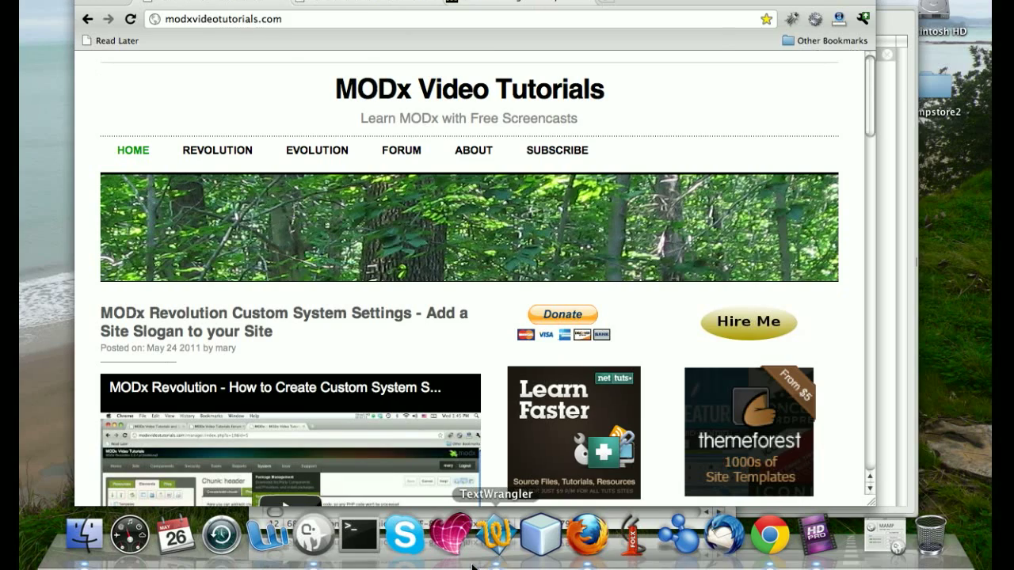
- In the TextWrangler upgrade checklist, append ", enable FURLs" to item 7, make item 2 read "Disable FURLs", and minimize the document
left_click(499, 541)
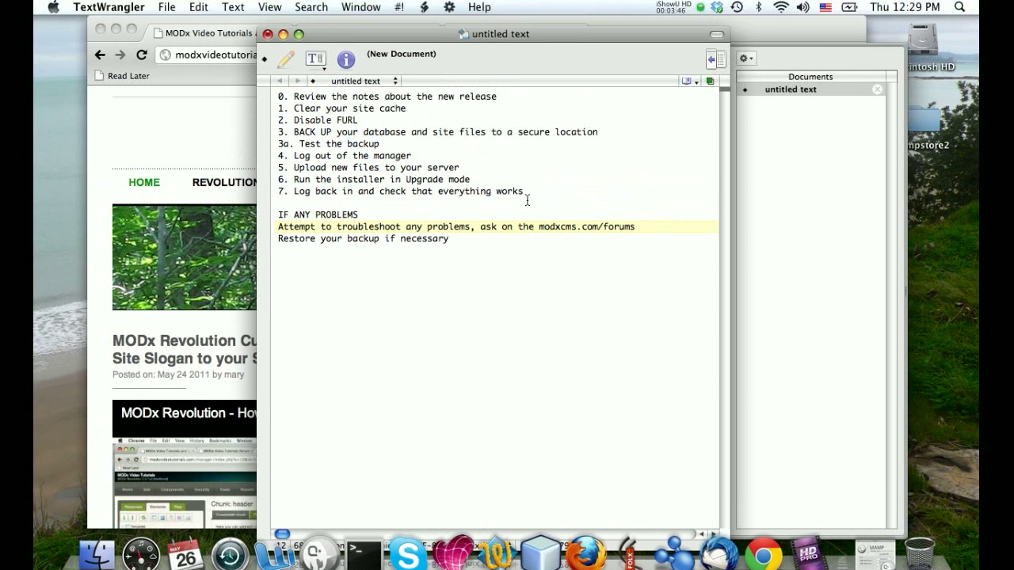
left_click(525, 152)
type(", eb")
key("BackSpace")
type("nable FURLs")
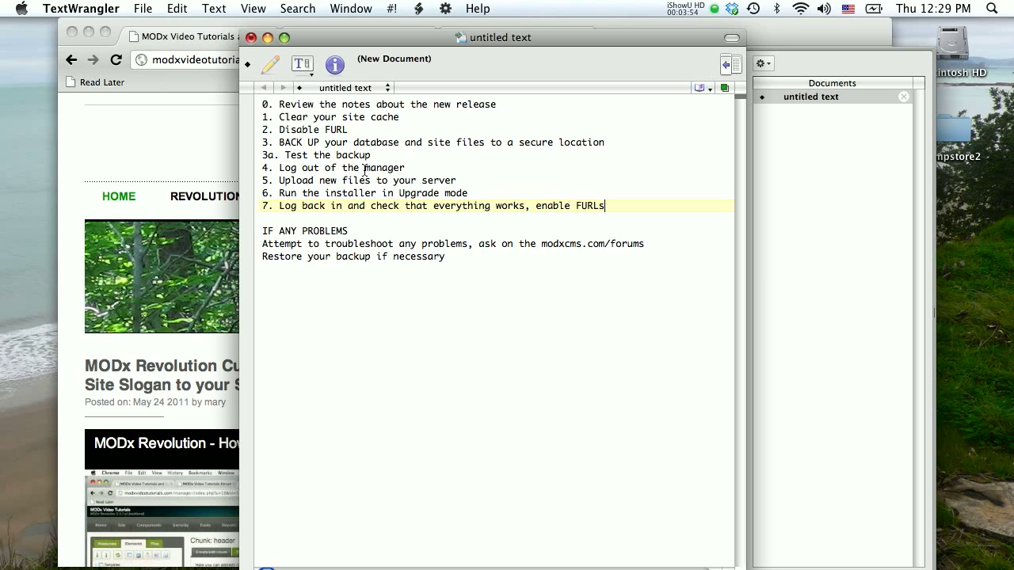
left_click(352, 130)
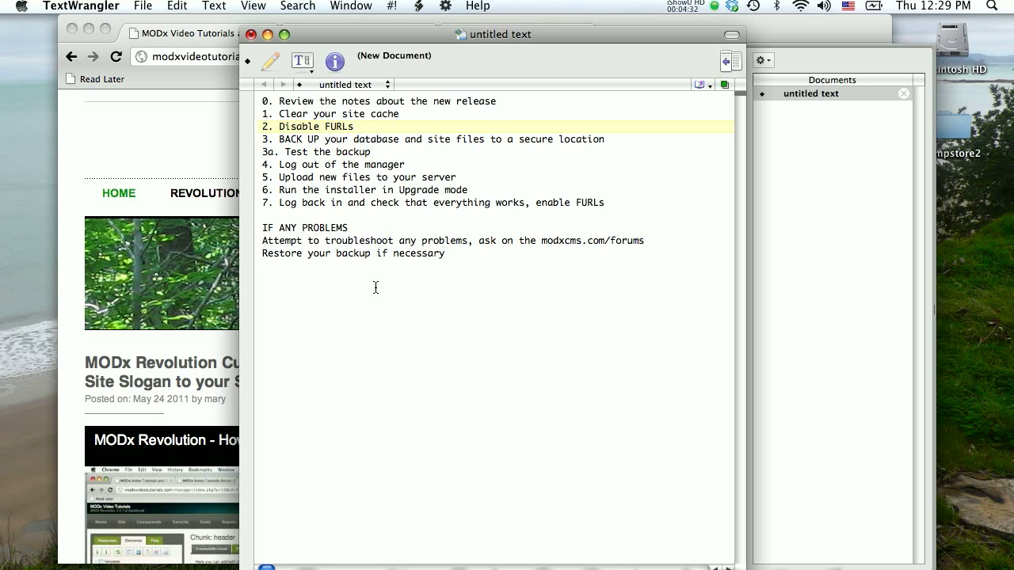
left_click(267, 38)
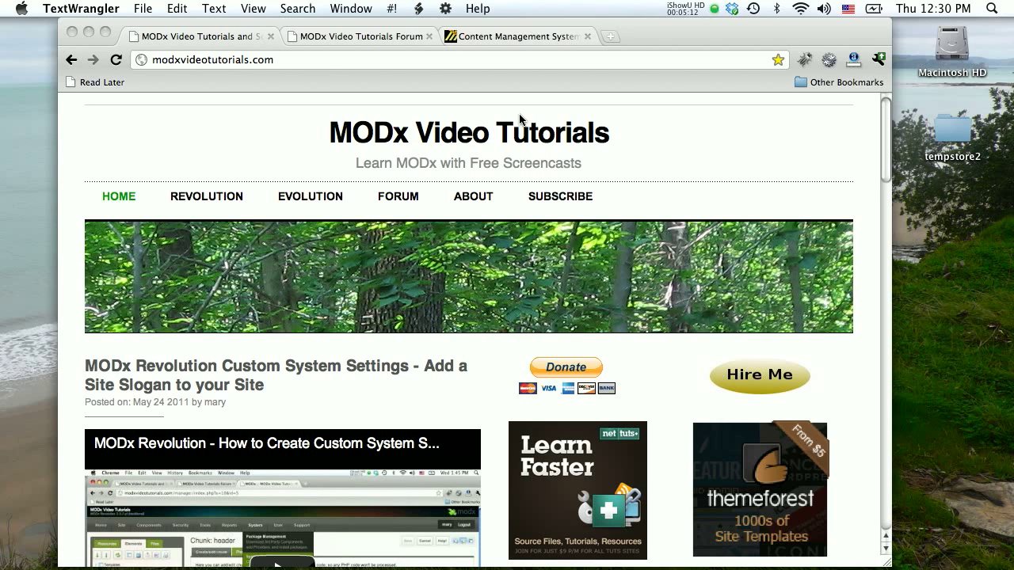
- Open the MODX Revolution downloads page on modx.com and view the current stable release's distributions
left_click(529, 35)
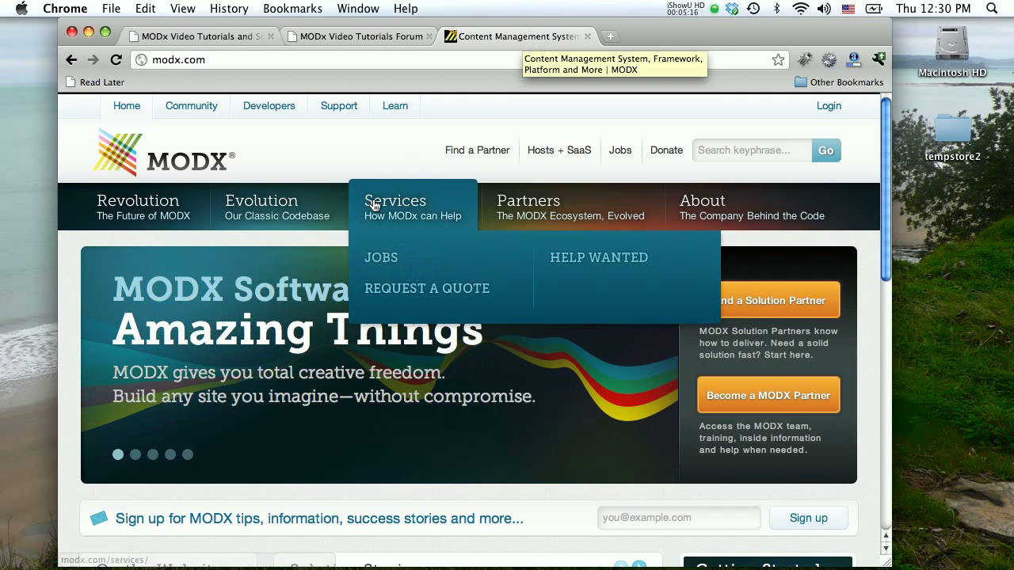
mouse_move(277, 207)
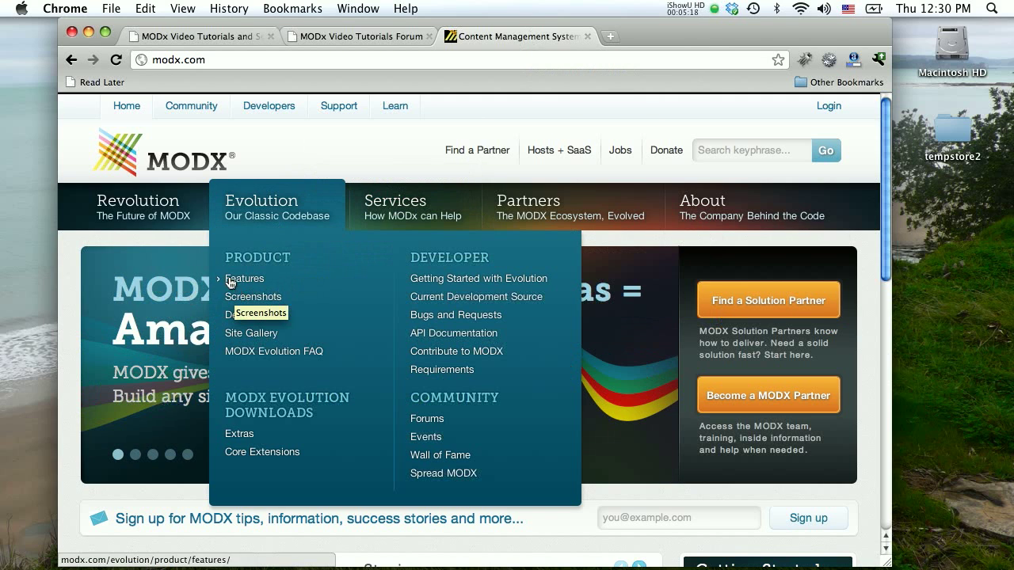
mouse_move(183, 218)
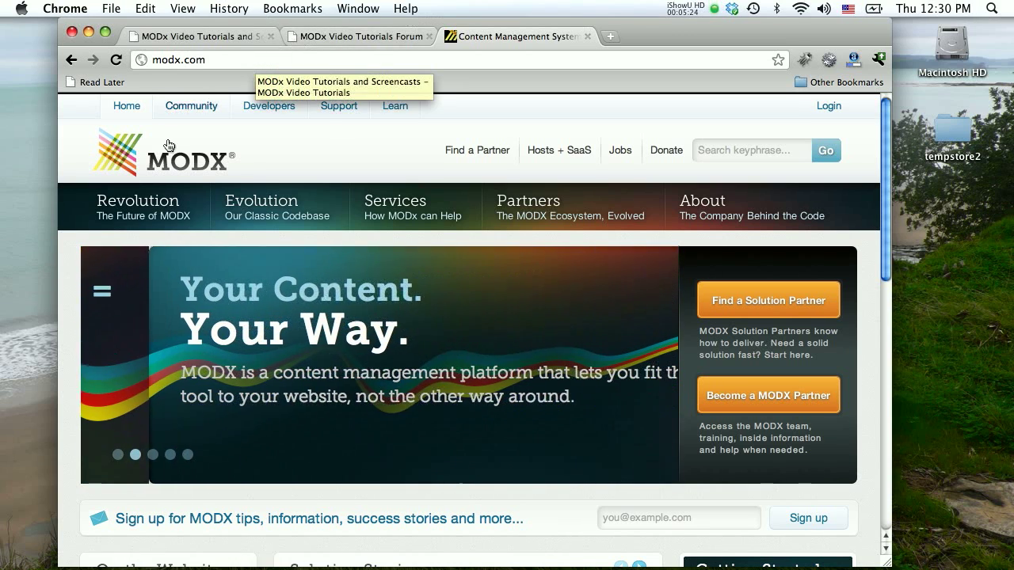
mouse_move(145, 199)
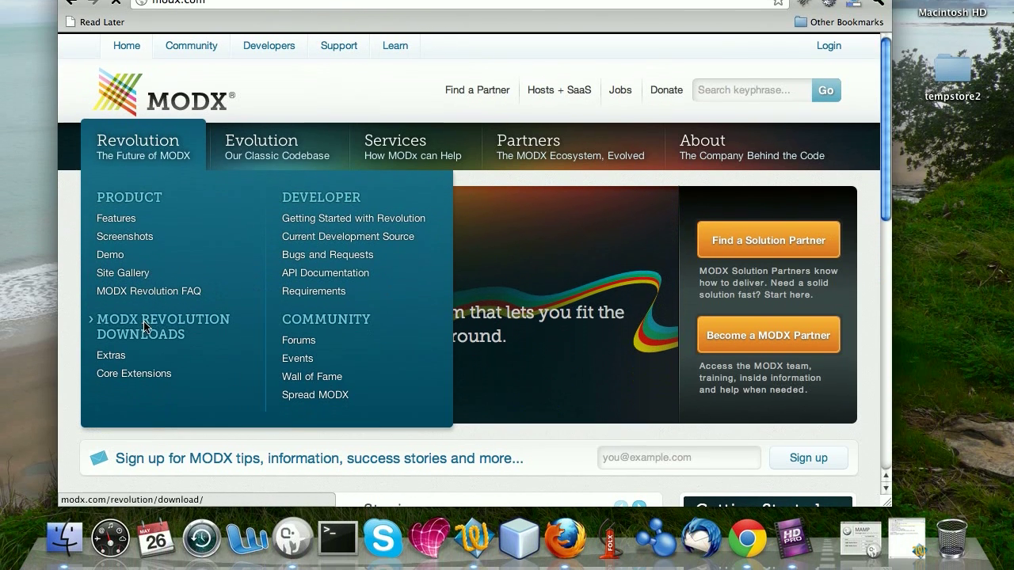
left_click(145, 326)
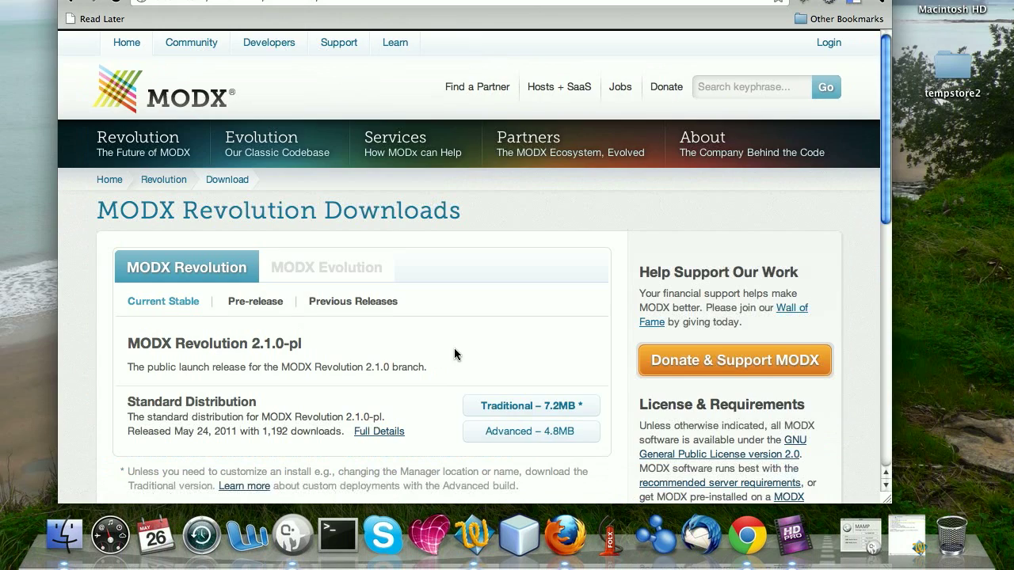
scroll(454, 348, "down", 3)
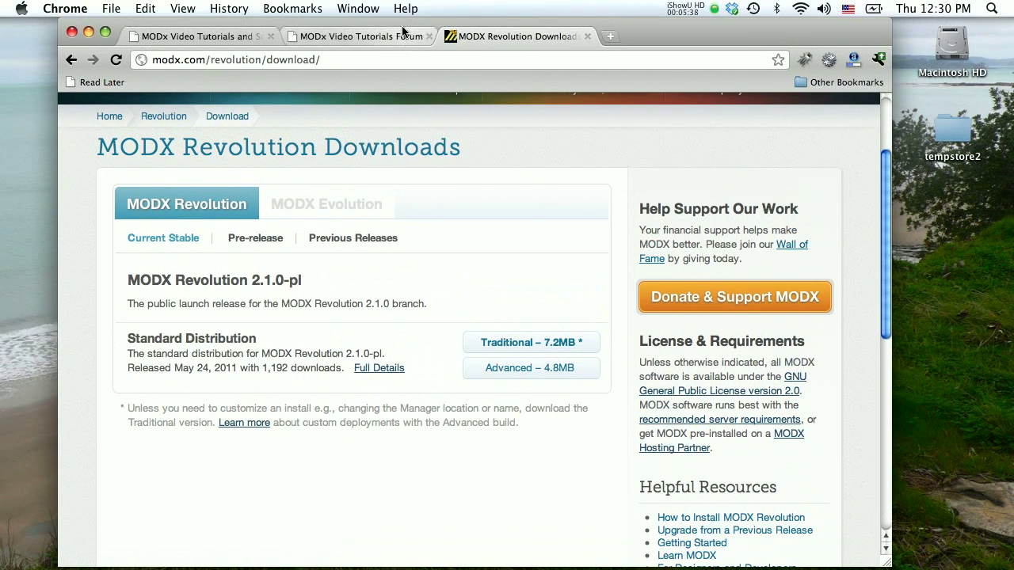
- Move the browser window aside to reveal modx-2.1.0-pl.zip on the desktop, move it back, and return to the MODx Video Tutorials site
left_click_drag(403, 22, 527, 36)
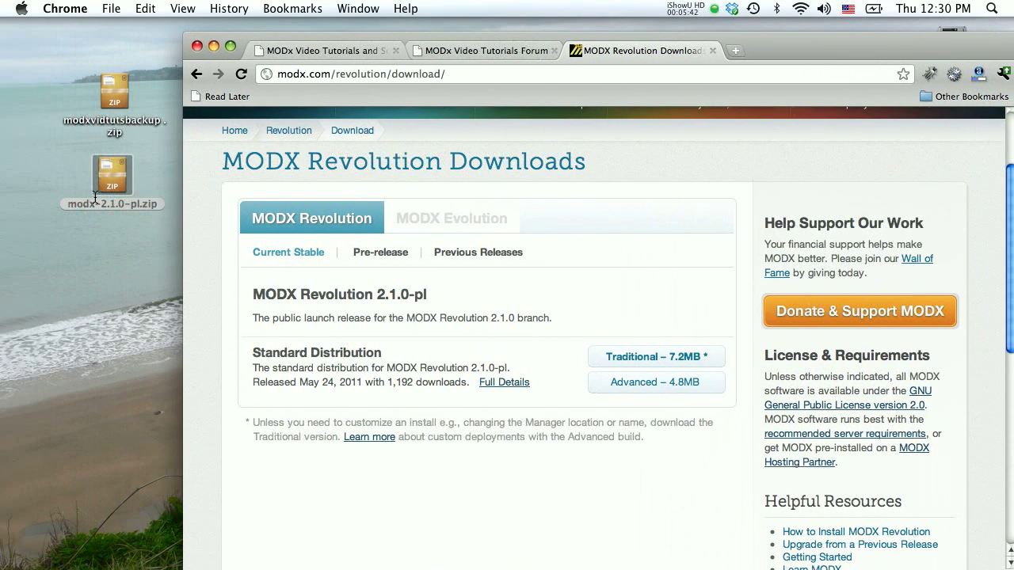
left_click_drag(384, 40, 290, 29)
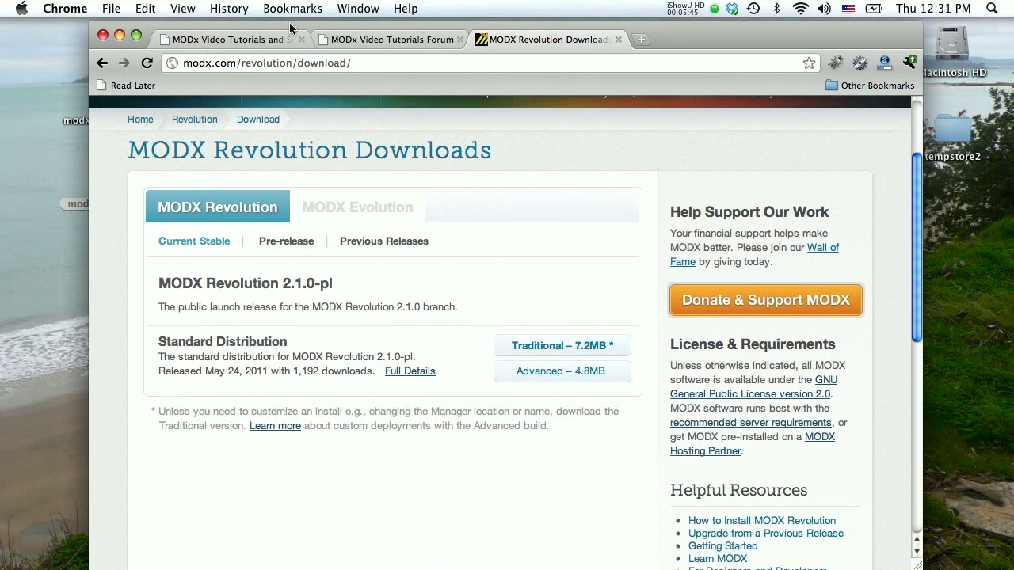
left_click(229, 44)
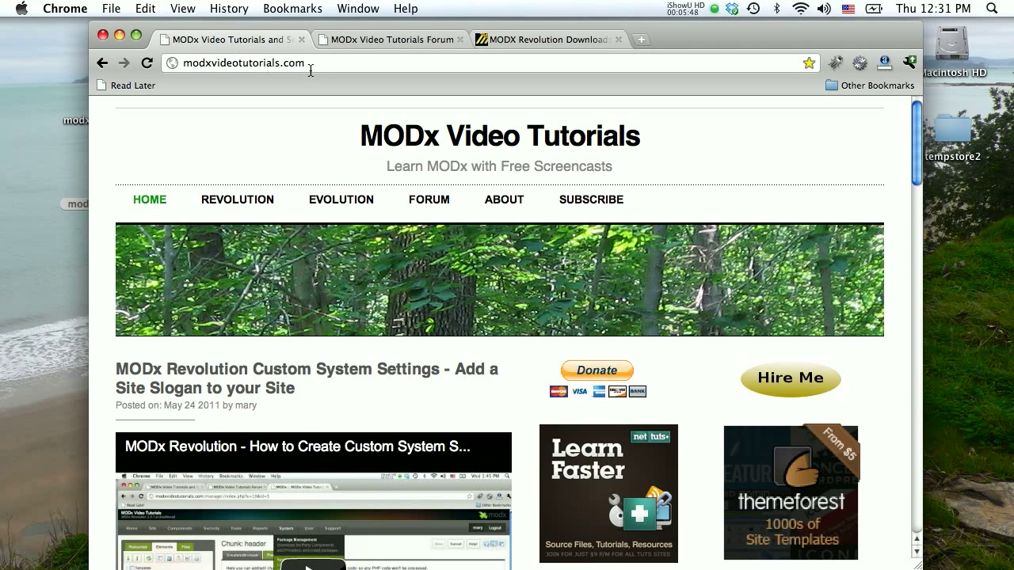
- Open the MODx community forums at modxcms.com/forums in a new browser tab
left_click(641, 39)
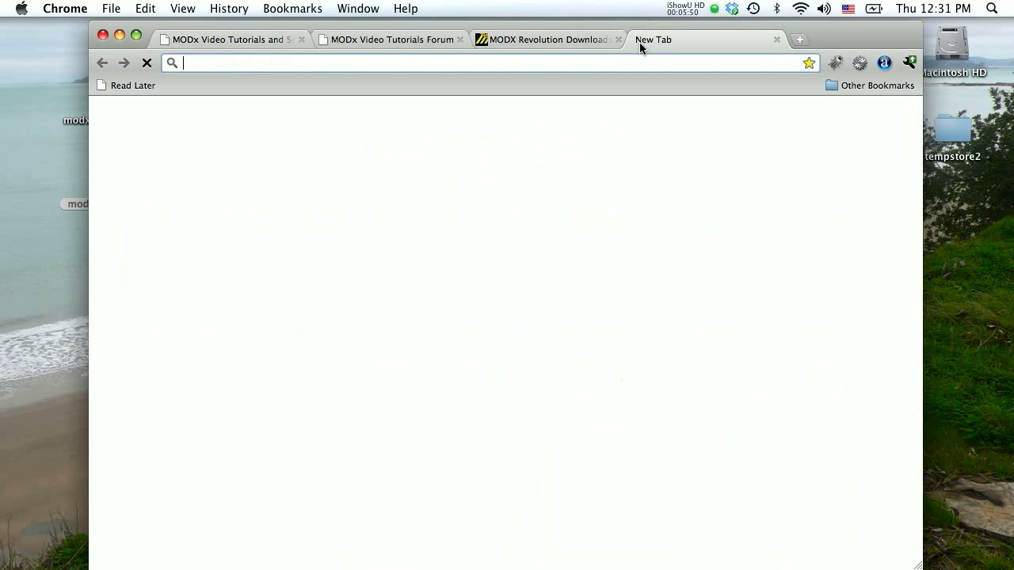
type("modxcms")
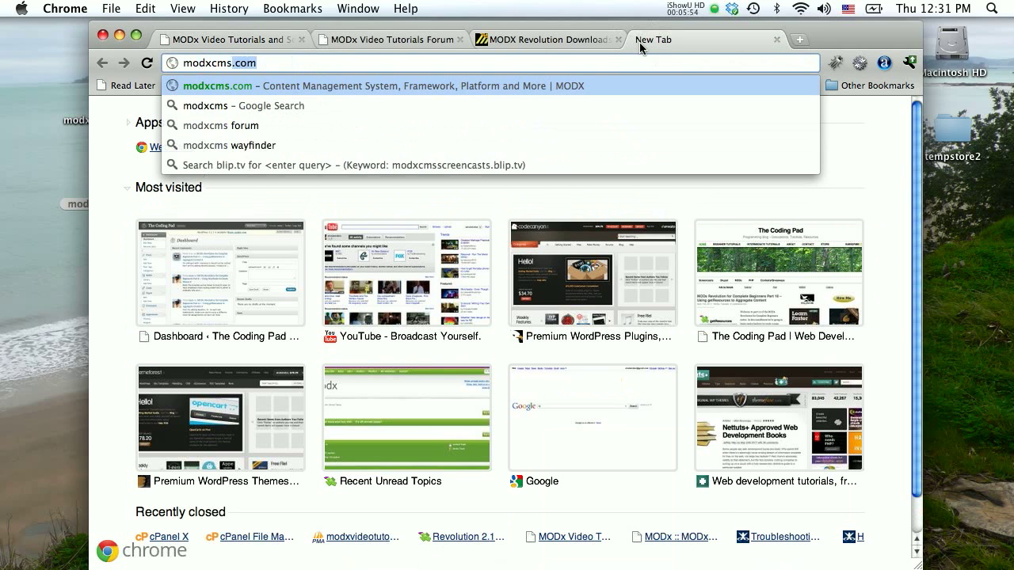
type(".com/forums")
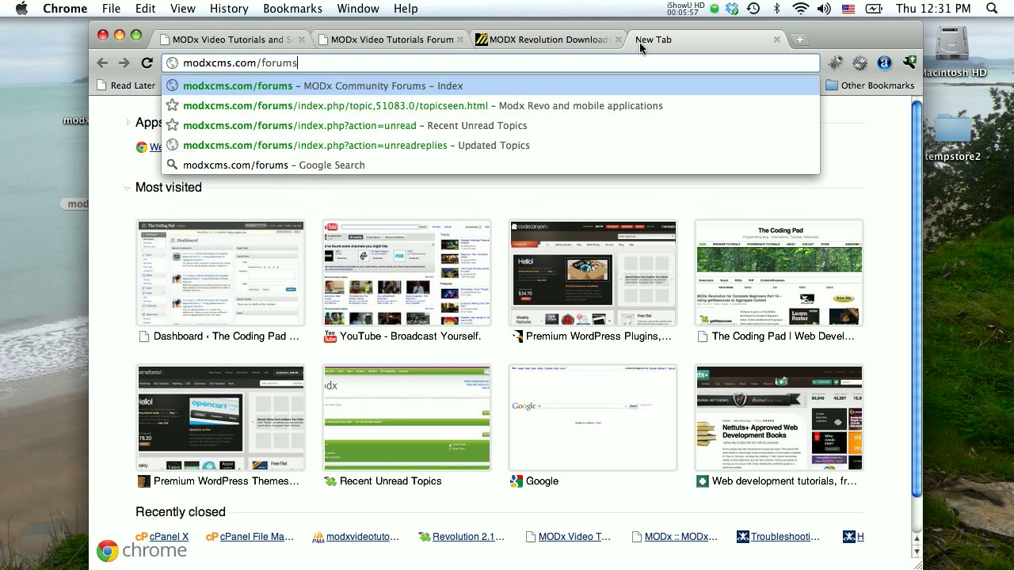
key("Return")
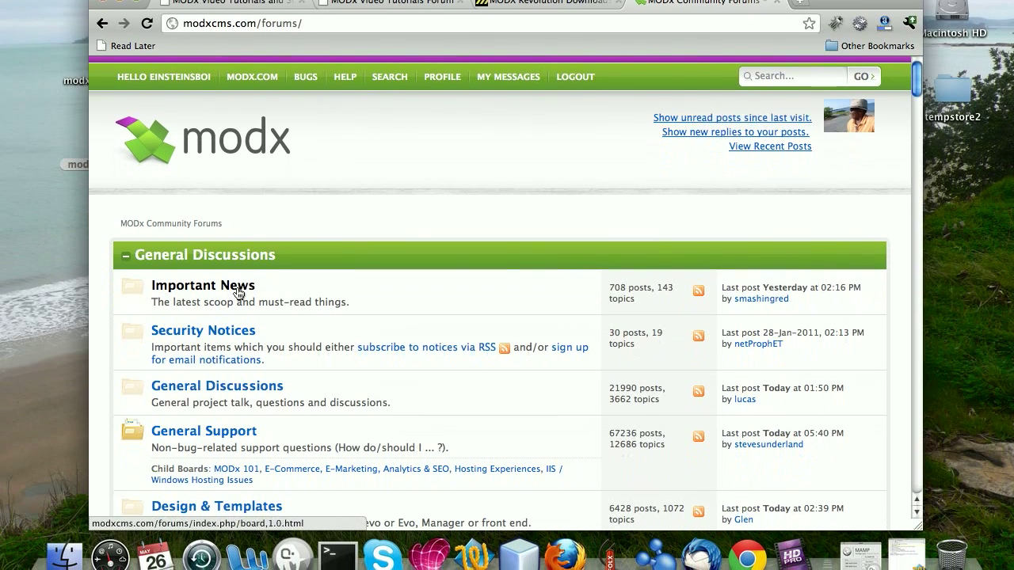
- Open the "Revolution 2.1-pl Out Now" topic in the Important News board and review its release notes
left_click(238, 298)
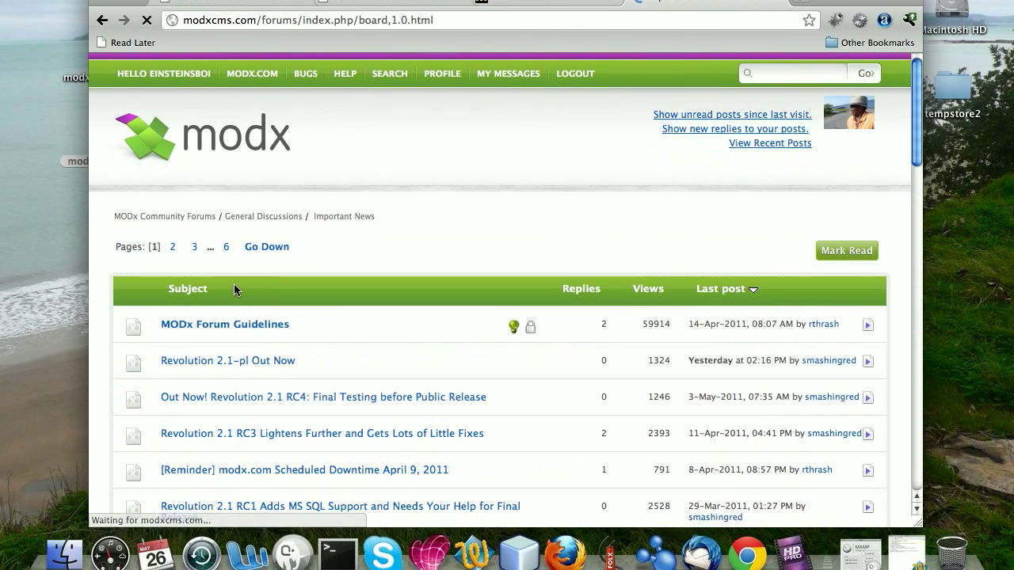
scroll(329, 283, "down", 2)
left_click(218, 282)
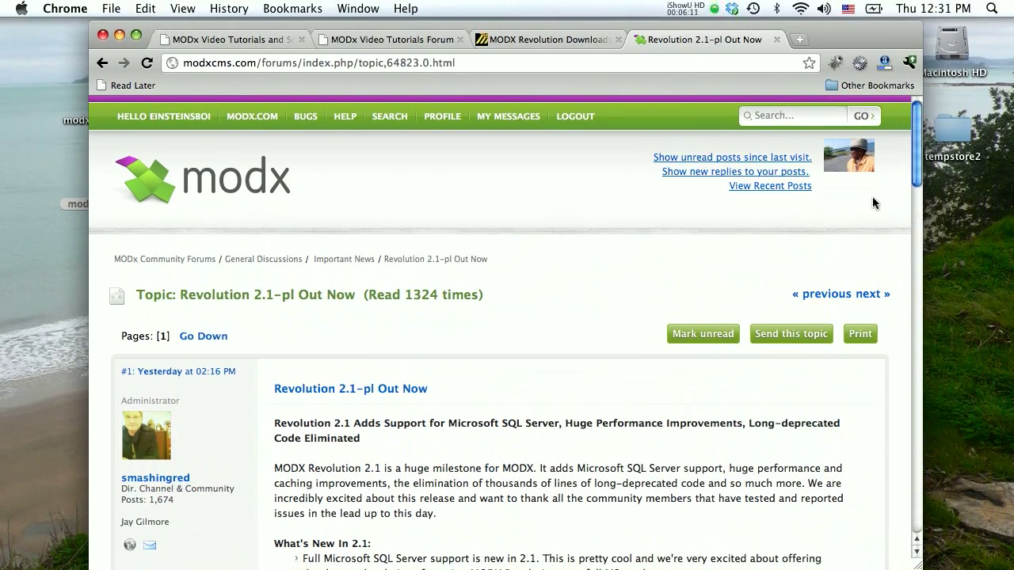
left_click_drag(913, 166, 913, 203)
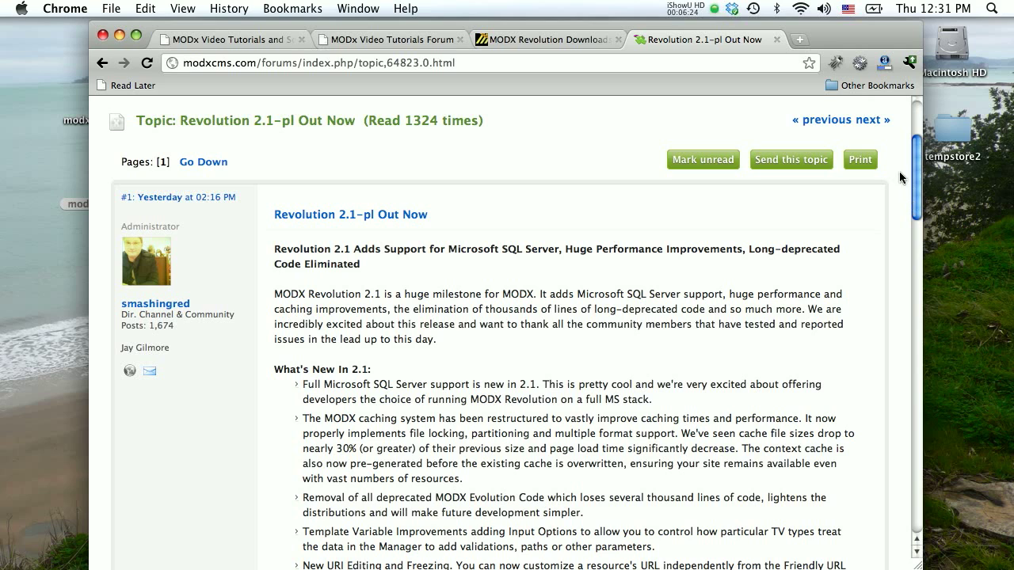
- Close the release topic and MODX downloads pages, and return to the MODx Video Tutorials home page
left_click(776, 40)
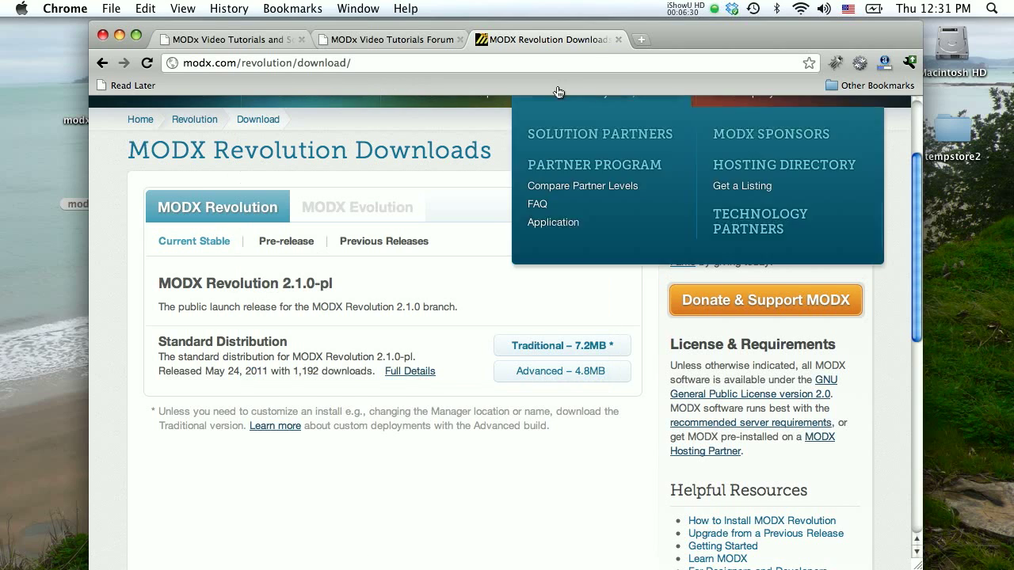
left_click(619, 39)
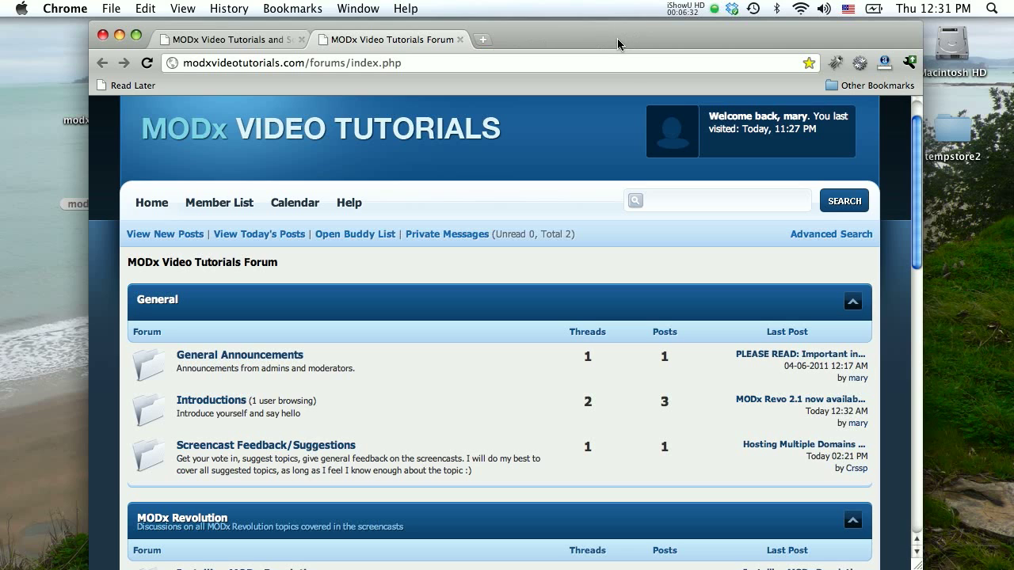
left_click(231, 39)
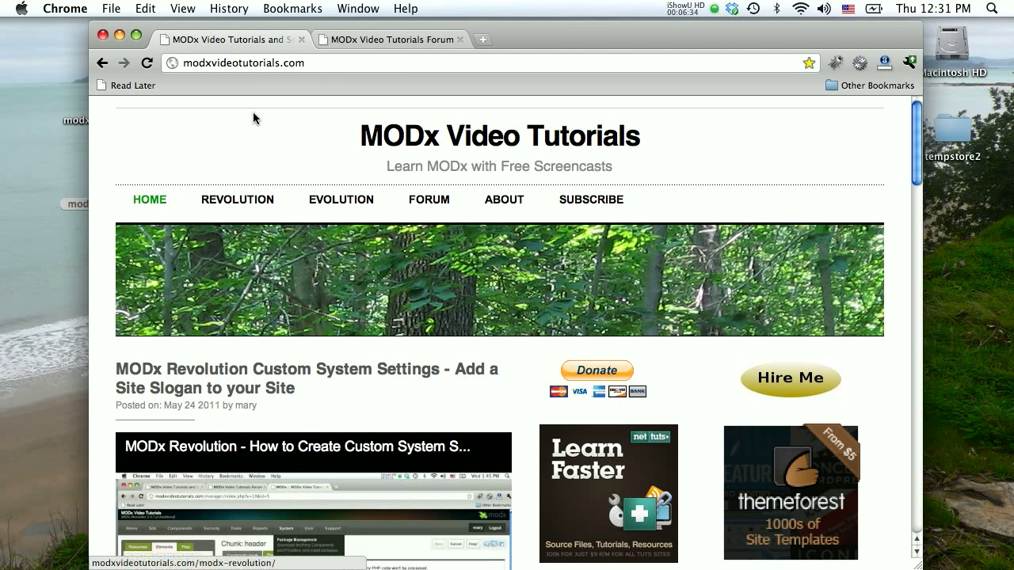
- Go to modxvideotutorials.com/manager and log in to the MODx manager with the prefilled credentials
left_click(324, 65)
left_click(326, 69)
type("/manae")
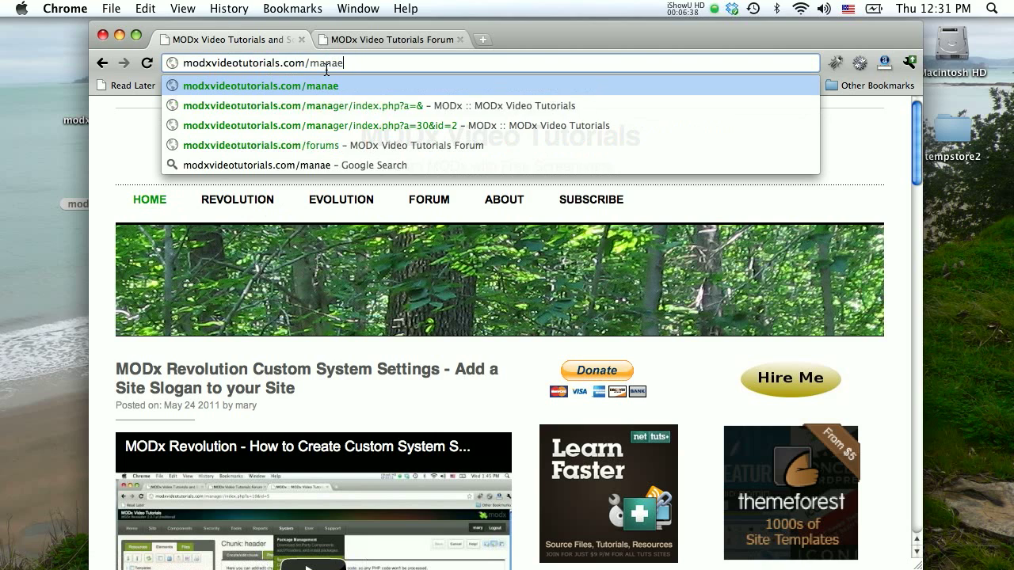
key("BackSpace")
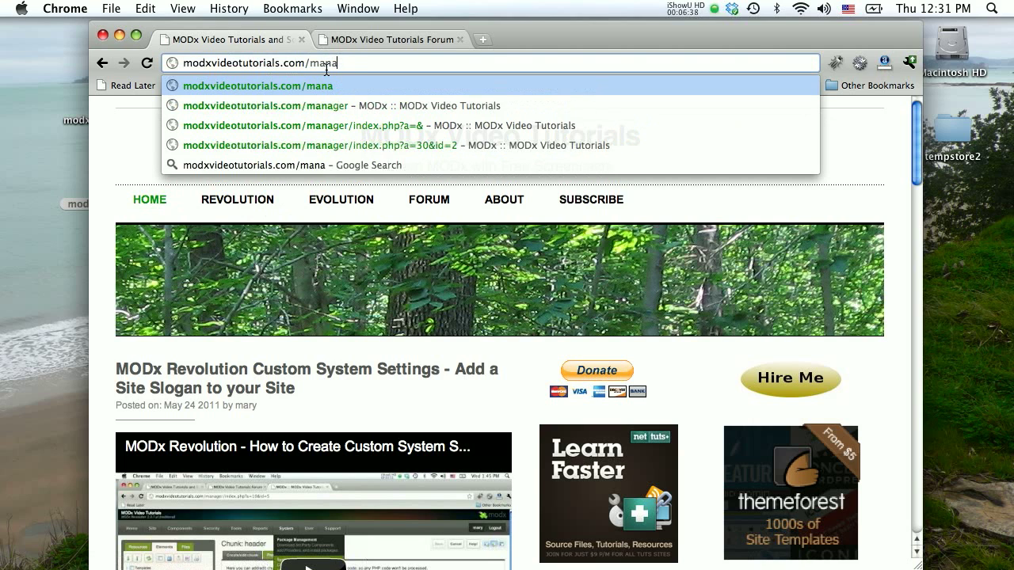
type("ger")
key("Return")
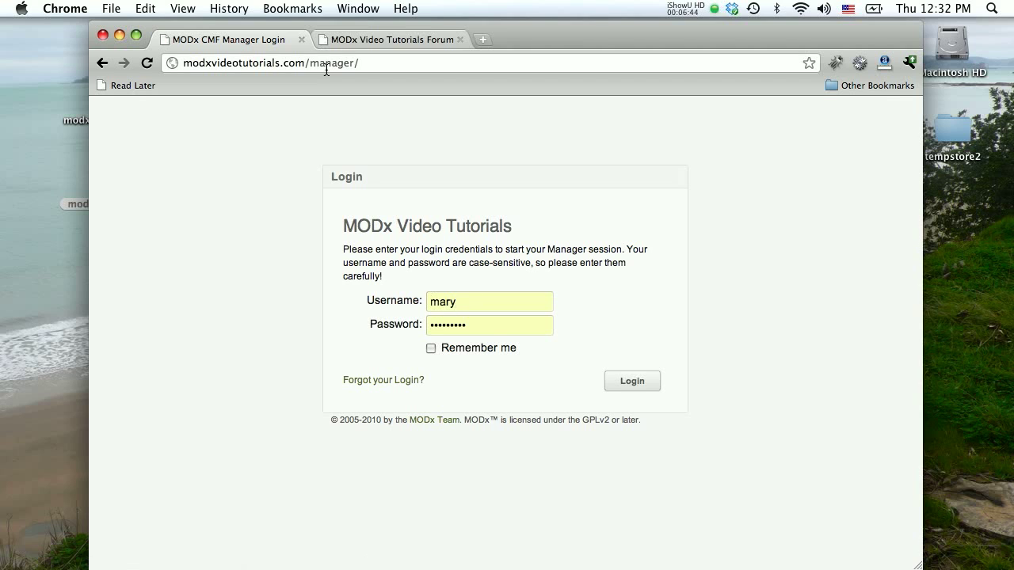
left_click(622, 382)
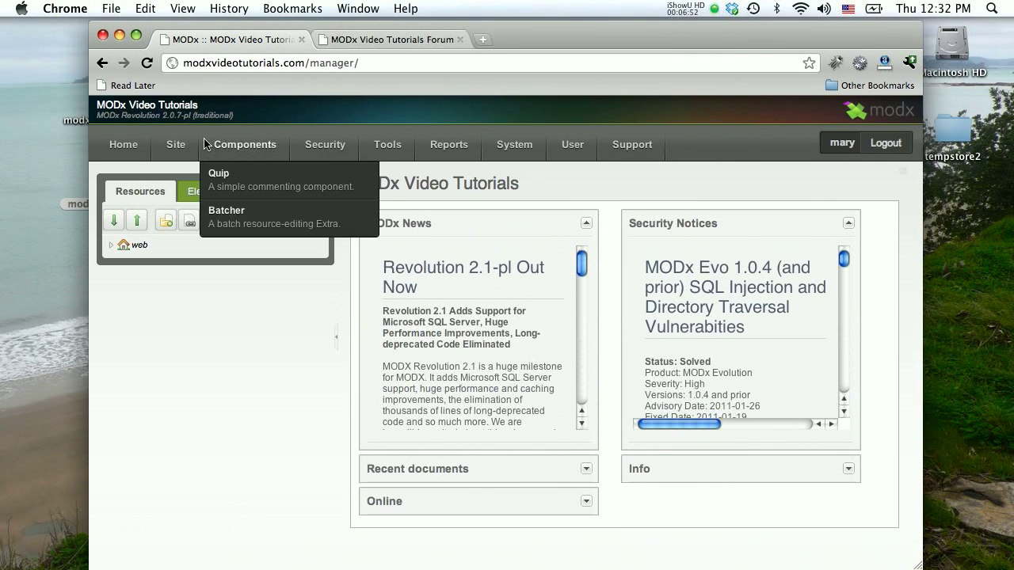
- Clear the site cache from the MODx manager and dismiss the console output
mouse_move(172, 110)
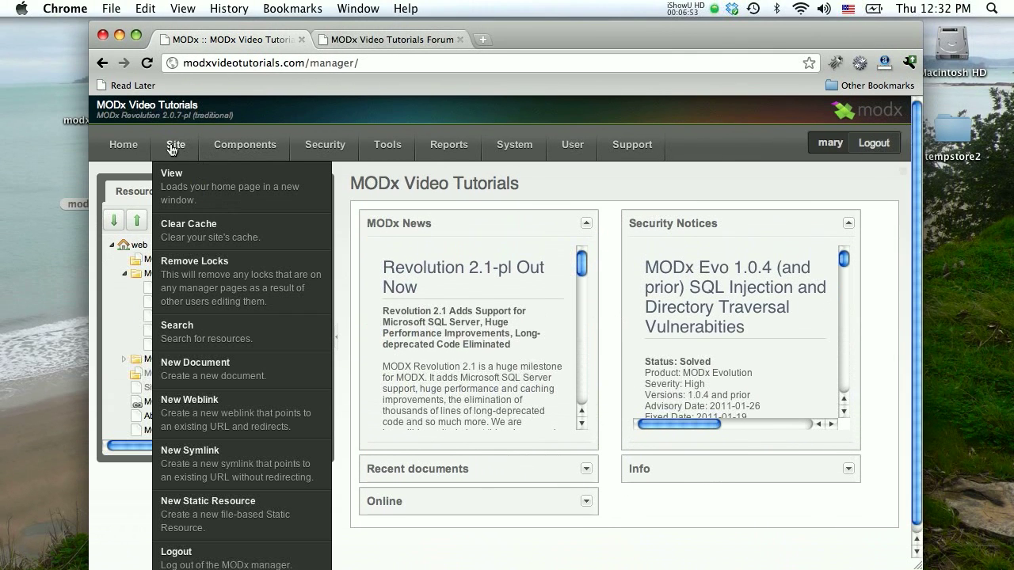
left_click(175, 231)
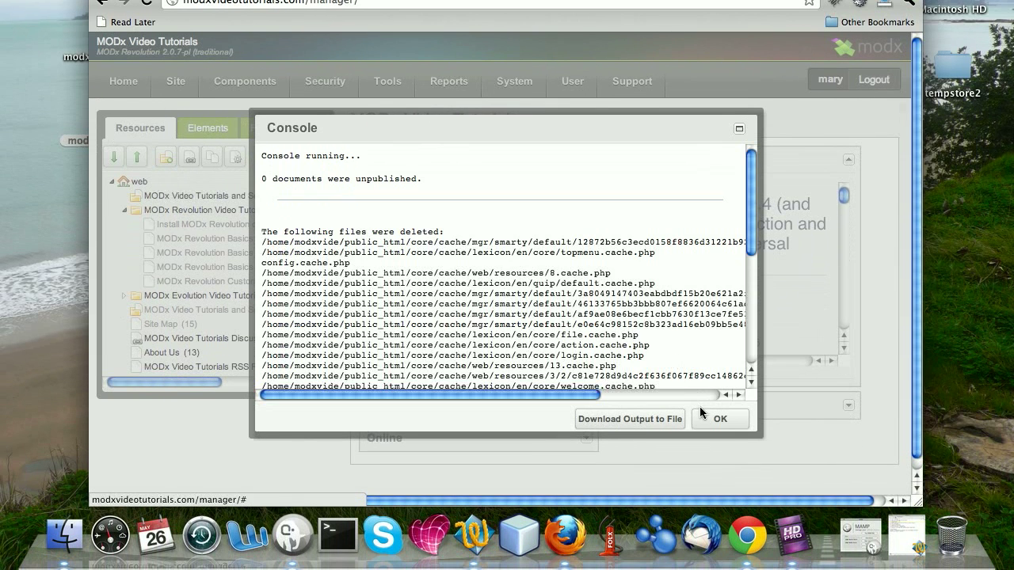
left_click(706, 418)
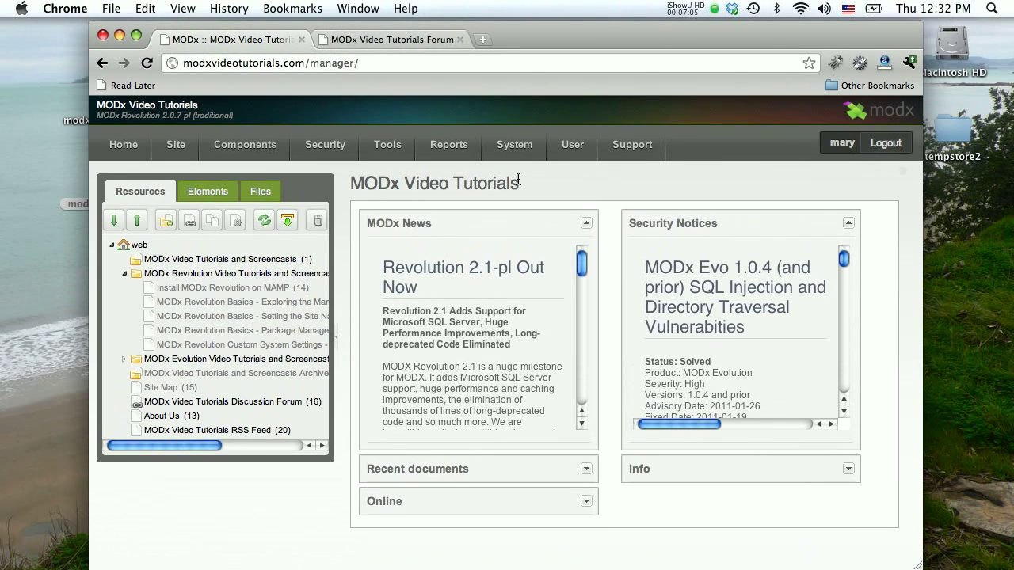
- Open the System Settings and filter them to the Friendly URL area
mouse_move(514, 144)
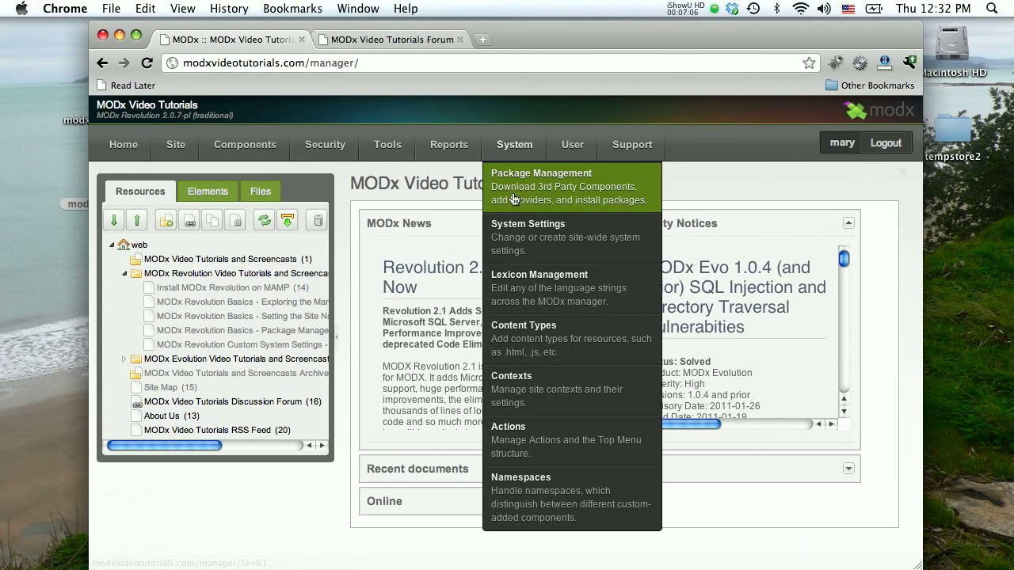
left_click(512, 228)
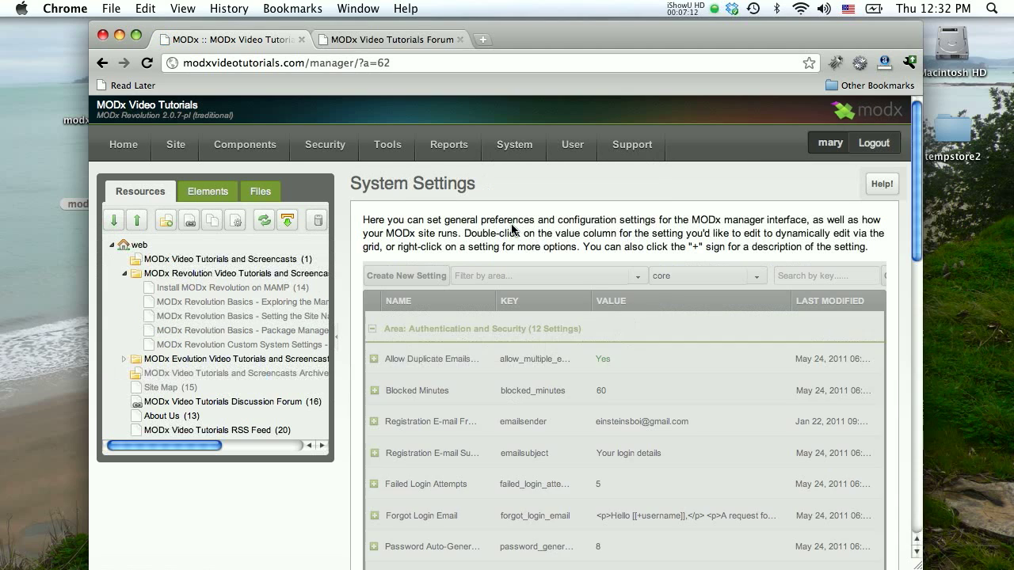
left_click(579, 282)
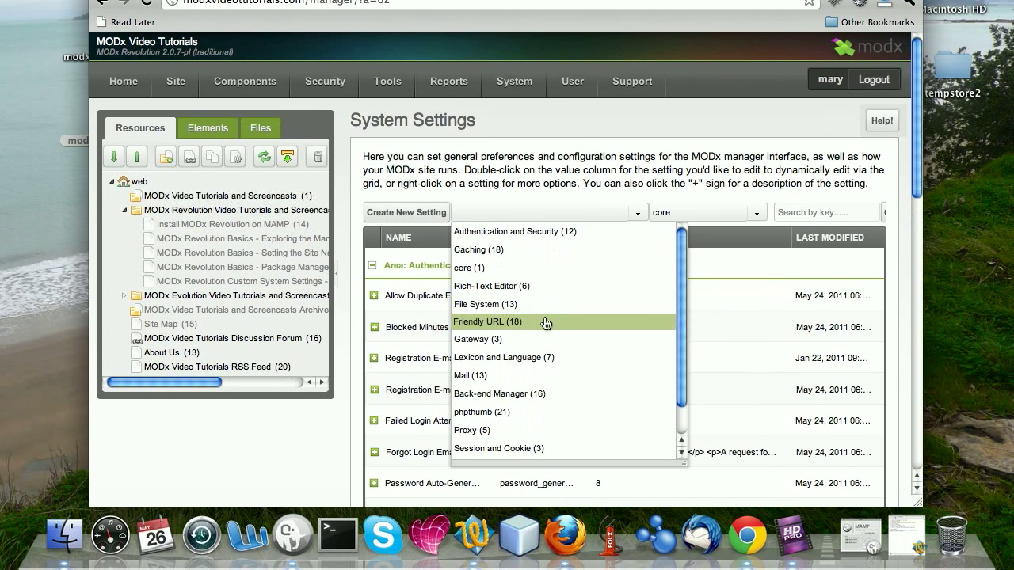
left_click(546, 334)
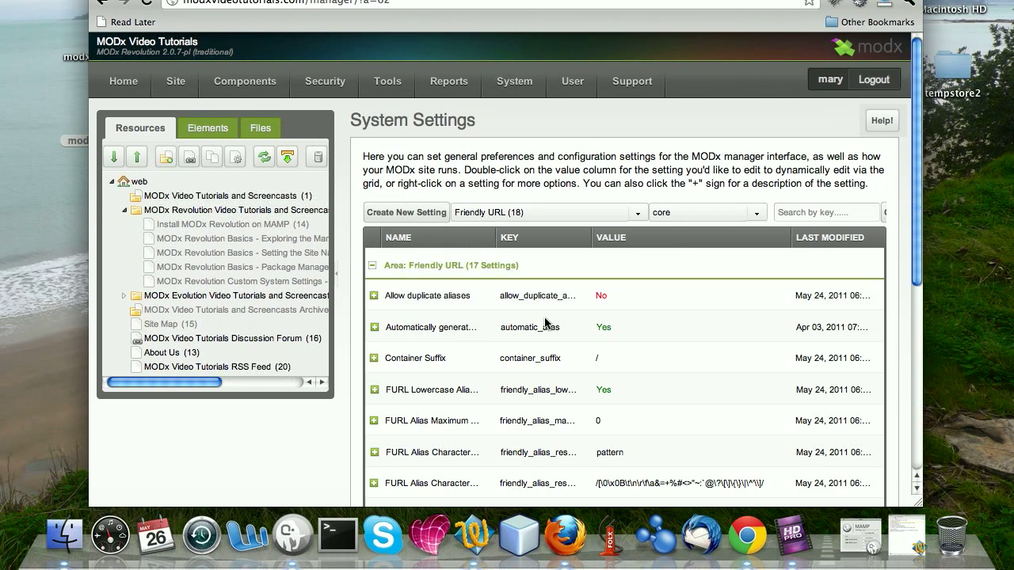
scroll(652, 351, "down", 3)
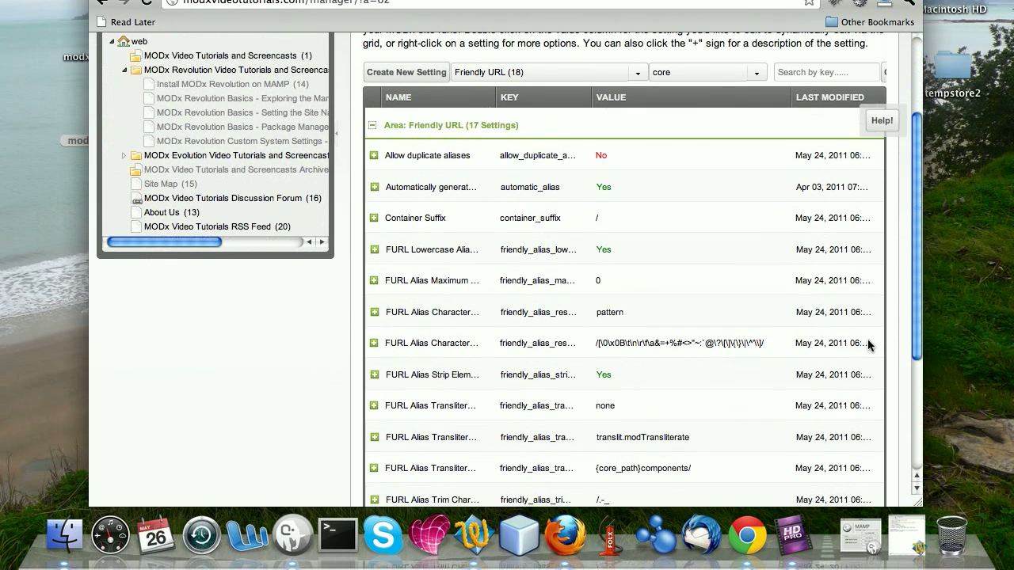
left_click_drag(917, 333, 918, 416)
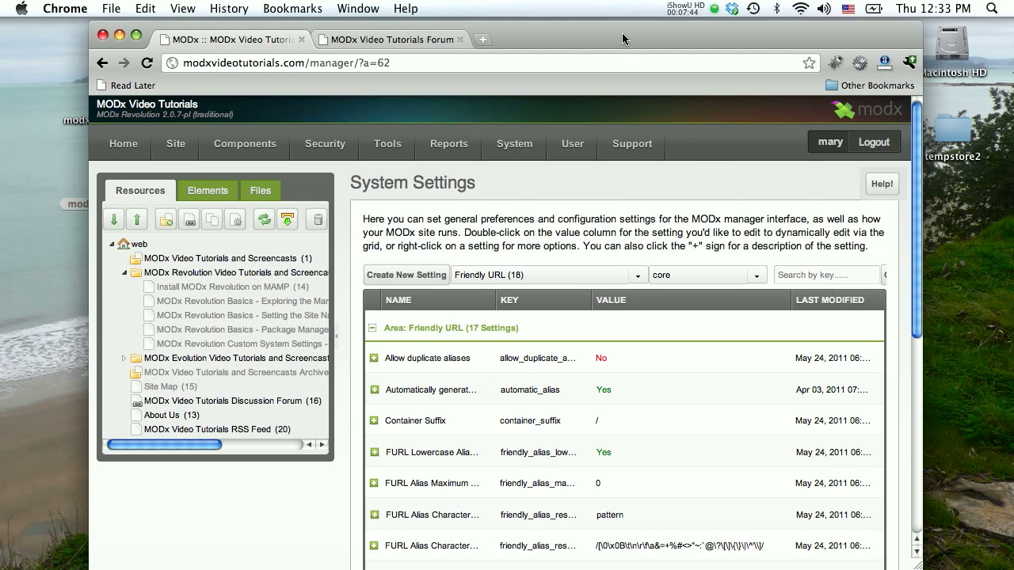
left_click_drag(622, 32, 677, 32)
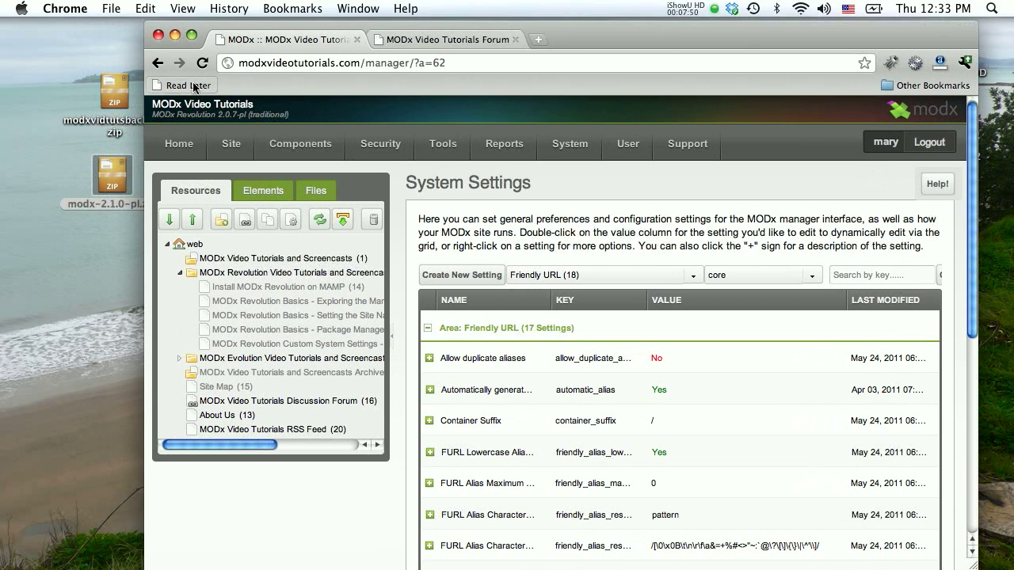
left_click_drag(585, 35, 538, 32)
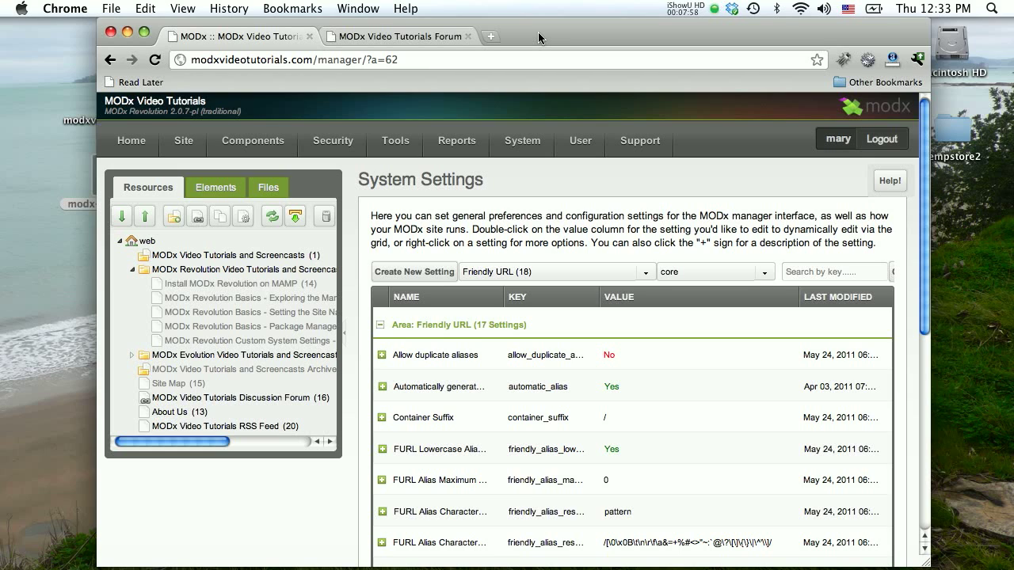
- Open the site's cPanel at modxvideotutorials.com/cpanel in a new browser tab
left_click(492, 36)
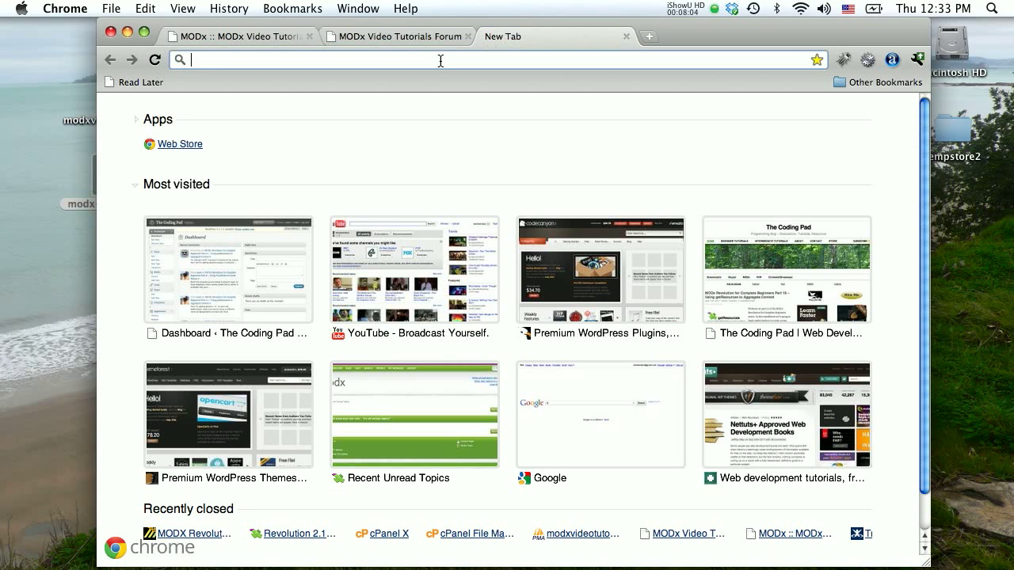
type("modxvideotutorials.com")
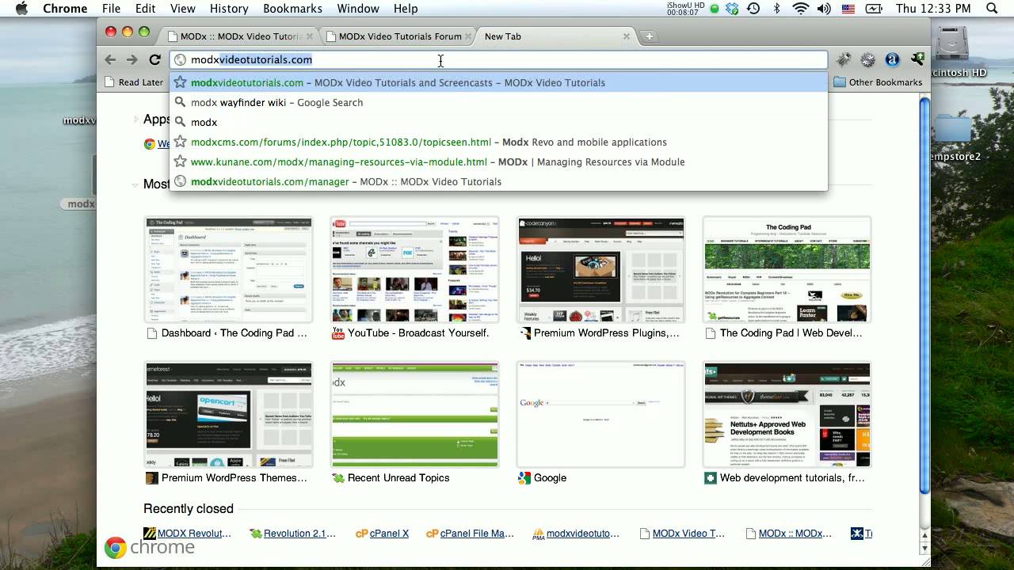
key("Right")
type("/cpanel")
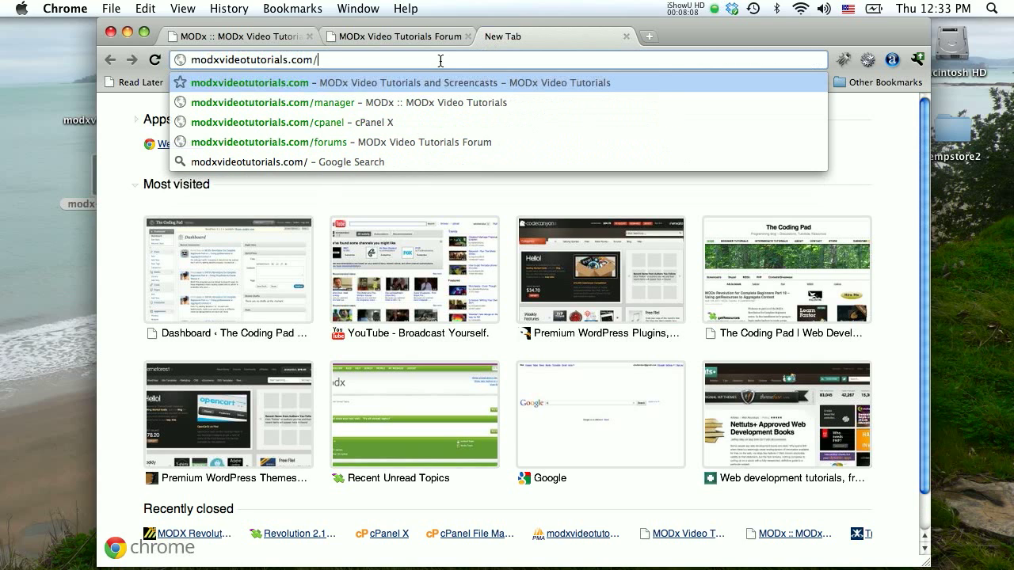
key("Return")
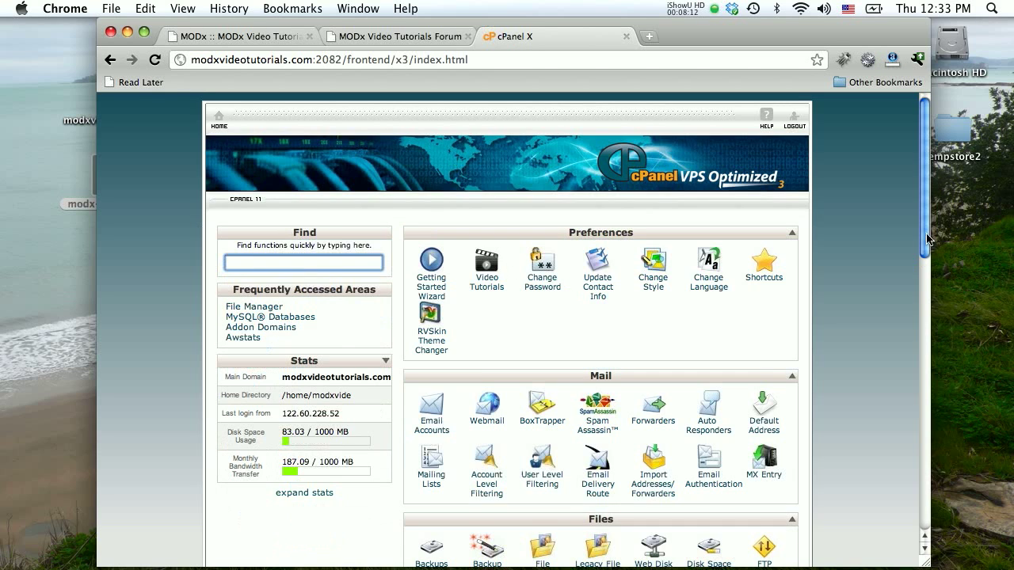
- Open phpMyAdmin from the cPanel Databases section and bring up the export options for the modxvide_modxv database
left_click_drag(927, 240, 925, 322)
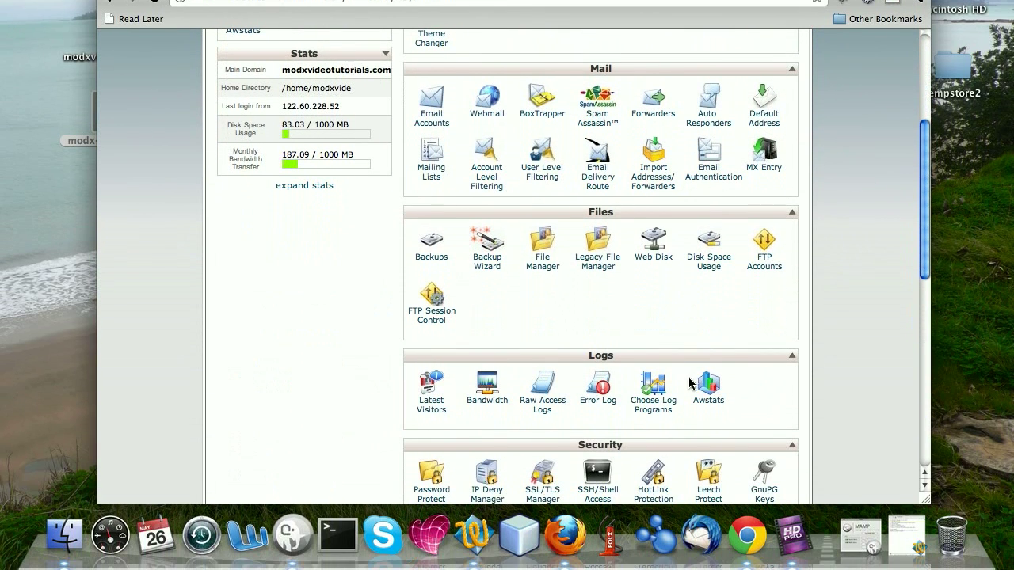
left_click_drag(925, 273, 927, 337)
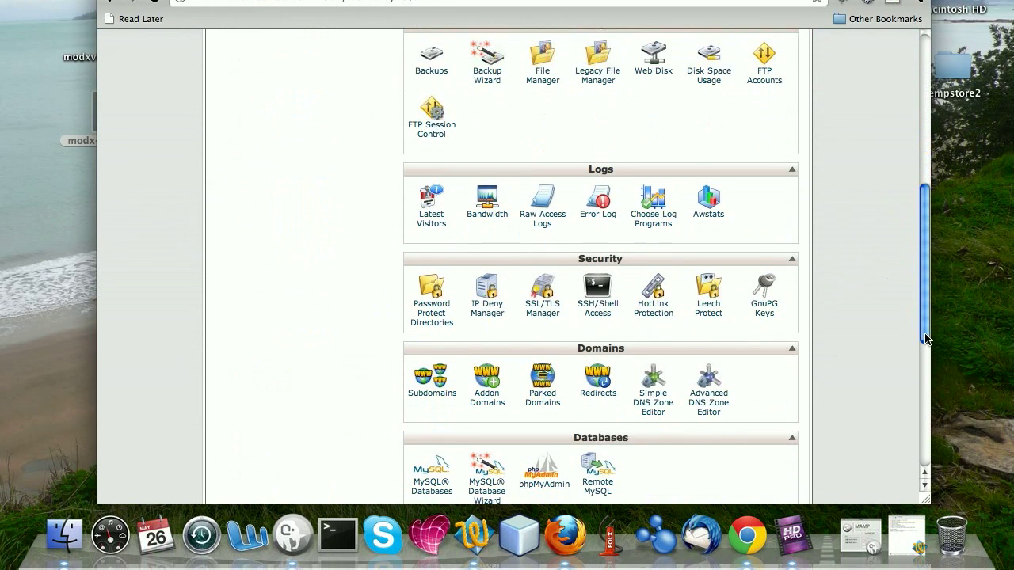
left_click(552, 485)
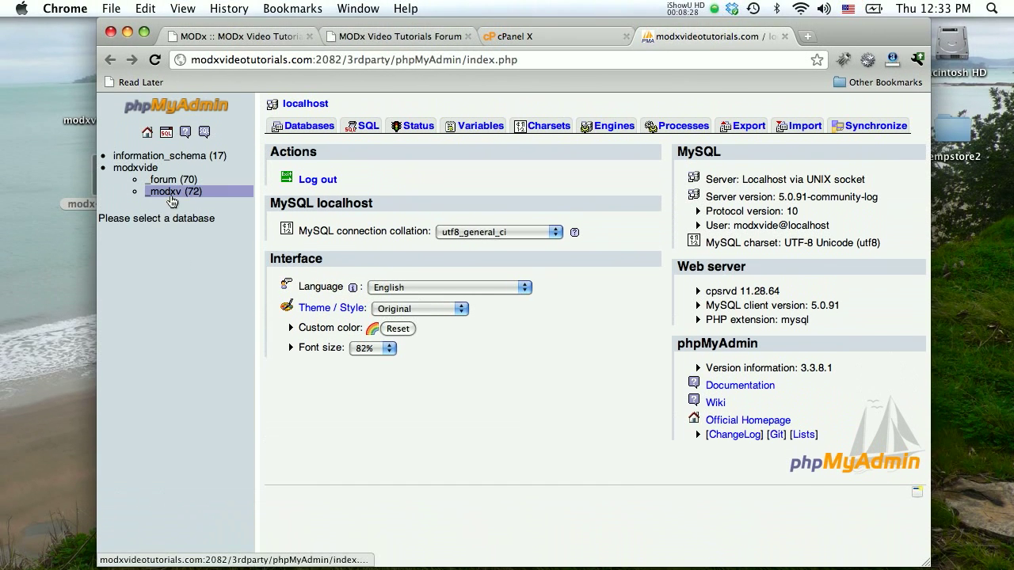
left_click(171, 194)
left_click(523, 126)
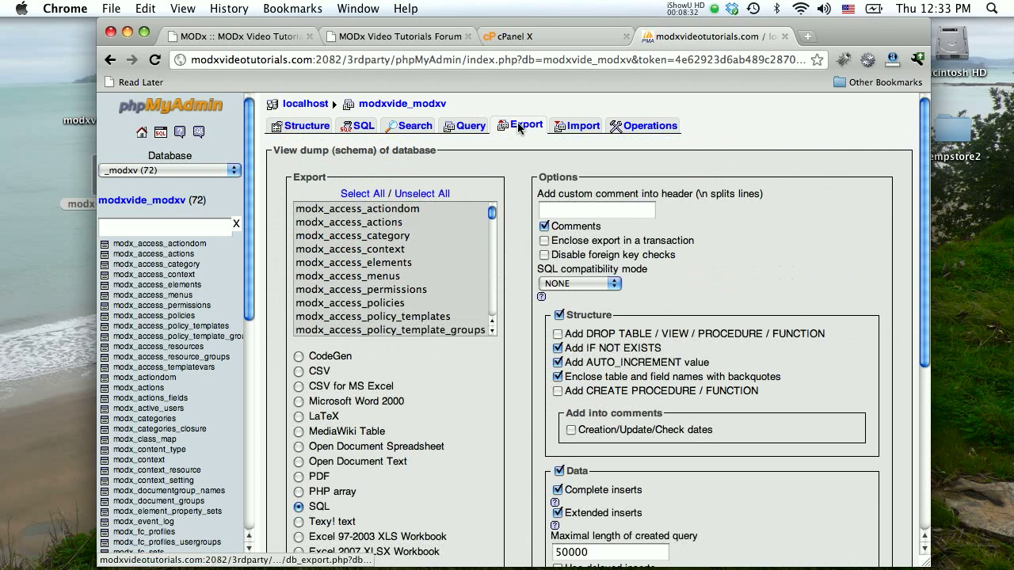
- Export the database as SQL with zipped compression and put the downloaded zip file on the desktop
left_click_drag(928, 283, 925, 390)
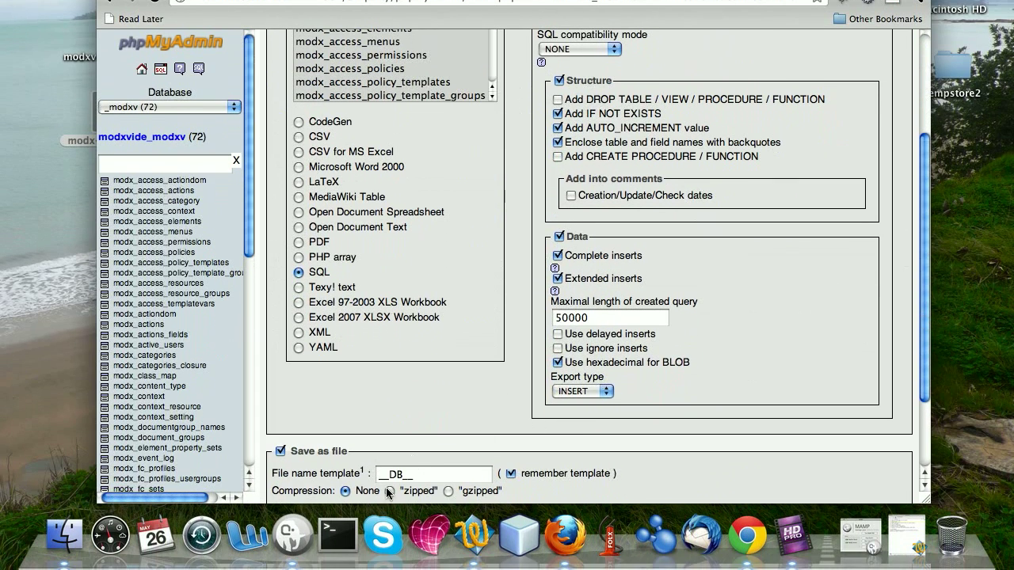
left_click(389, 491)
left_click_drag(923, 392, 924, 455)
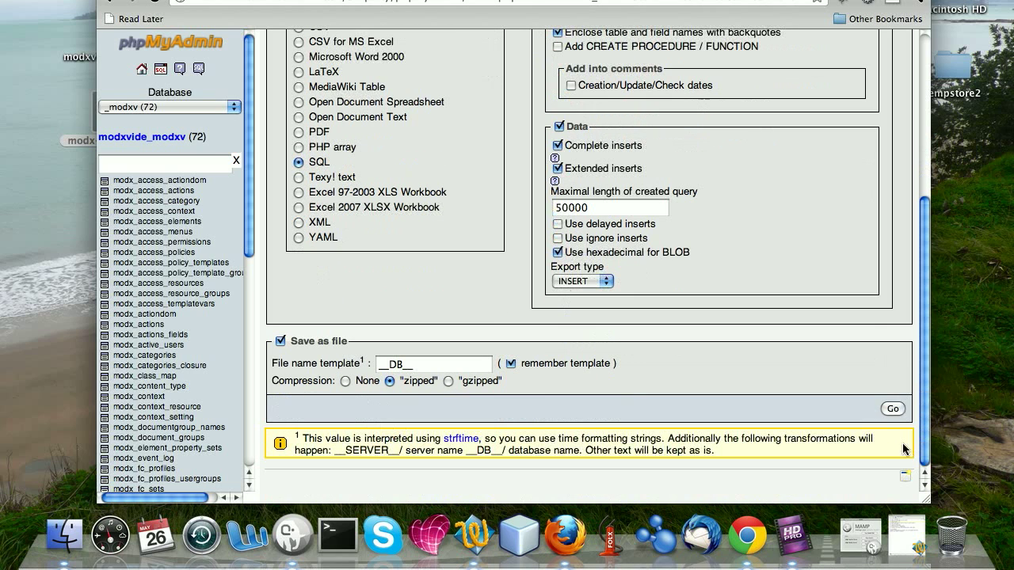
left_click(892, 410)
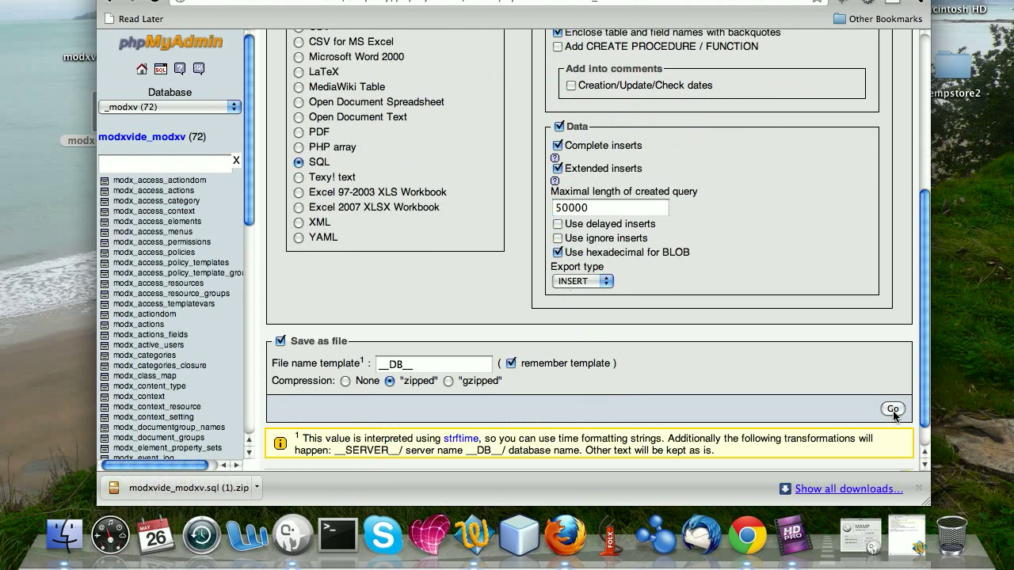
left_click_drag(163, 487, 63, 295)
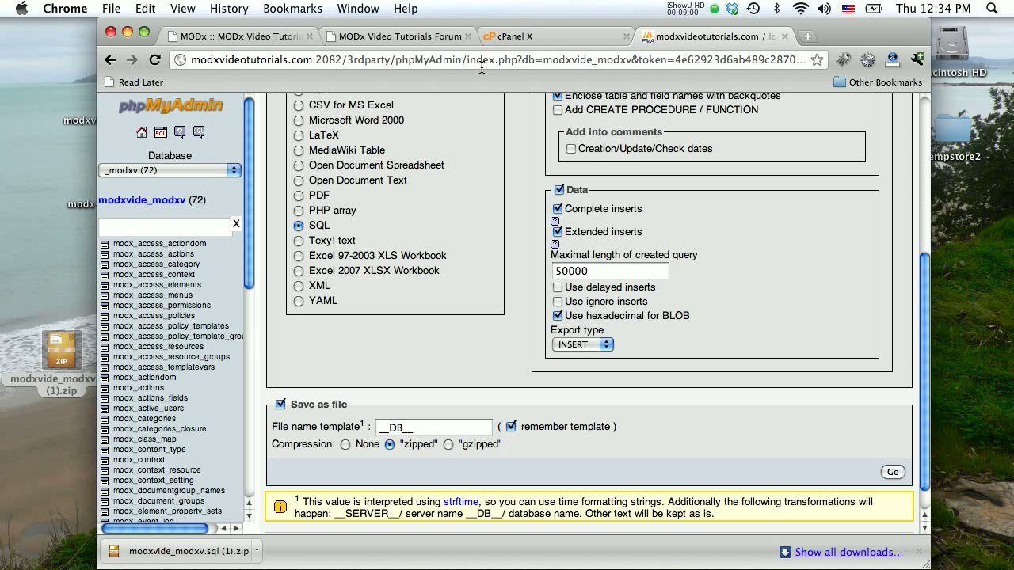
- Close the phpMyAdmin page and log out of the MODx manager
left_click(784, 37)
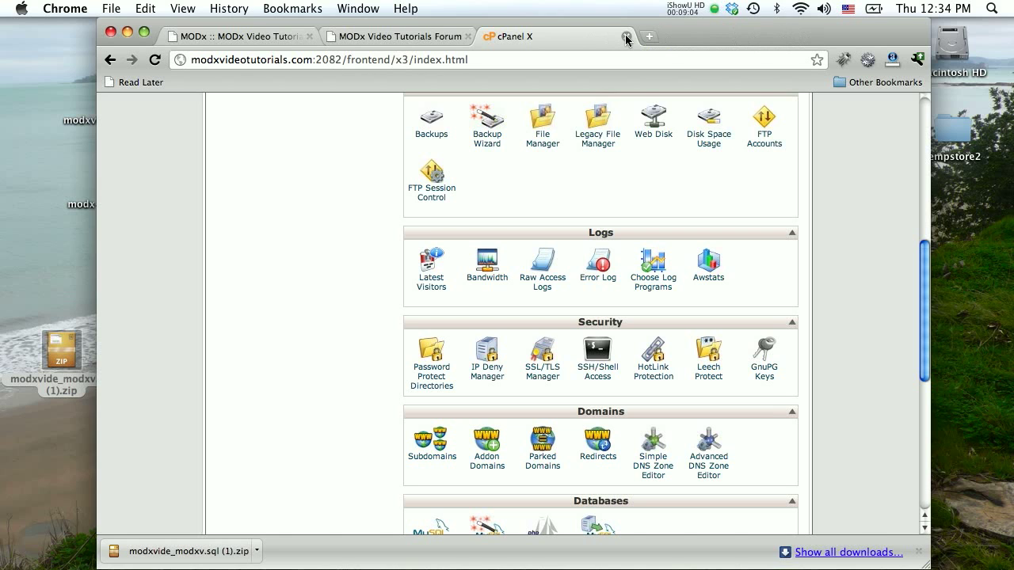
left_click(186, 37)
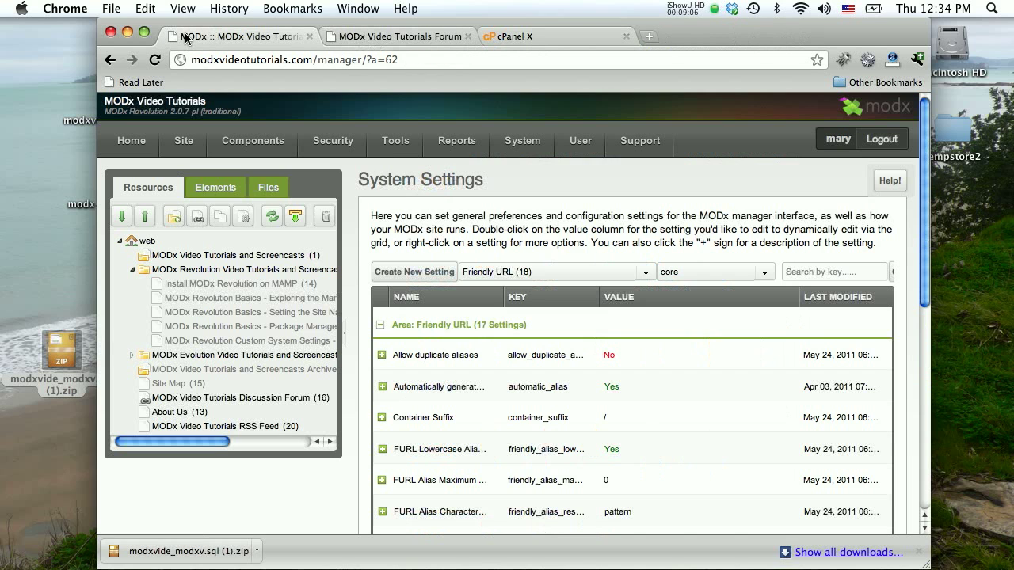
mouse_move(276, 192)
left_click(882, 143)
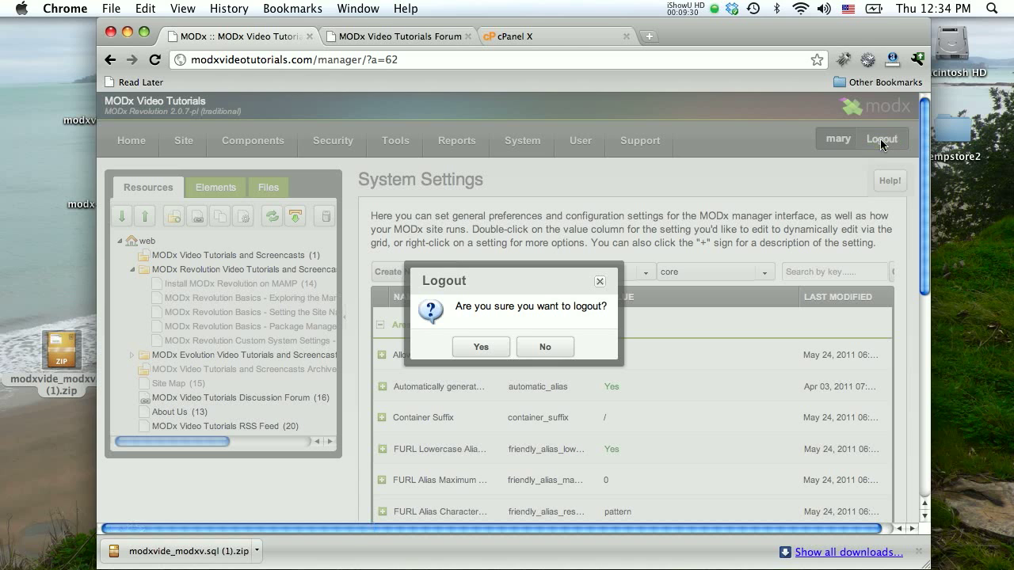
left_click(489, 347)
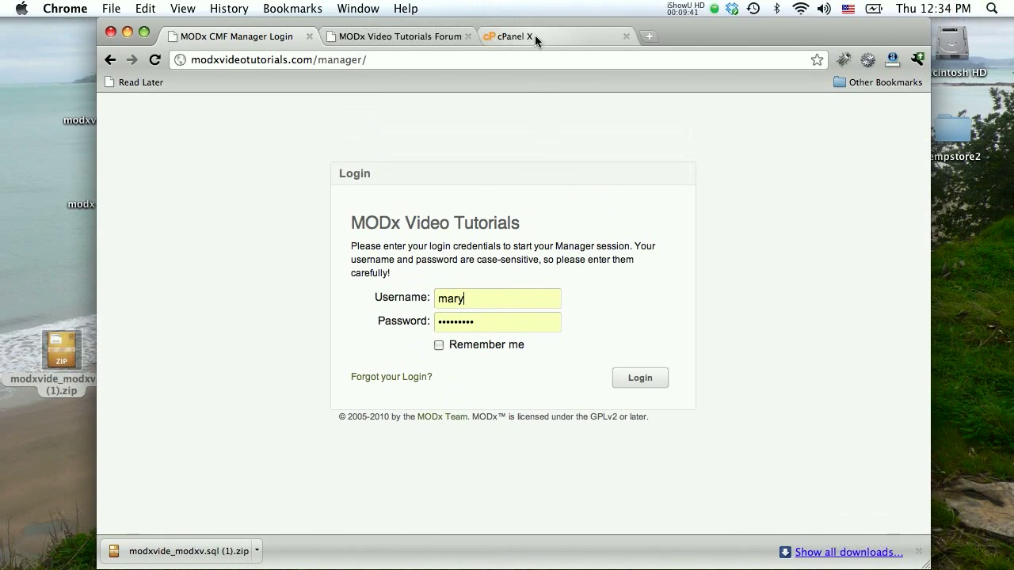
- Return to cPanel and open its File Manager in the Web Root (public_html/www) directory
left_click(534, 35)
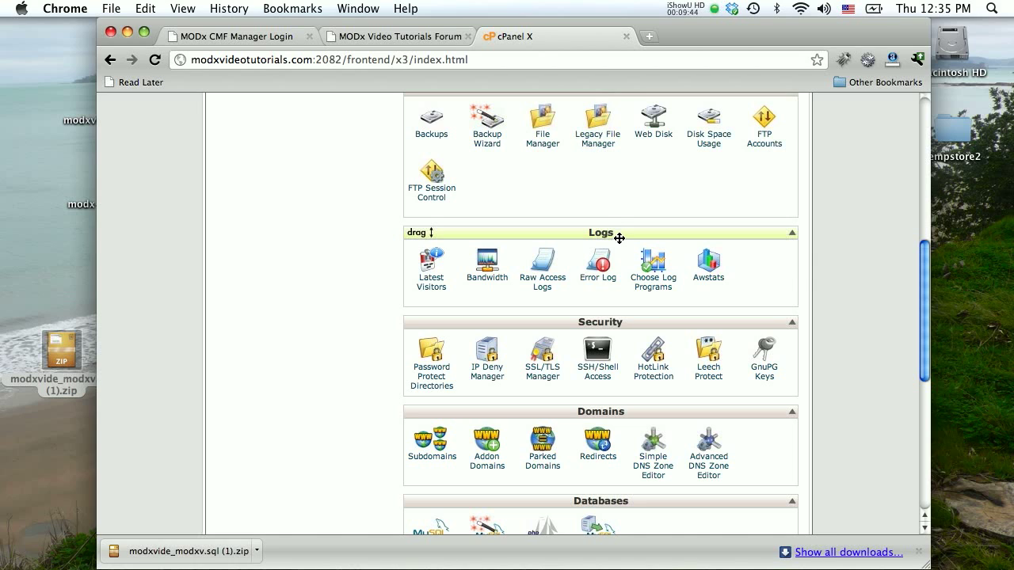
left_click_drag(279, 25, 347, 41)
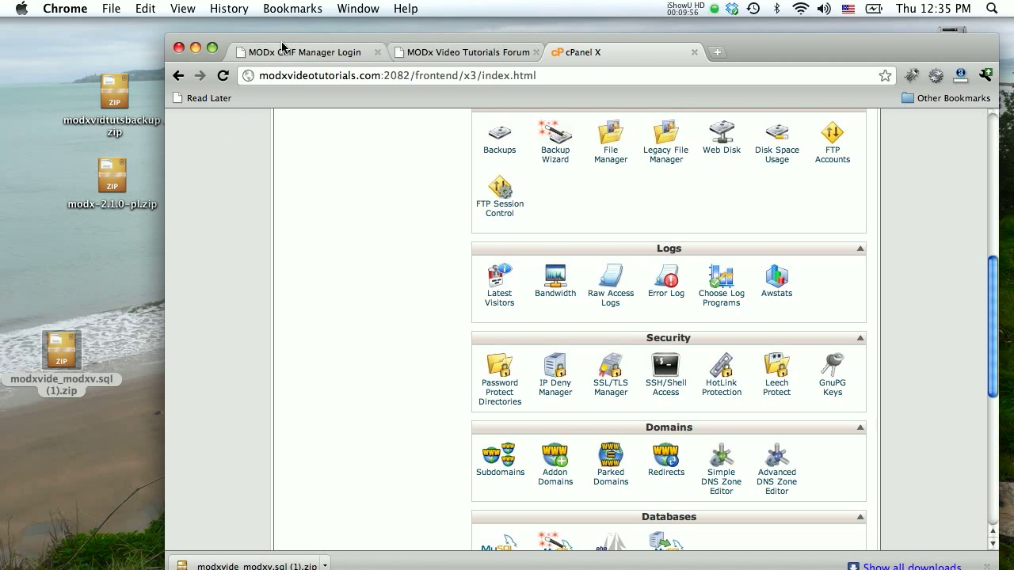
left_click_drag(294, 39, 210, 24)
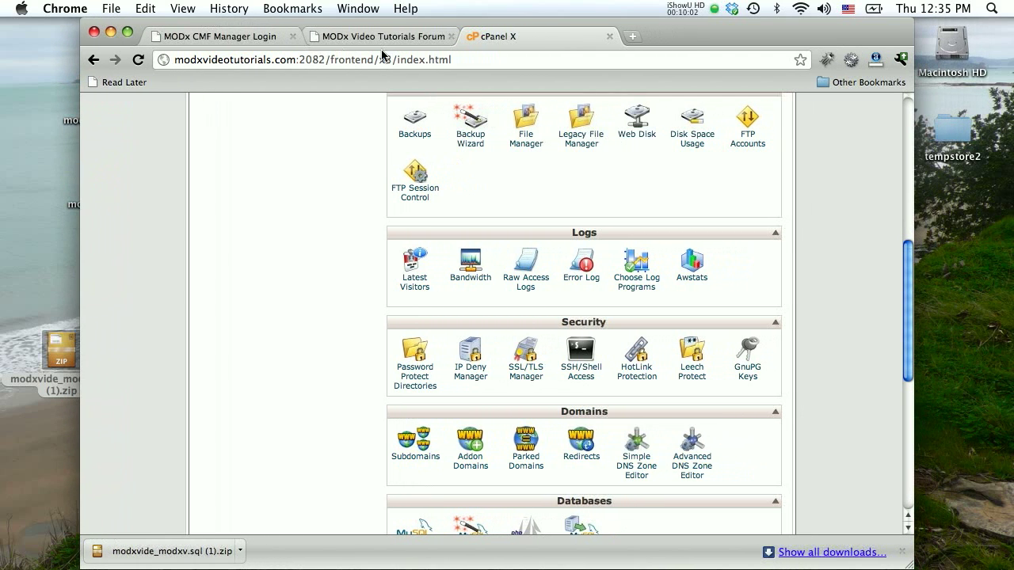
left_click(520, 141)
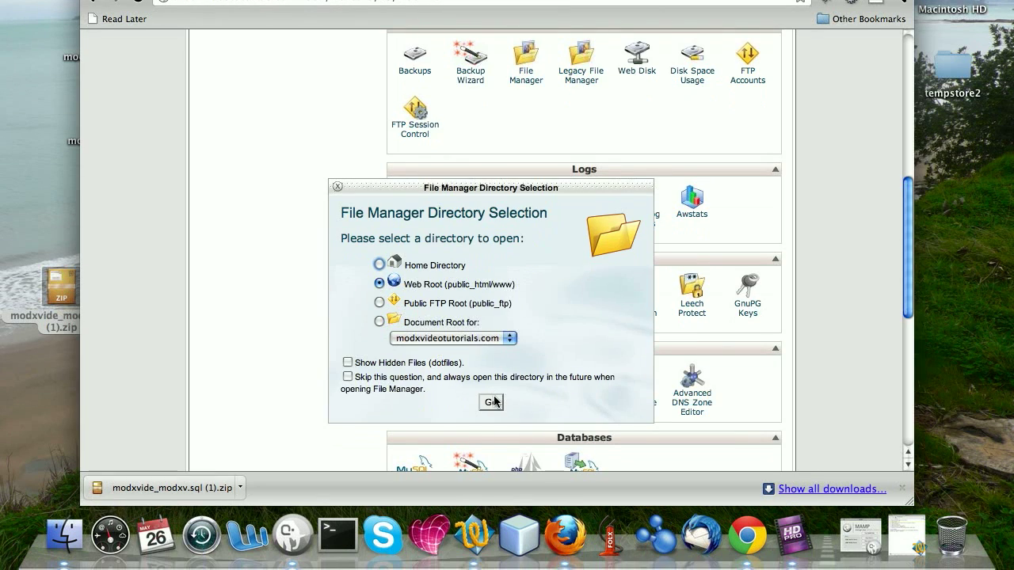
left_click(492, 402)
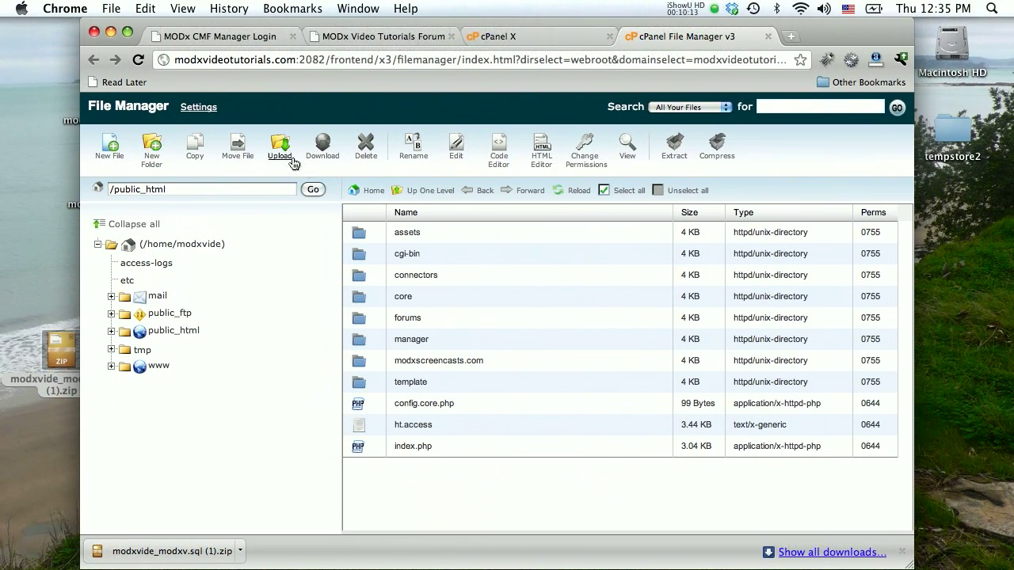
- Upload modx-2.1.0-pl.zip from the desktop to the public_html directory
left_click(280, 126)
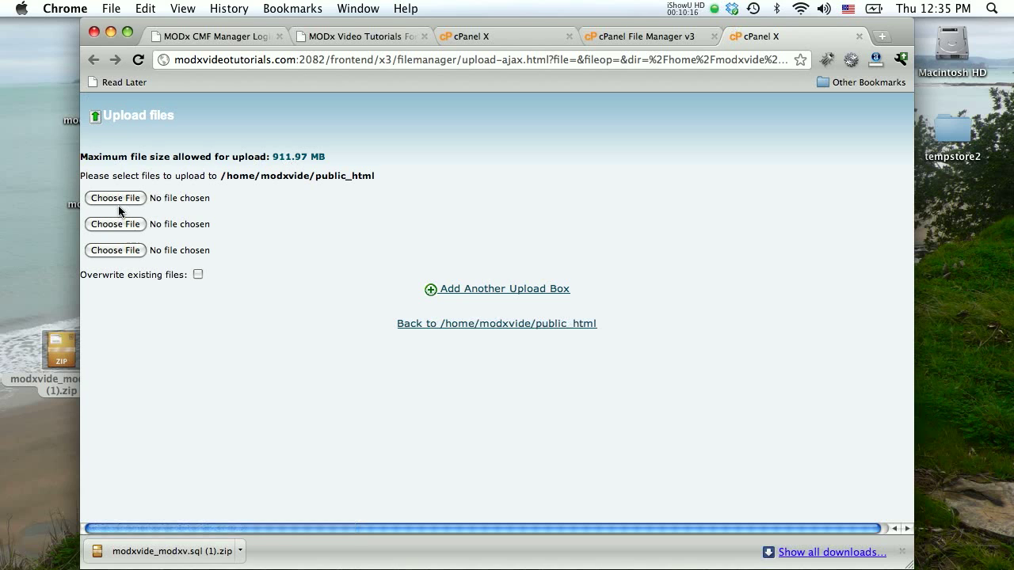
left_click(115, 198)
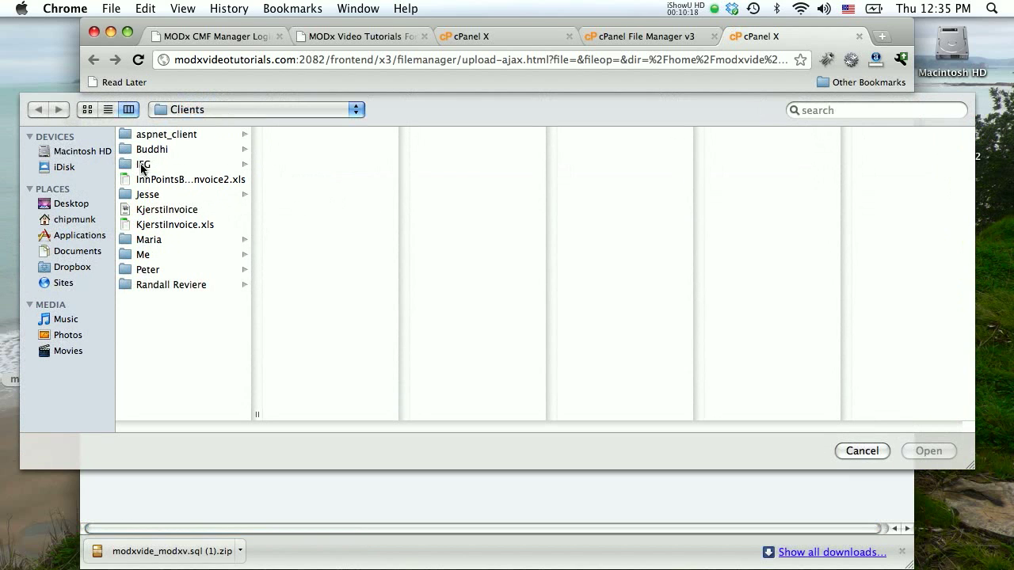
left_click(61, 205)
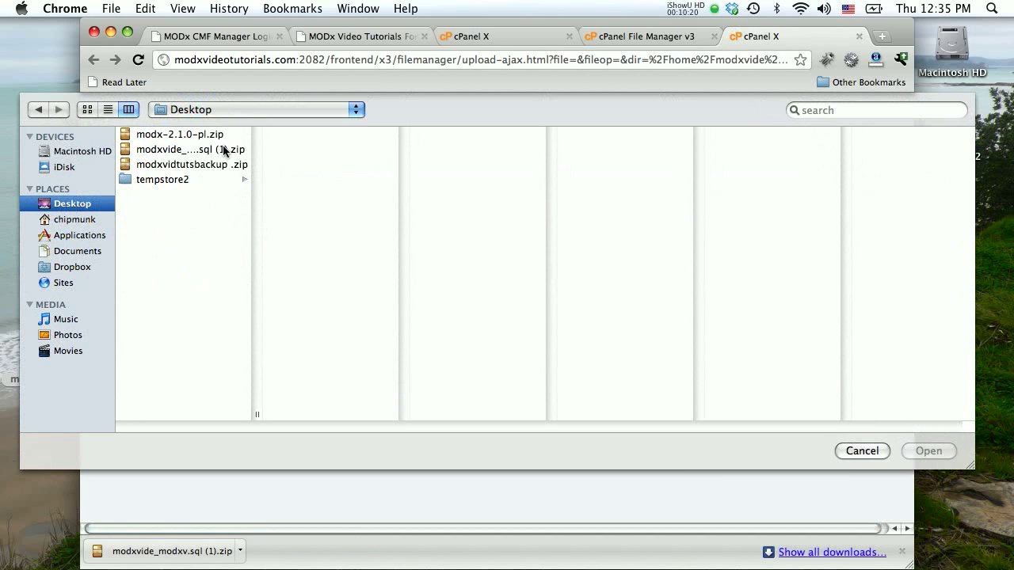
double_click(185, 136)
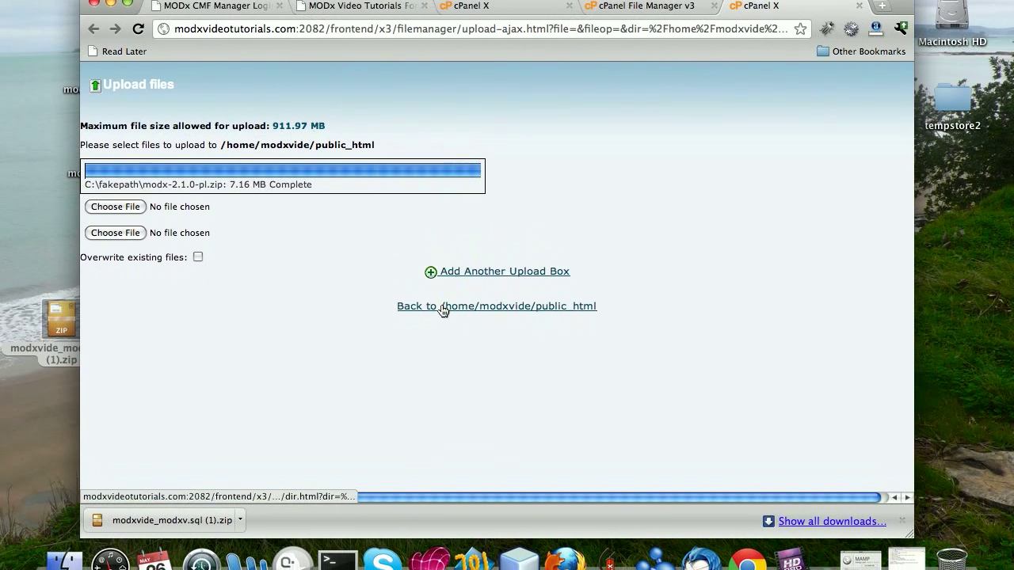
- Go back to the public_html file listing and try to extract modx-2.1.0-pl.zip into /public_html
left_click(442, 339)
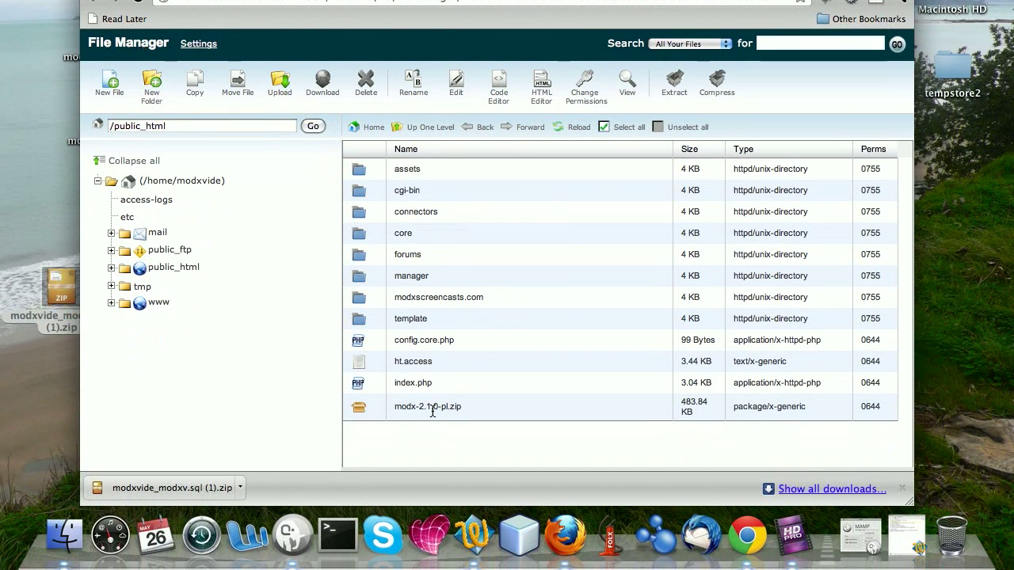
right_click(430, 470)
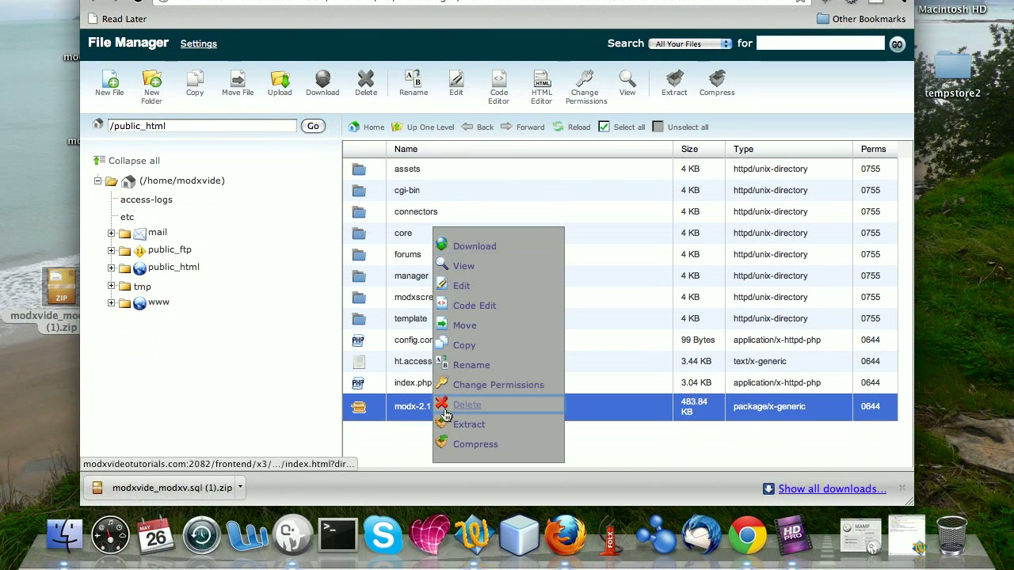
left_click(457, 424)
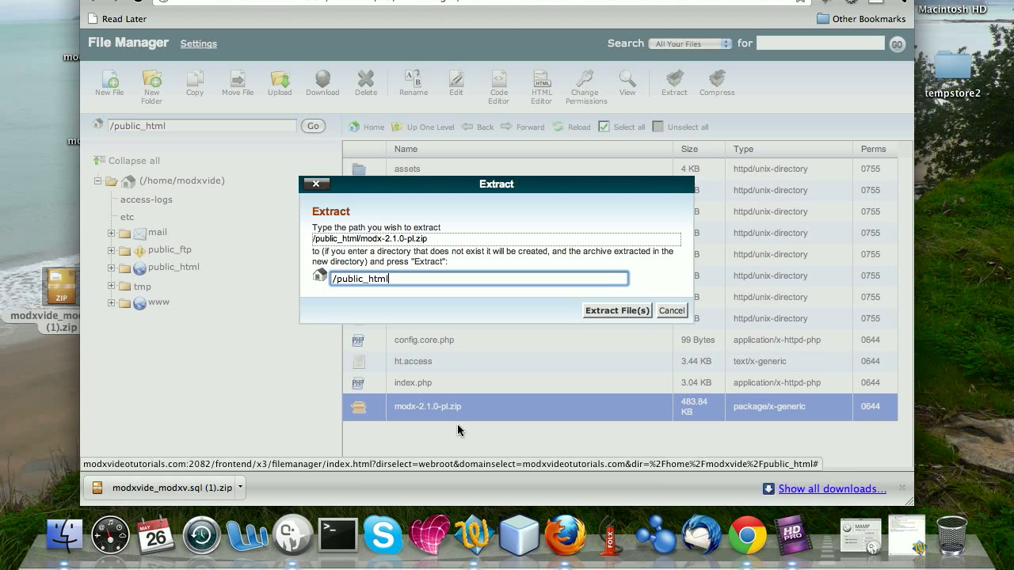
left_click(637, 312)
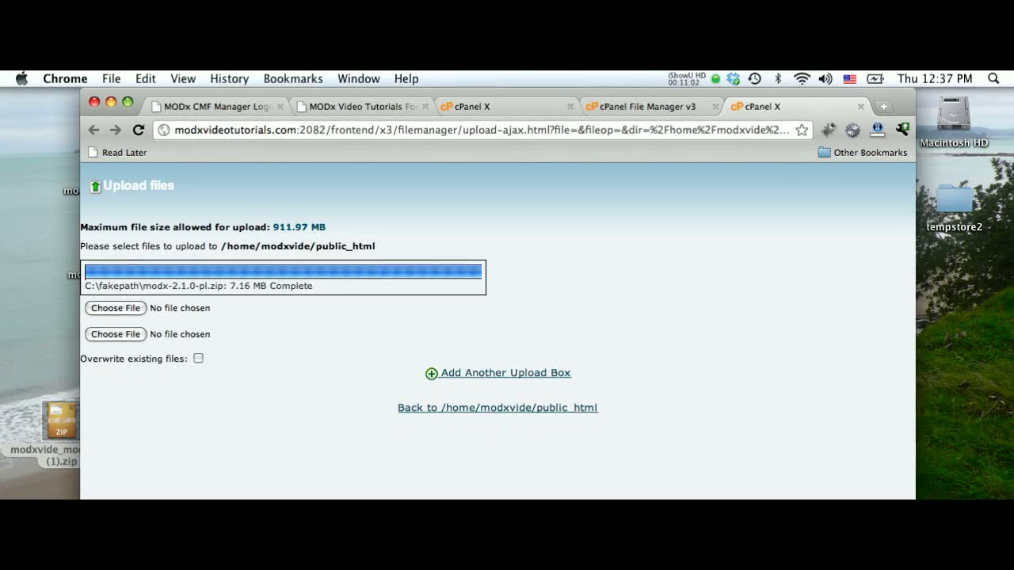
- Return from the upload page to public_html and try again to extract the newly uploaded modx-2.1.0-pl.zip
left_click(504, 412)
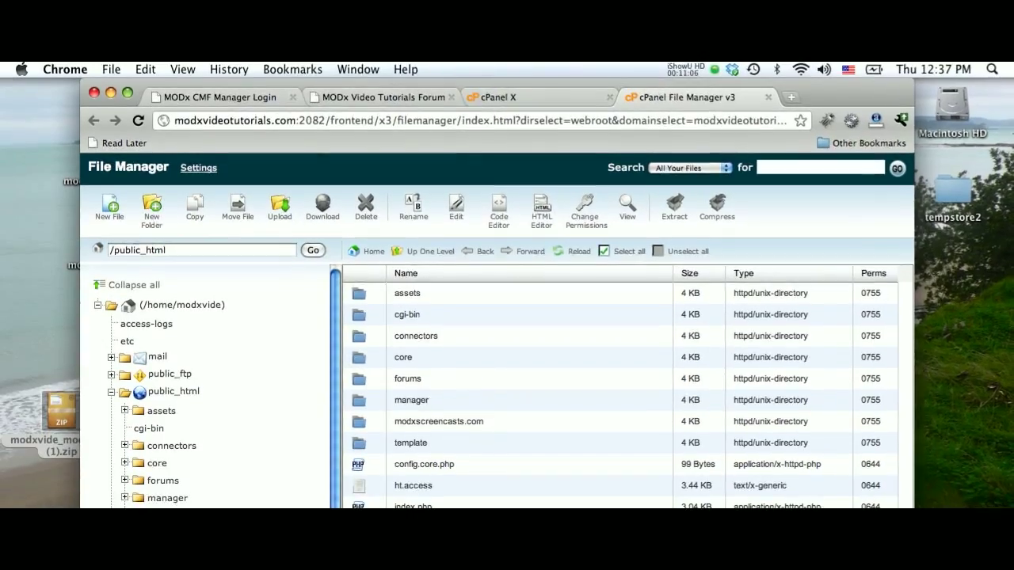
right_click(409, 517)
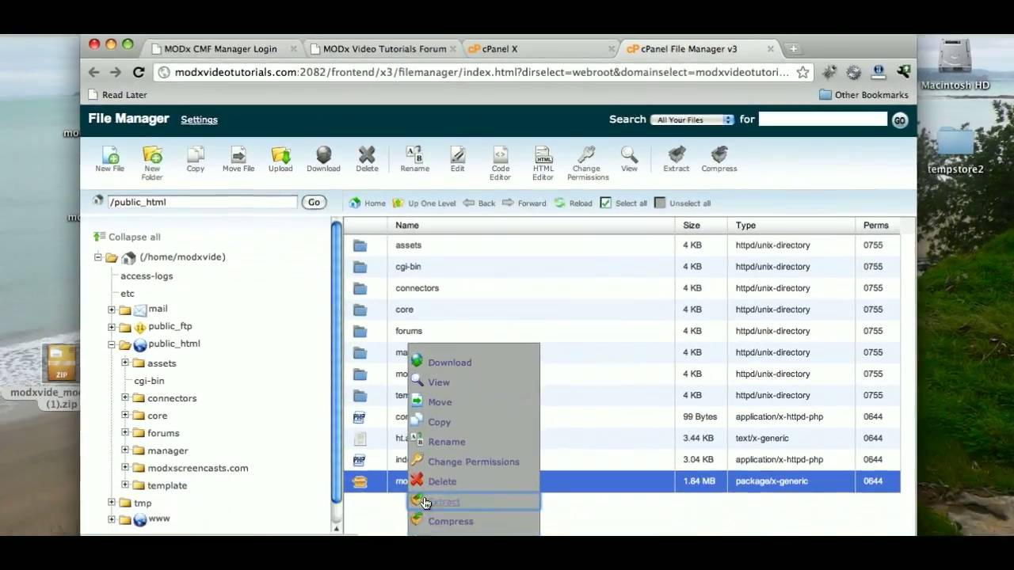
left_click(425, 502)
left_click(624, 302)
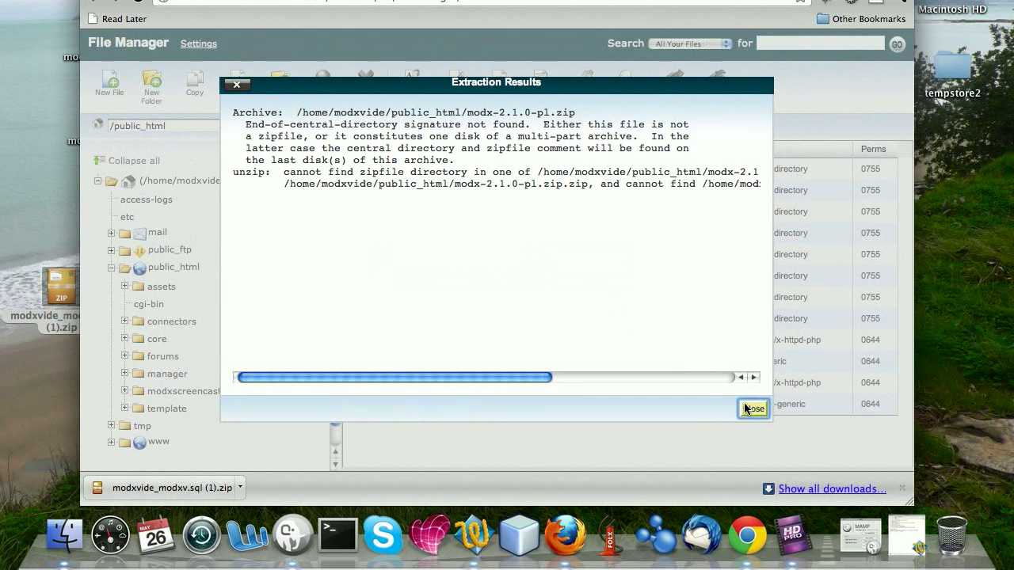
- Return from the upload page to public_html and extract modx-2.1.0-pl (2).zip into /public_html
left_click(749, 408)
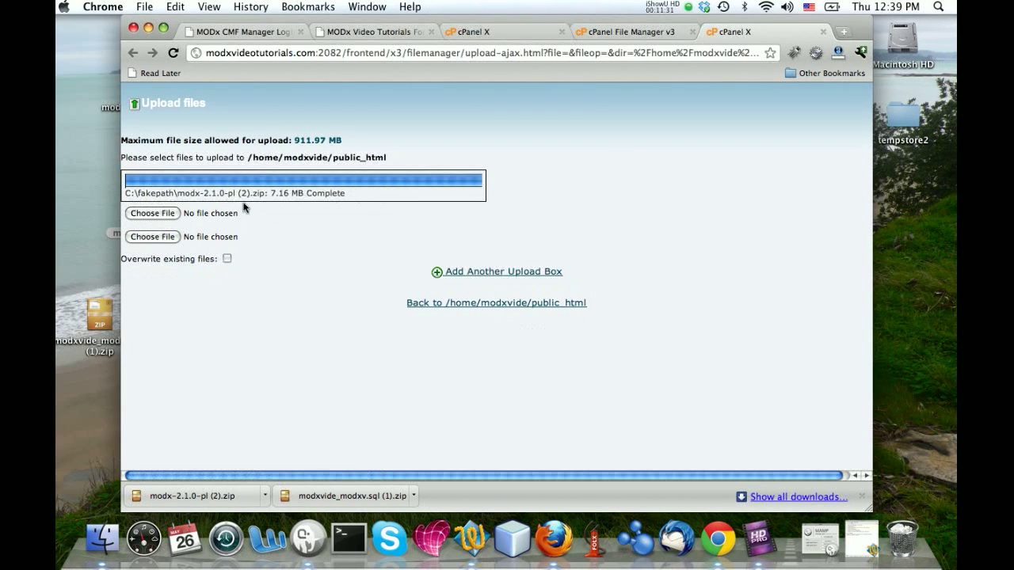
left_click(502, 307)
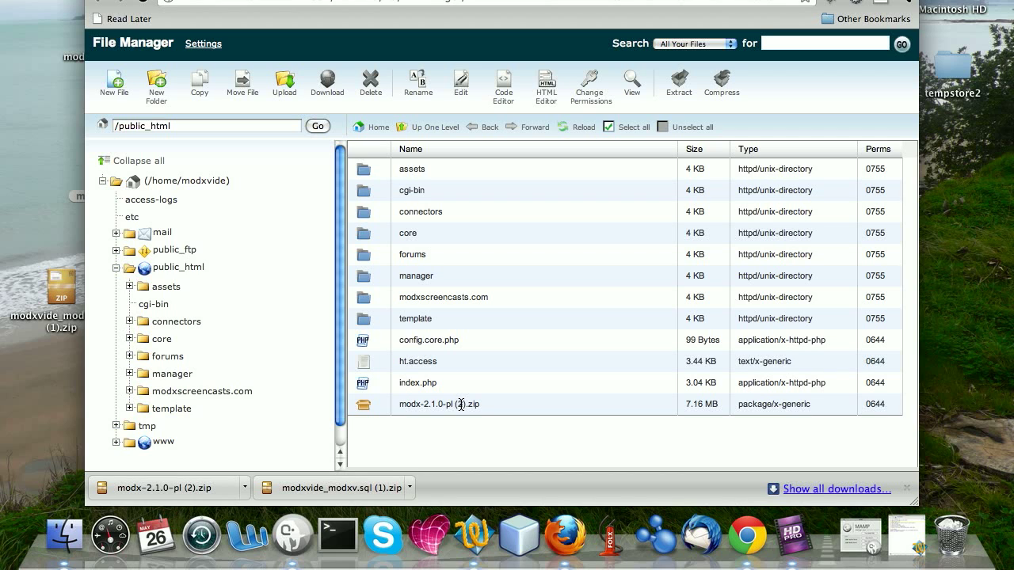
right_click(460, 403)
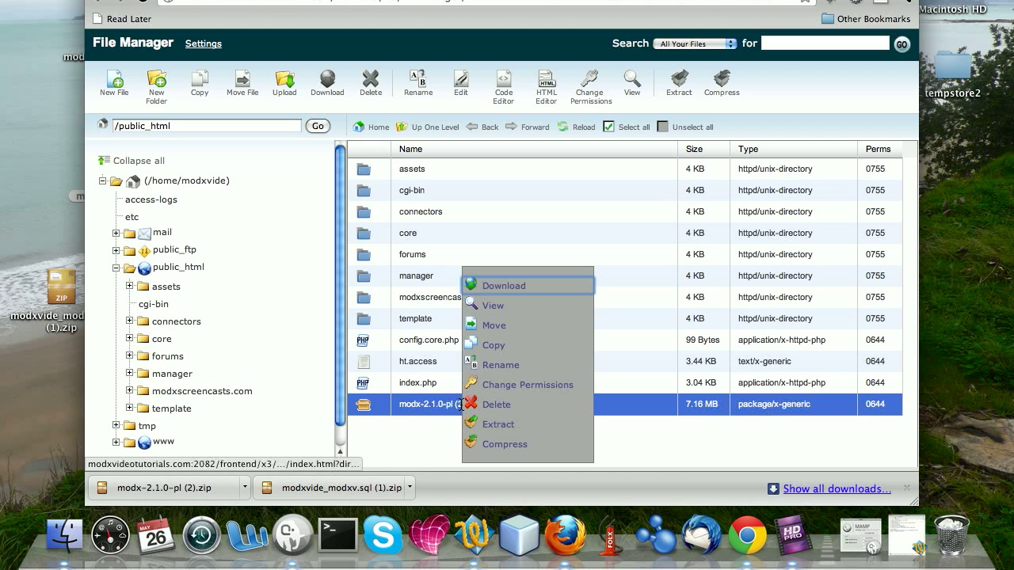
left_click(490, 426)
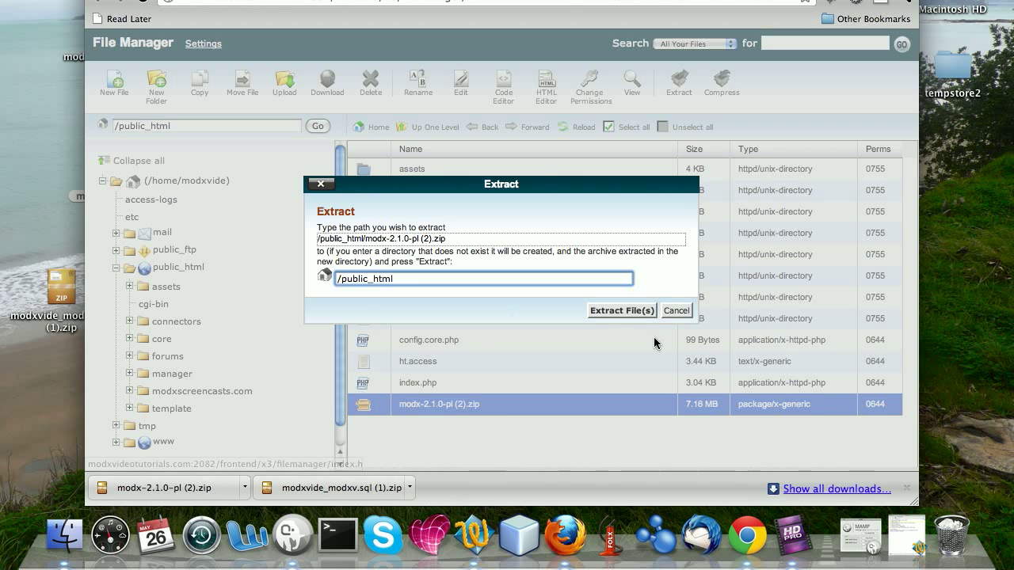
left_click(634, 310)
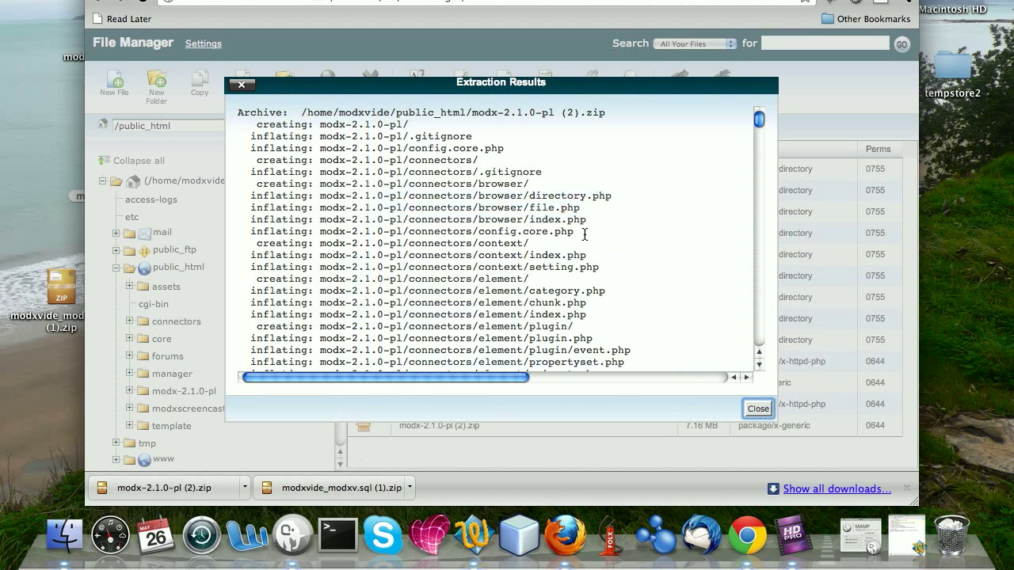
scroll(585, 235, "down", 10)
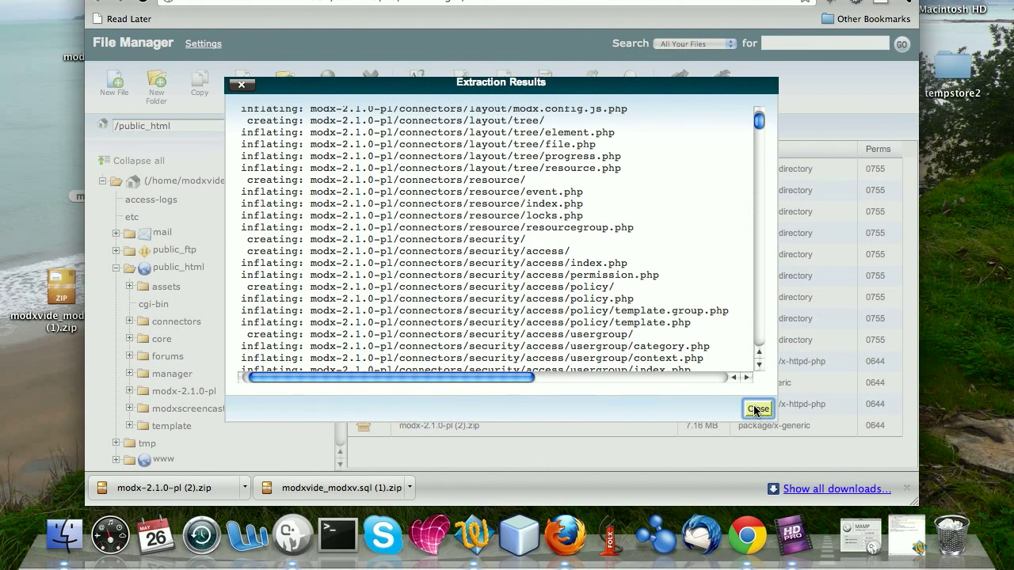
left_click(756, 408)
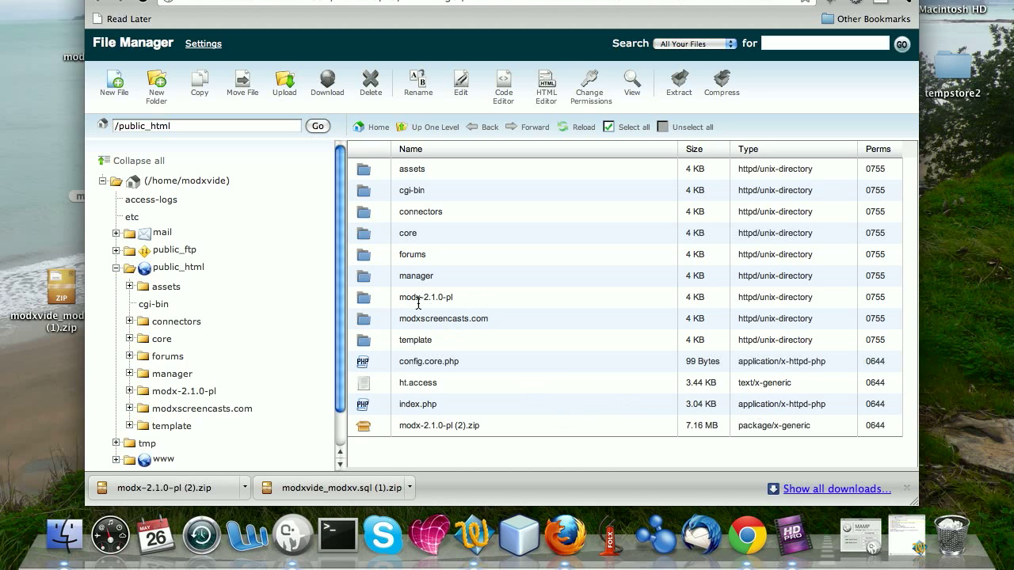
- Move all the files and folders inside the extracted modx-2.1.0-pl directory up into /public_html
double_click(362, 297)
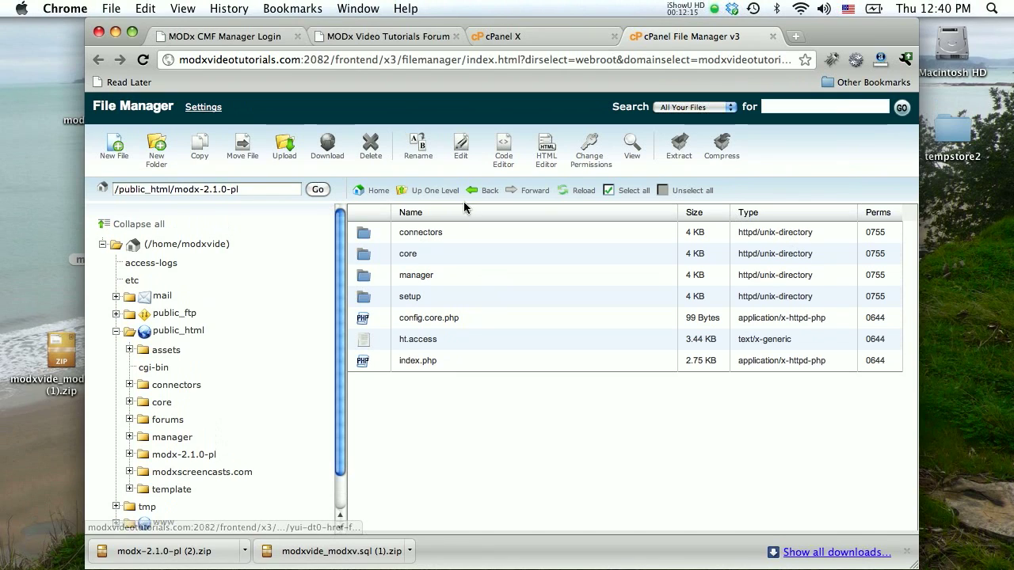
left_click(442, 193)
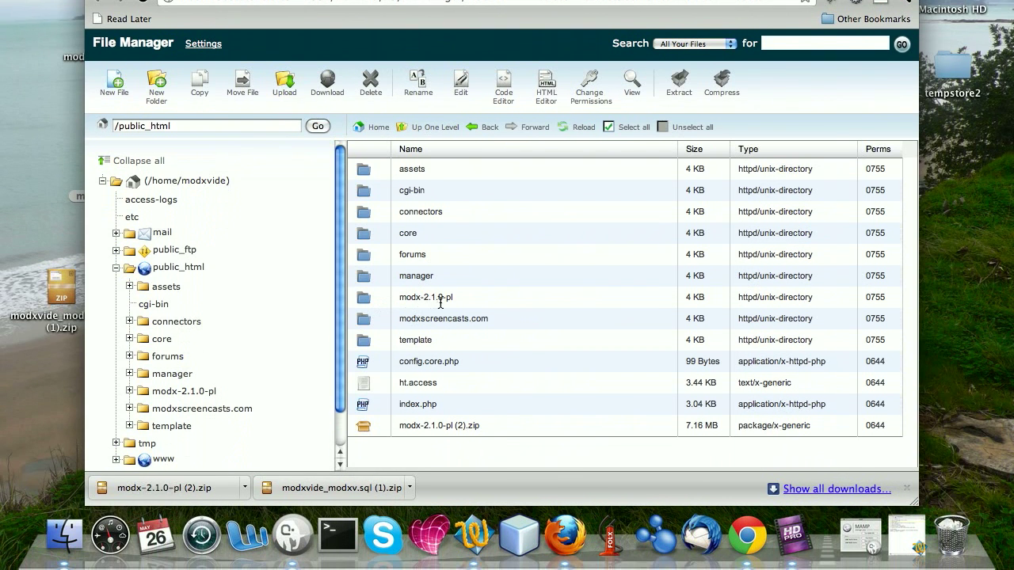
left_click(364, 303)
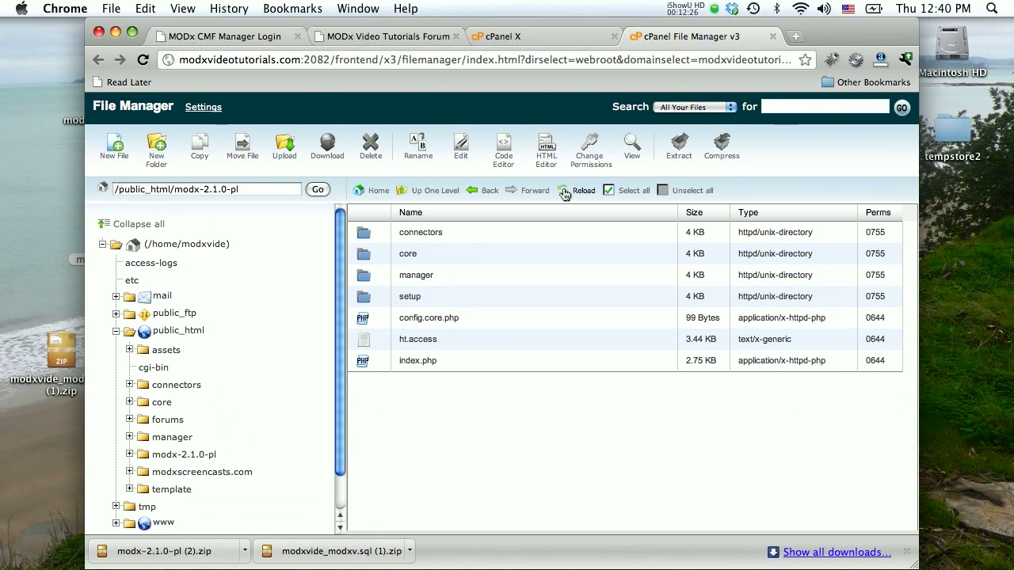
left_click(608, 190)
right_click(513, 286)
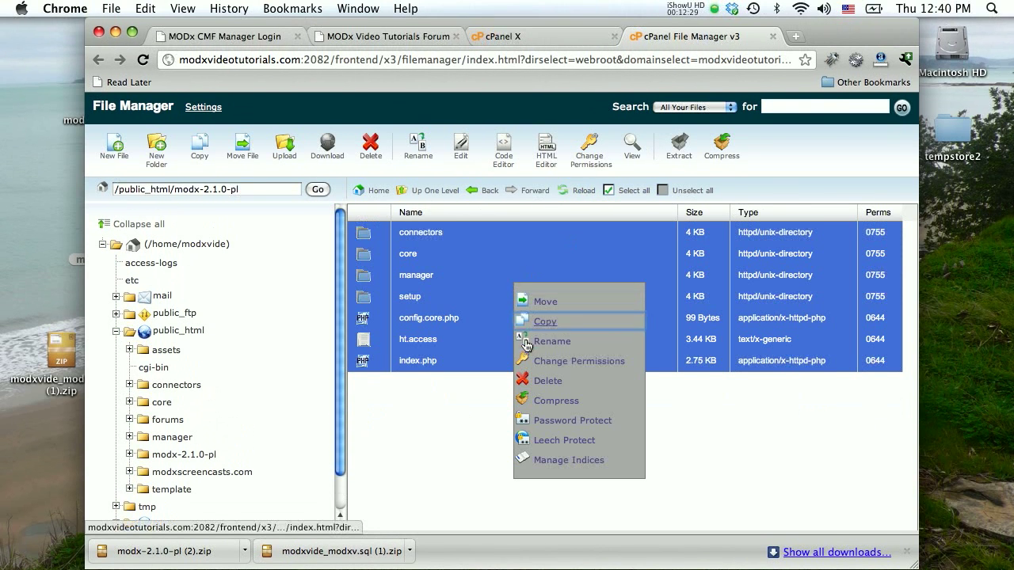
left_click(545, 301)
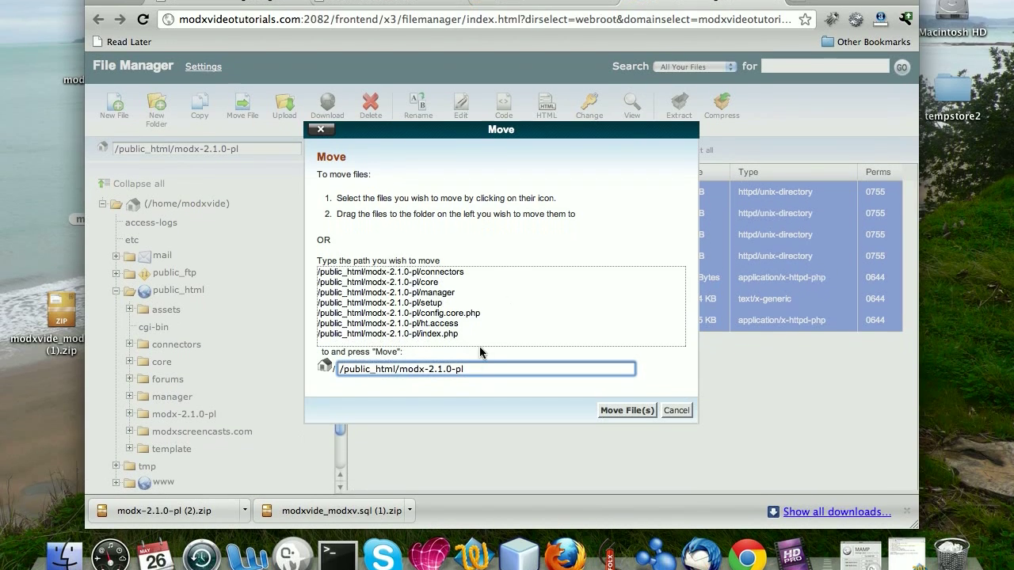
left_click_drag(399, 349, 480, 354)
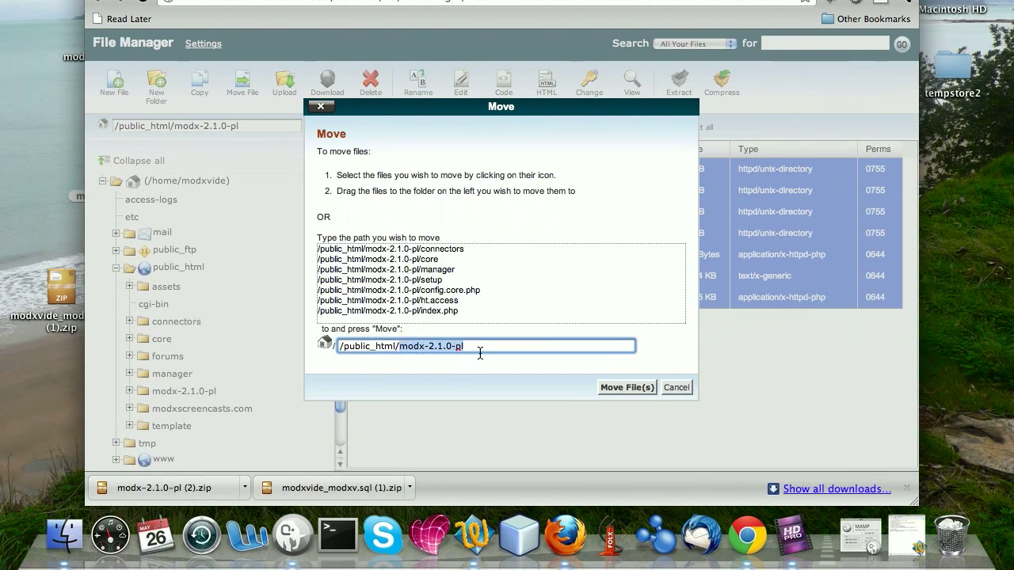
key("BackSpace")
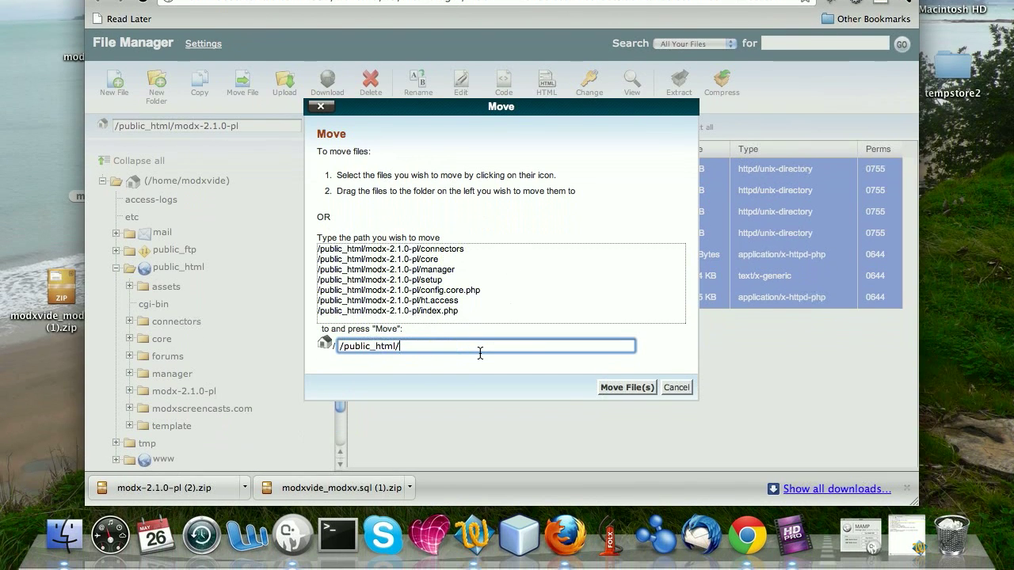
key("BackSpace")
left_click(628, 389)
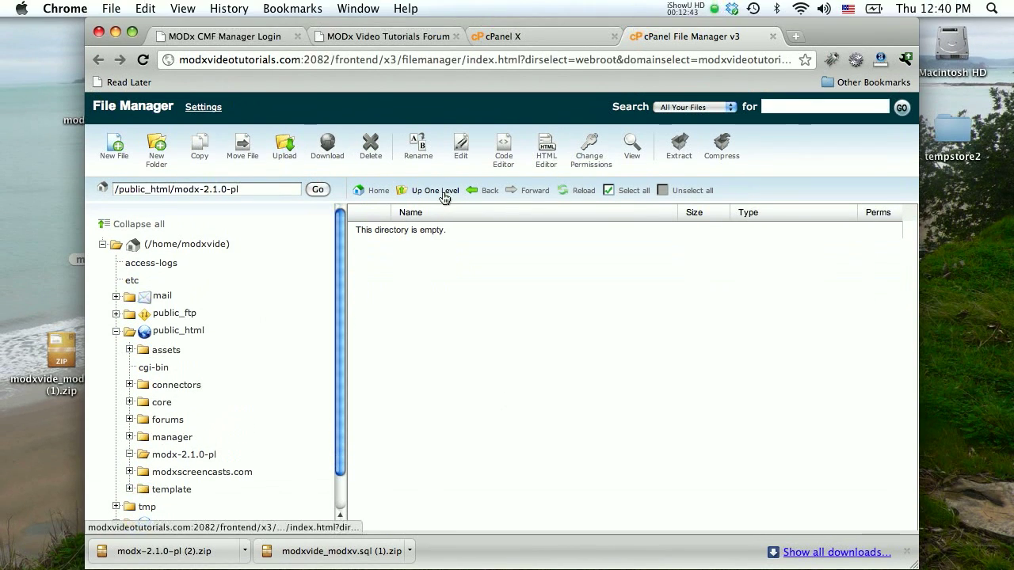
- Delete the emptied modx-2.1.0-pl folder and the modx-2.1.0-pl (2).zip archive from public_html
left_click(443, 127)
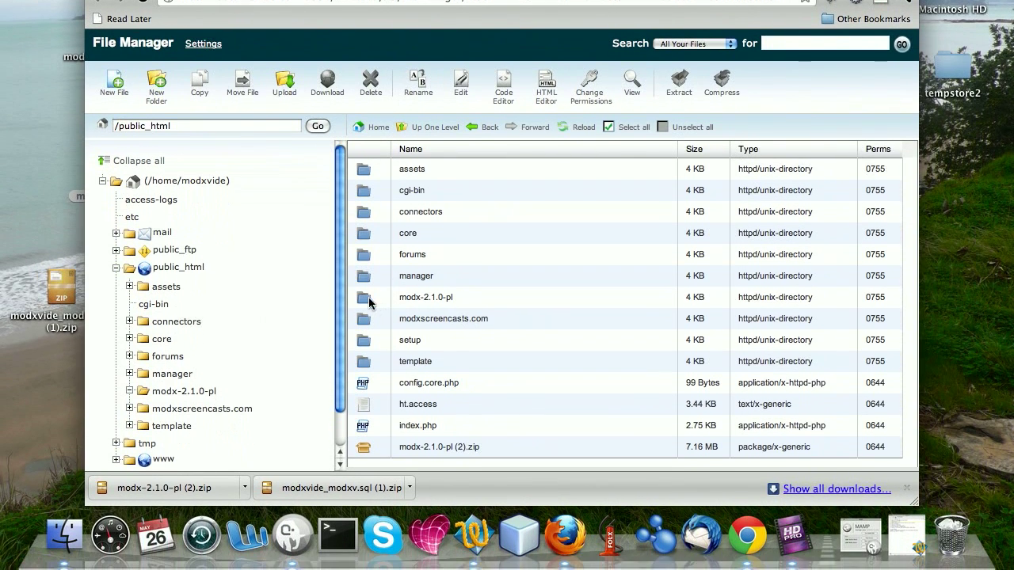
left_click(366, 301)
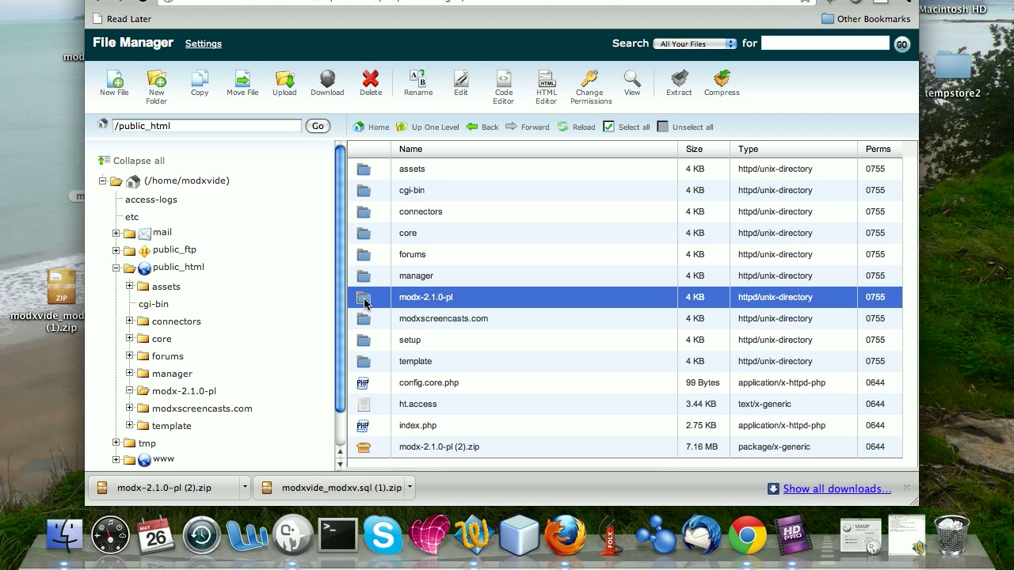
left_click(366, 448, "super")
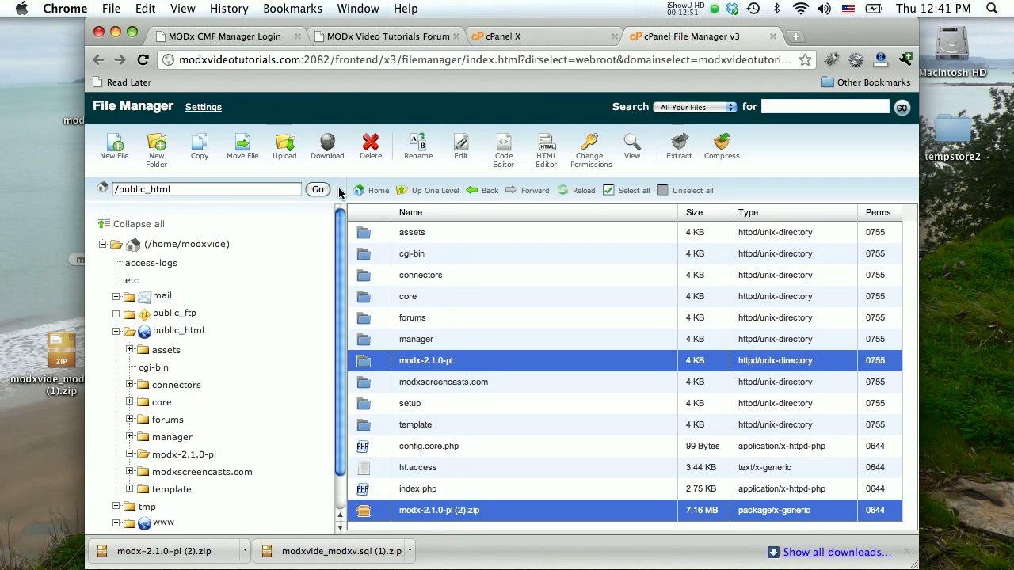
left_click(369, 147)
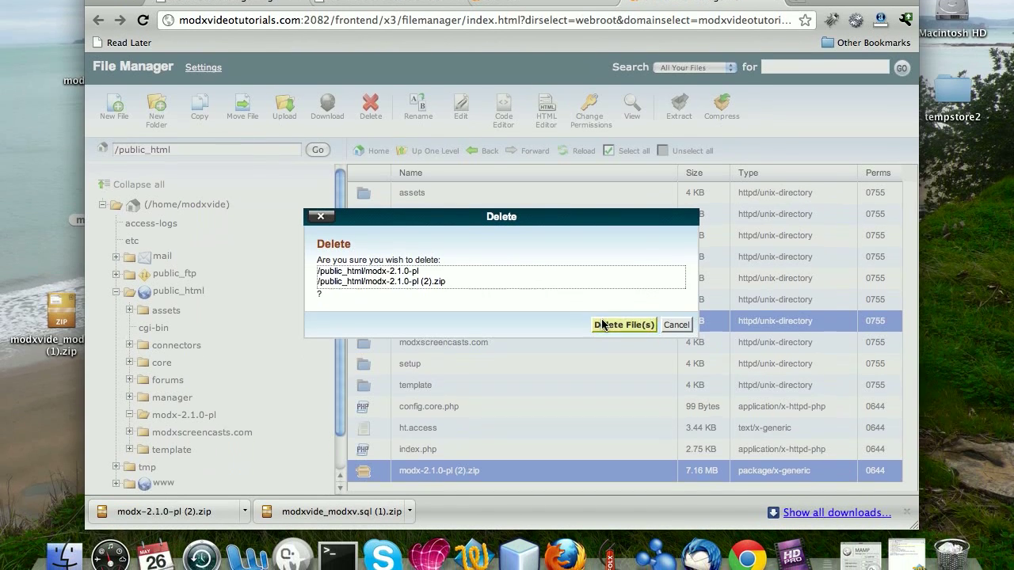
left_click(602, 325)
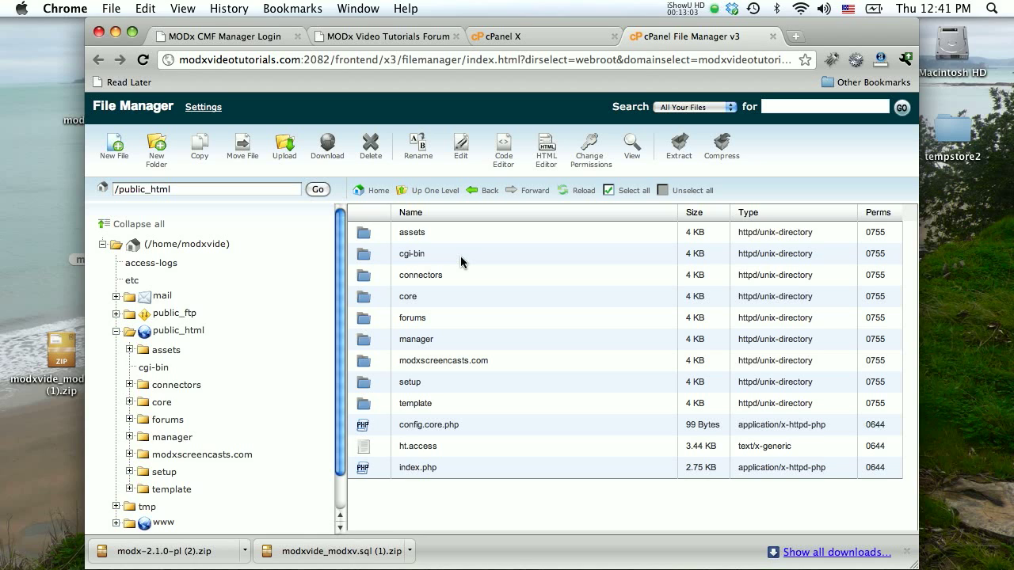
- Load modxvideotutorials.com/setup in the browser tab that holds the MODx Manager login
left_click(228, 38)
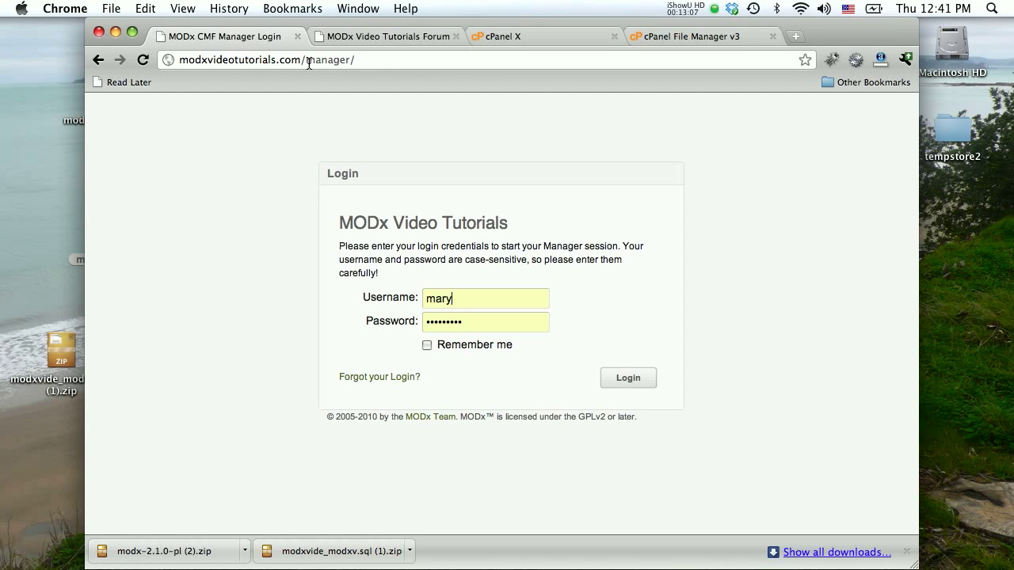
left_click_drag(309, 63, 395, 64)
type("setup")
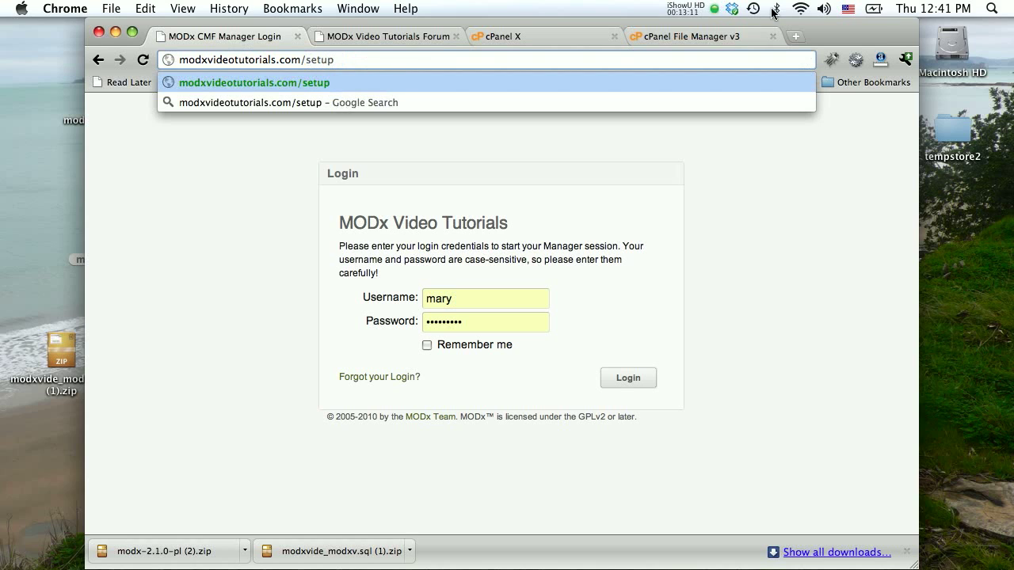
left_click(678, 36)
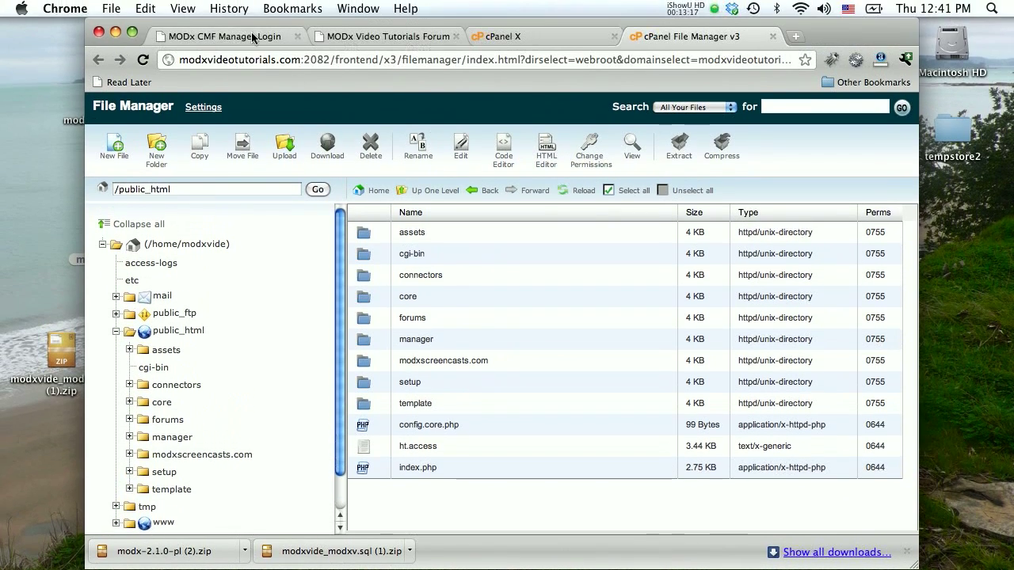
left_click(251, 38)
key("End")
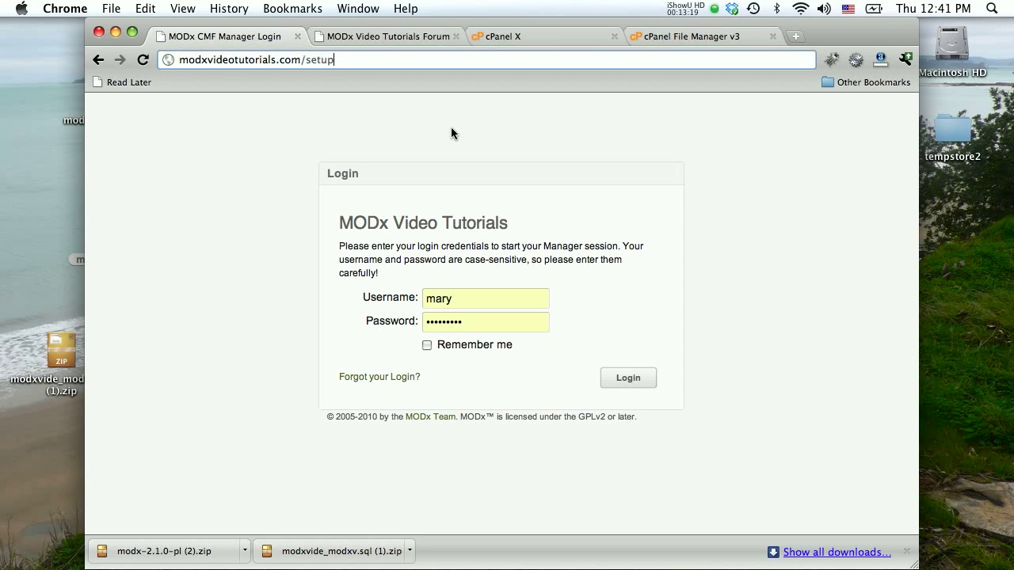
key("Return")
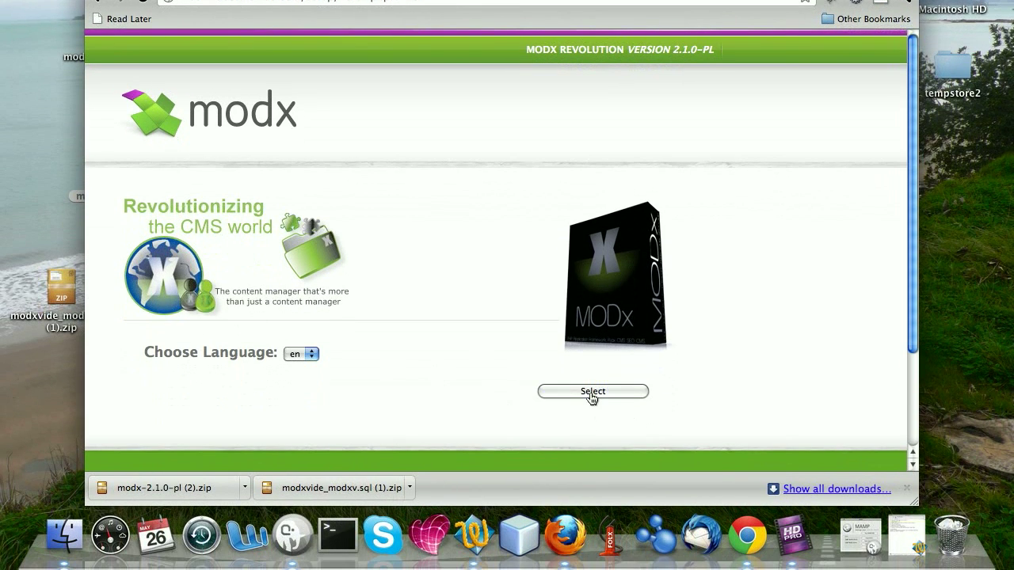
- Start the MODX setup in language en and continue with the Upgrade Existing Install option
left_click(591, 393)
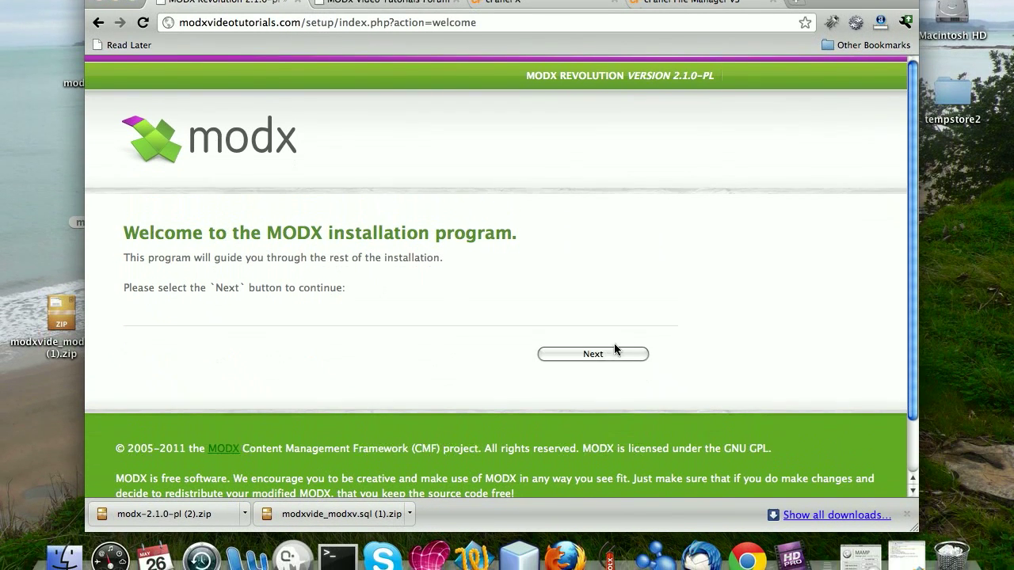
left_click(614, 351)
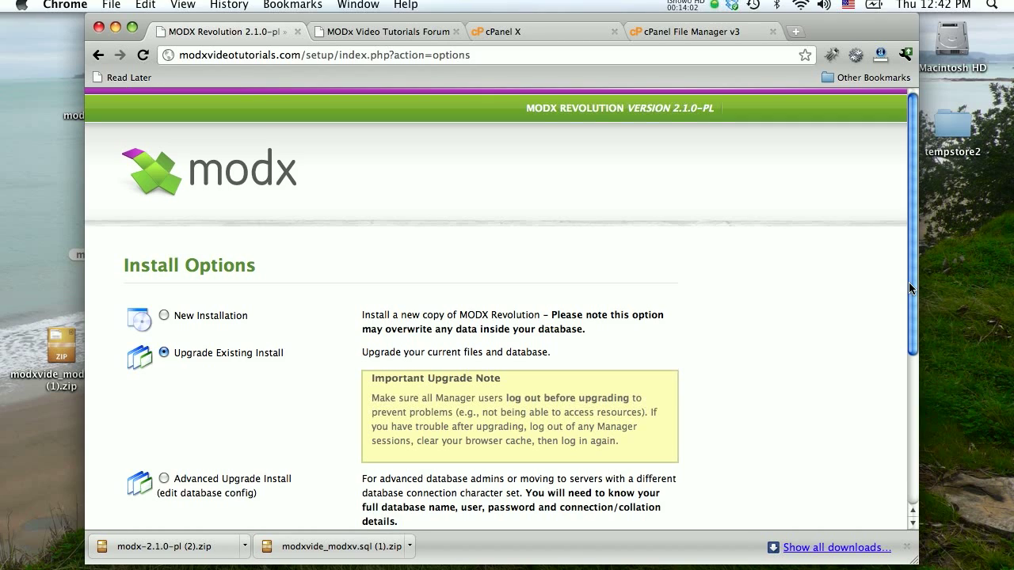
left_click_drag(910, 257, 909, 344)
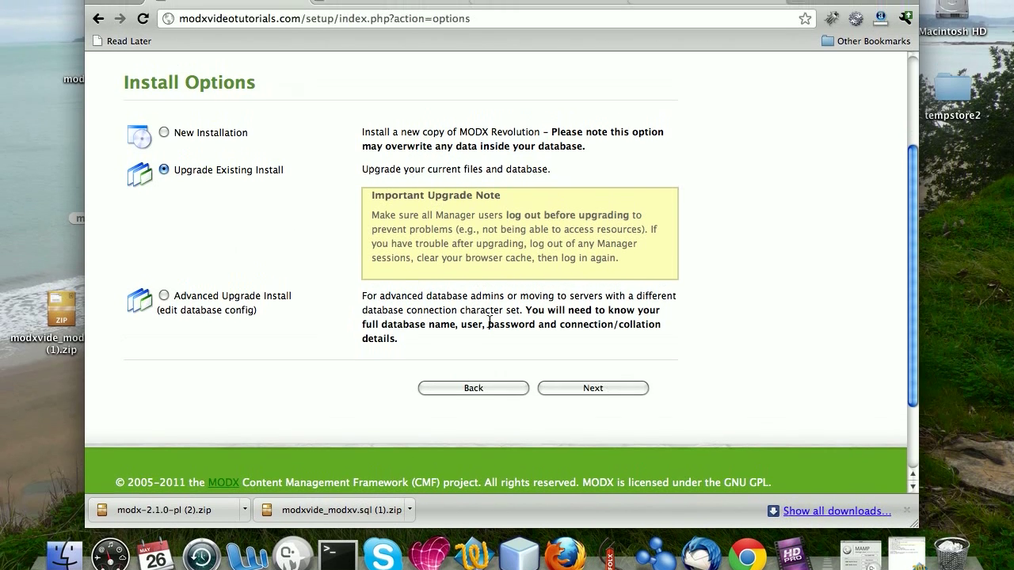
left_click(593, 367)
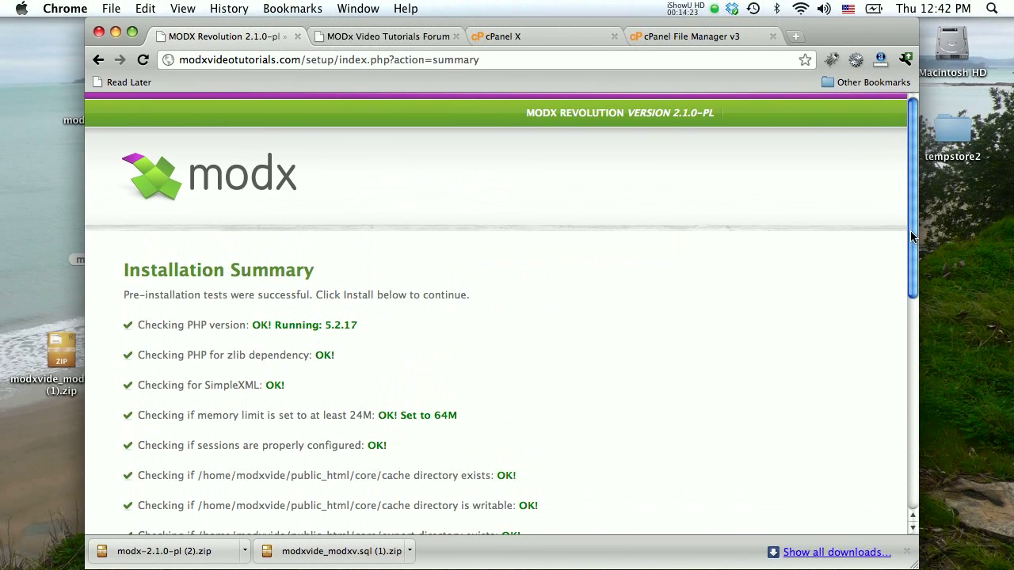
- Run the installation from the pre-installation summary and continue to the final setup page
left_click_drag(910, 230, 920, 401)
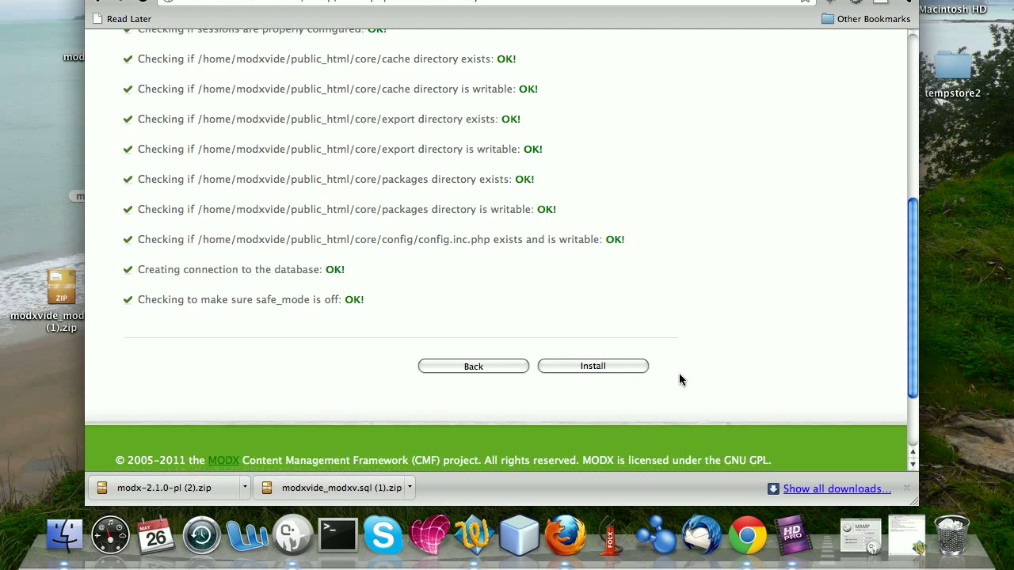
left_click(599, 365)
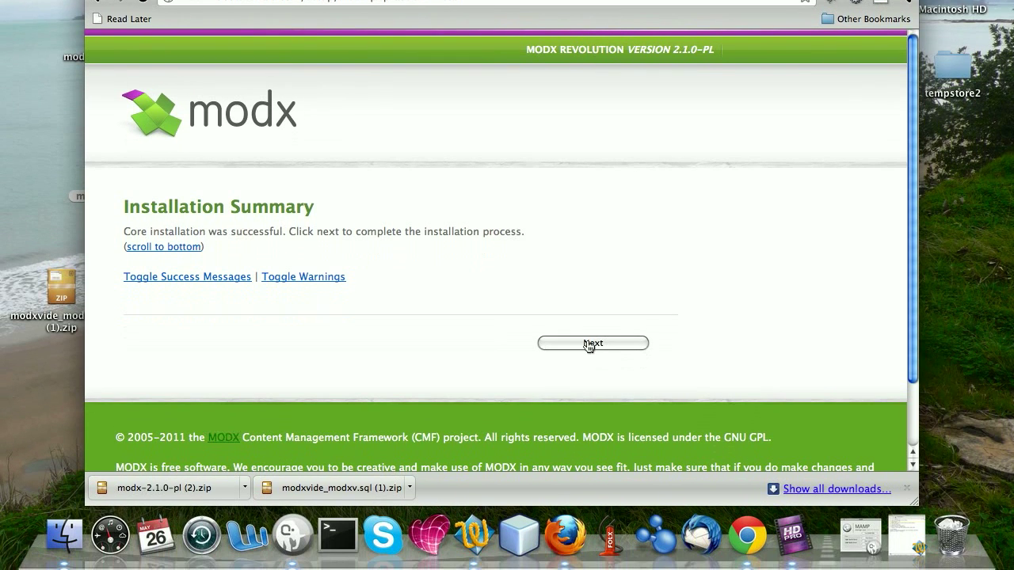
left_click(586, 378)
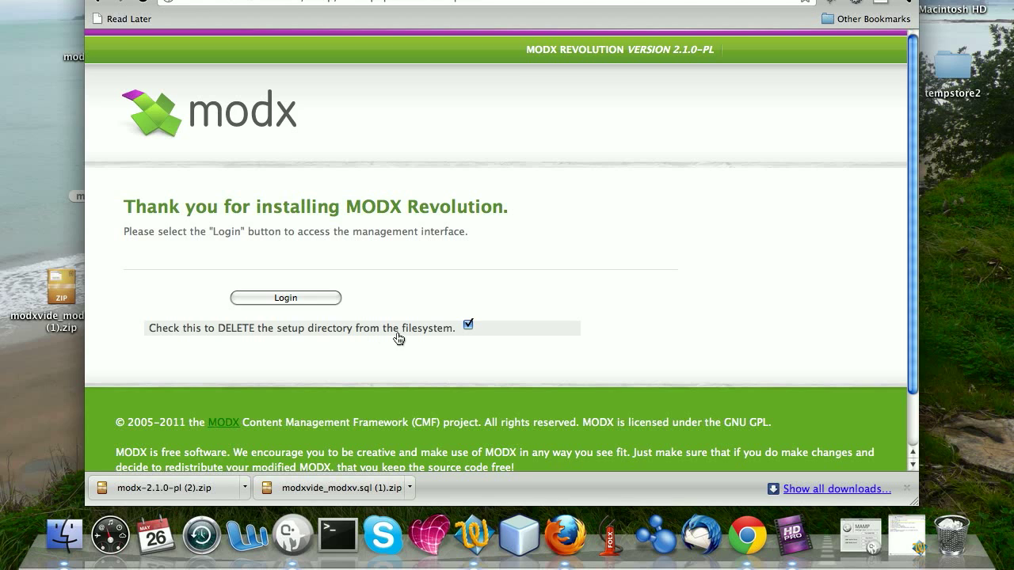
- Log in to the Manager with deletion of the setup directory enabled, and view the site's home page in a new window
left_click(304, 298)
left_click(623, 328)
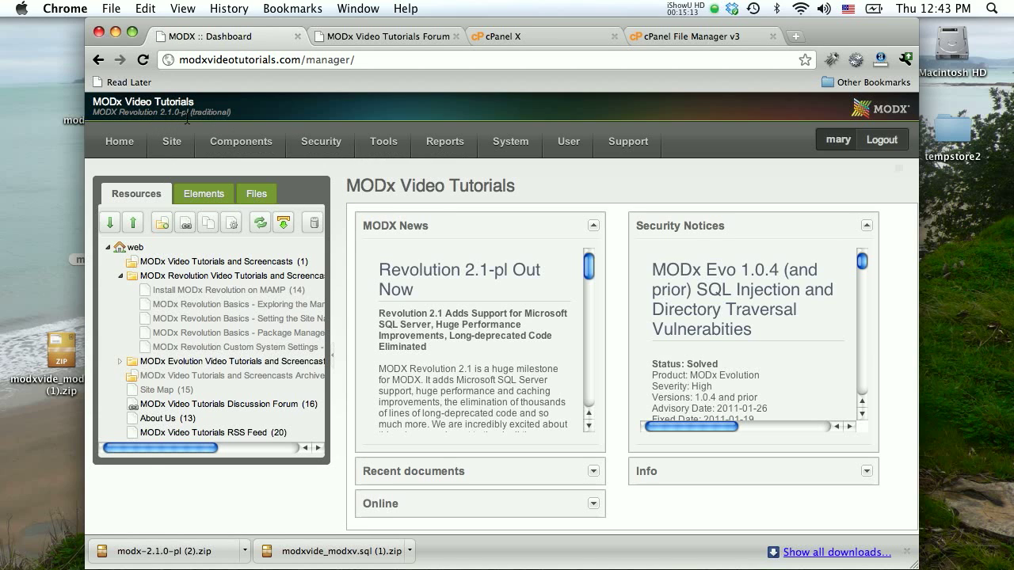
mouse_move(173, 141)
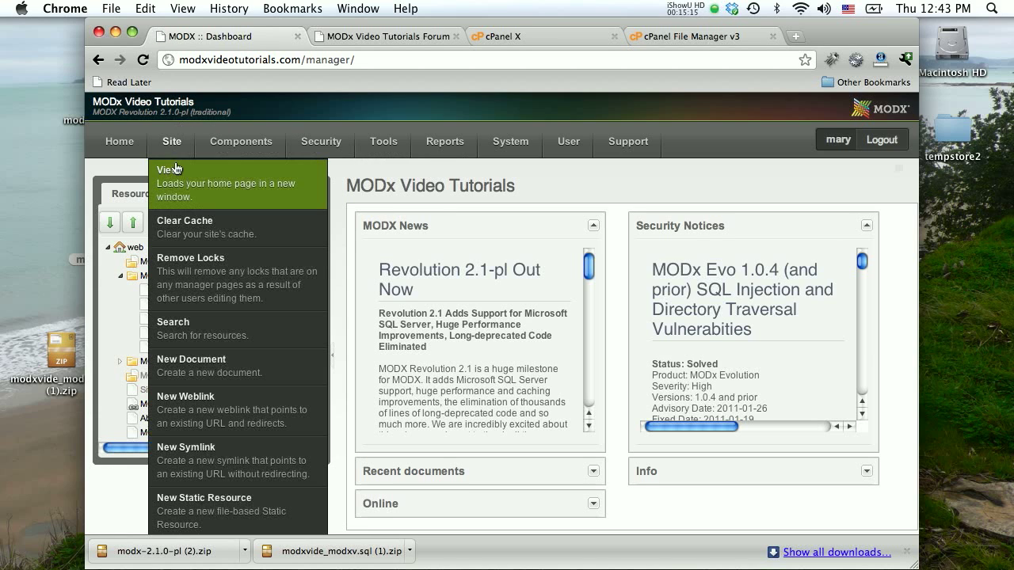
left_click(175, 173)
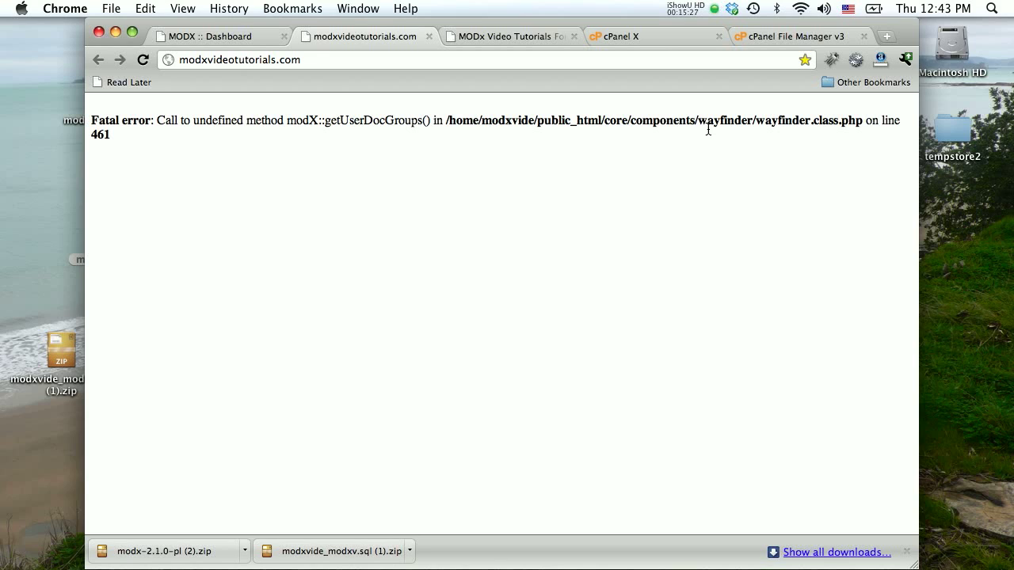
- Return to the Manager, open Package Management and review the installed packages for available updates
left_click(218, 40)
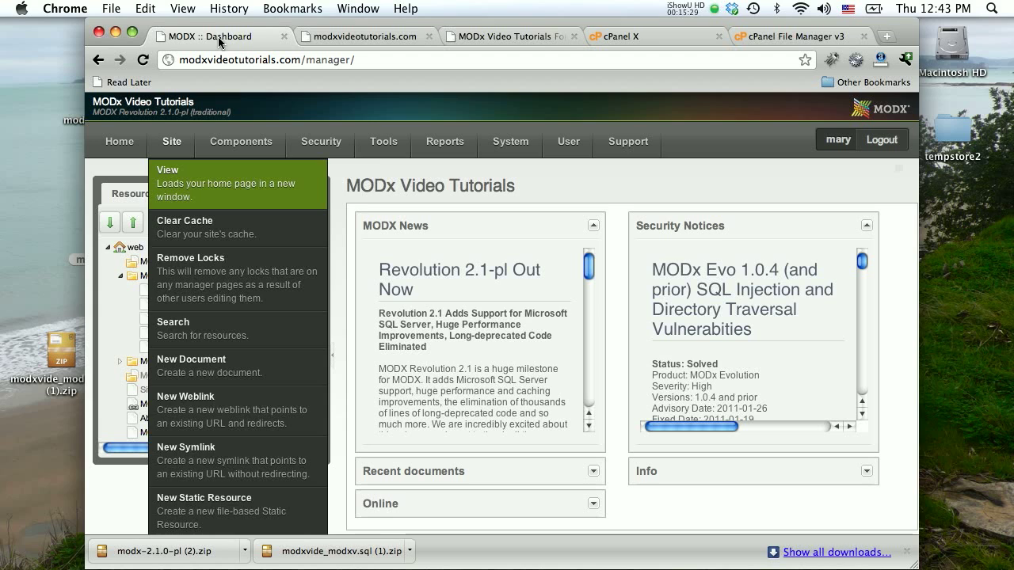
mouse_move(436, 151)
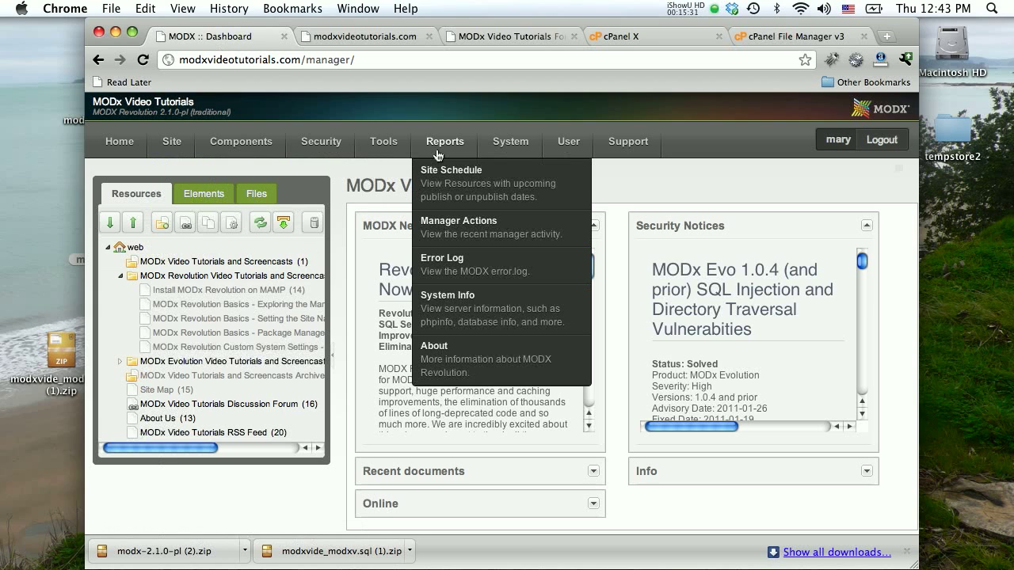
mouse_move(512, 145)
left_click(529, 179)
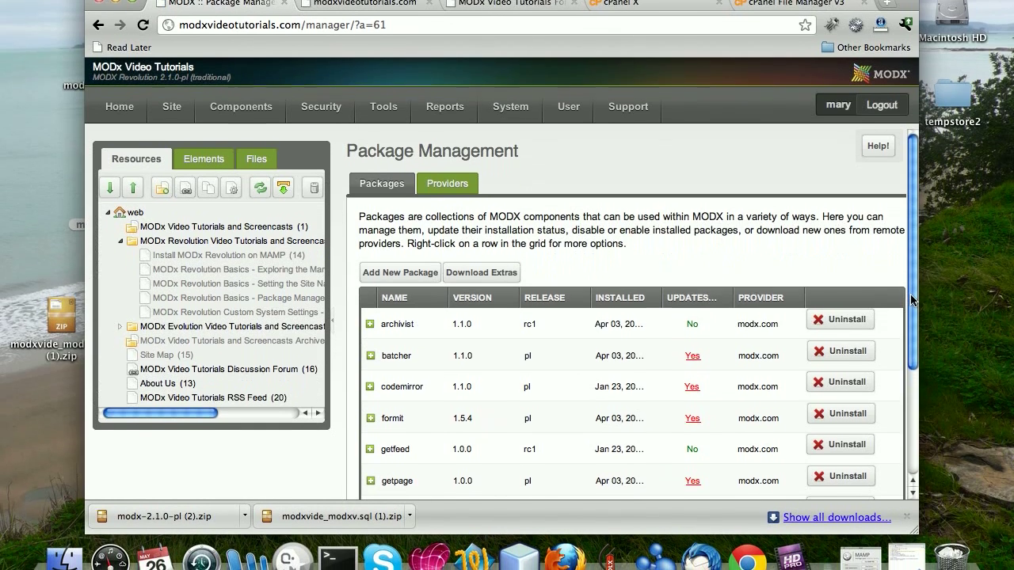
left_click_drag(914, 334, 918, 383)
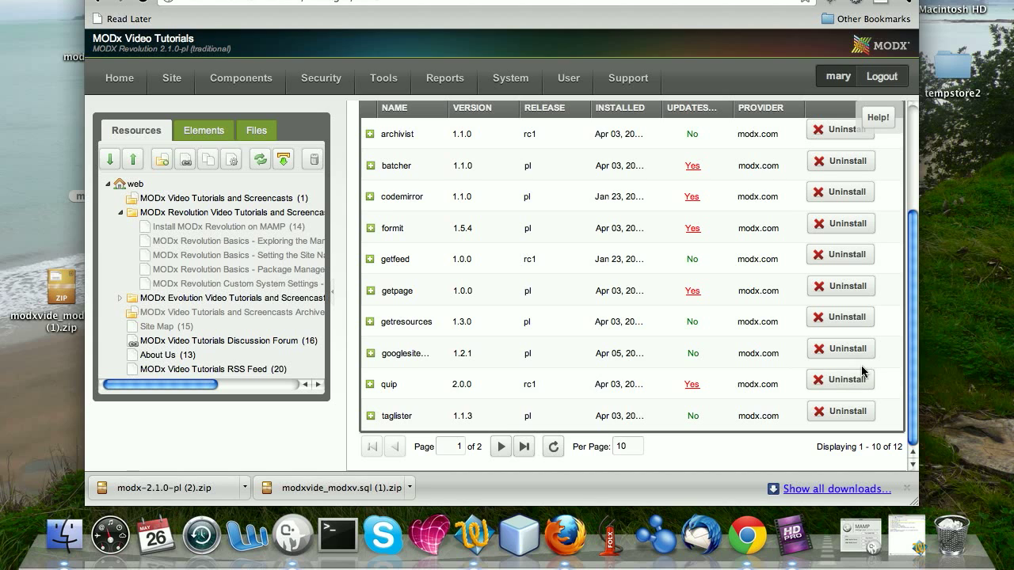
left_click_drag(912, 357, 913, 322)
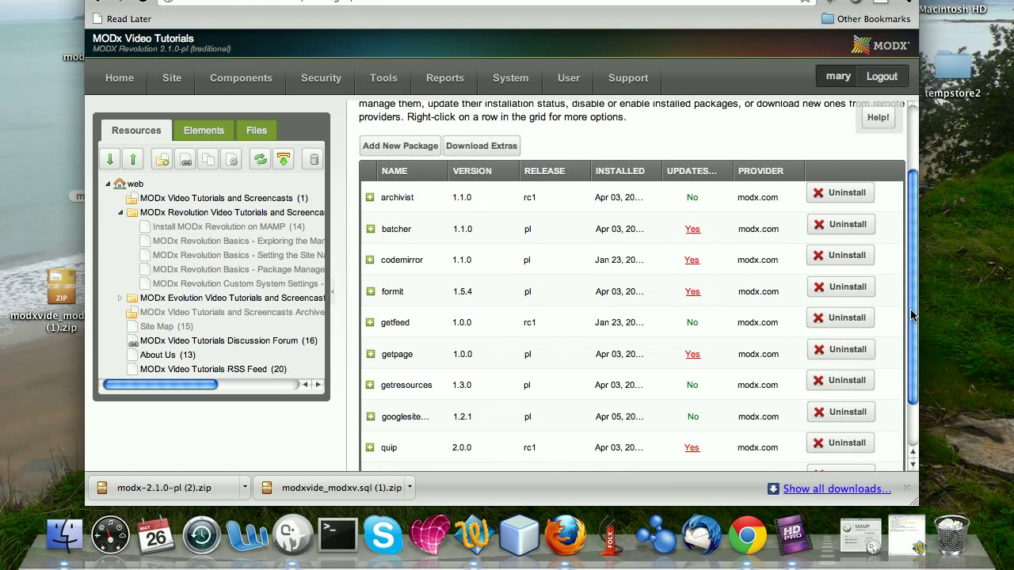
left_click_drag(912, 321, 914, 285)
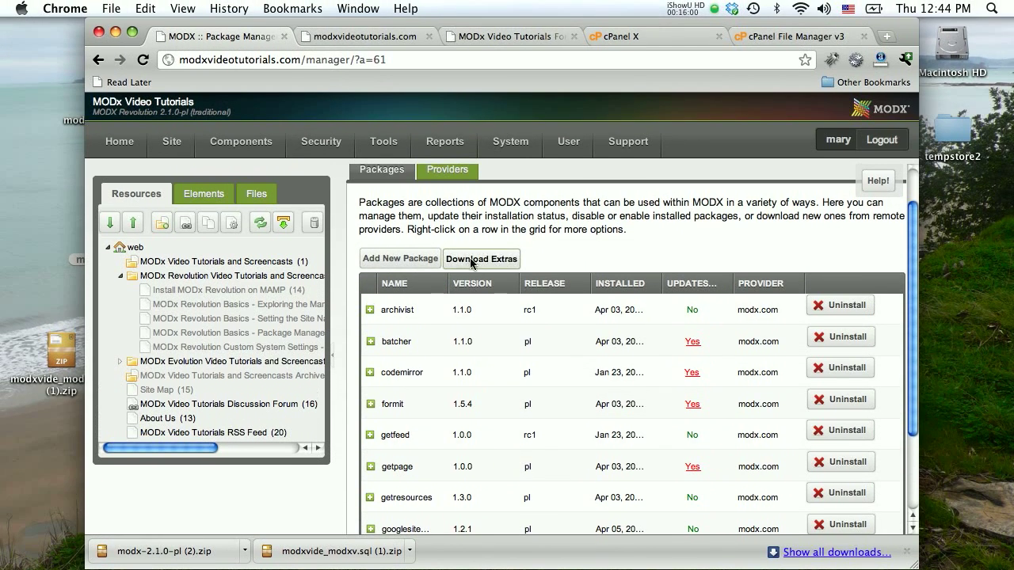
- Download the Wayfinder package from the most popular extras of the modx.com provider and finish the Package Retriever
left_click(470, 244)
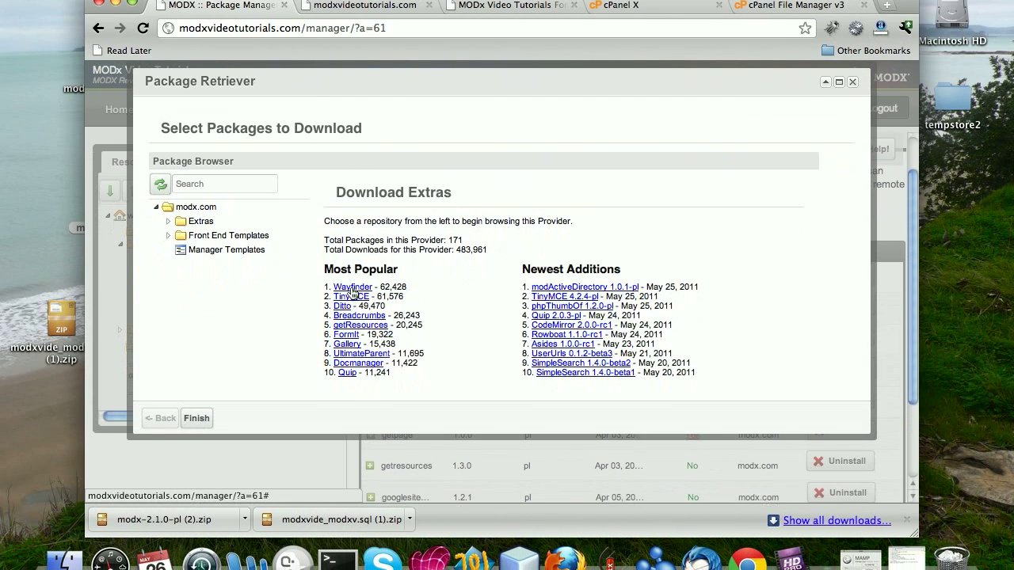
left_click(351, 295)
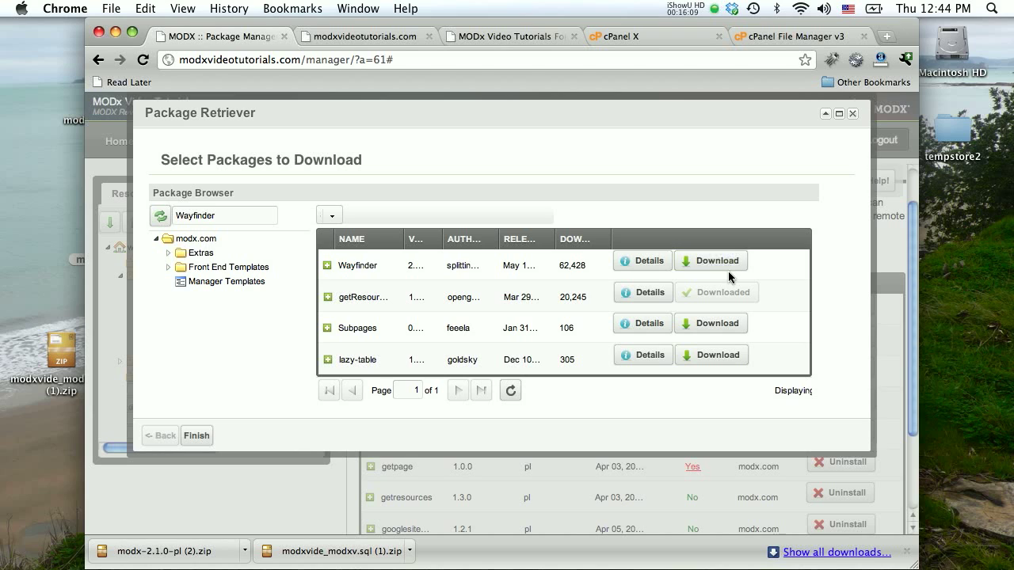
left_click(728, 265)
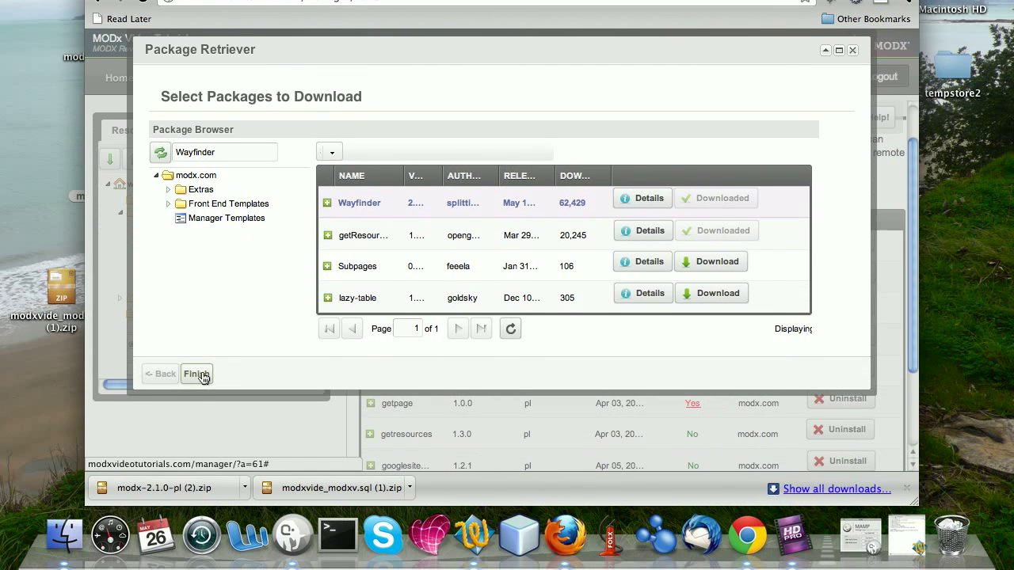
left_click(198, 374)
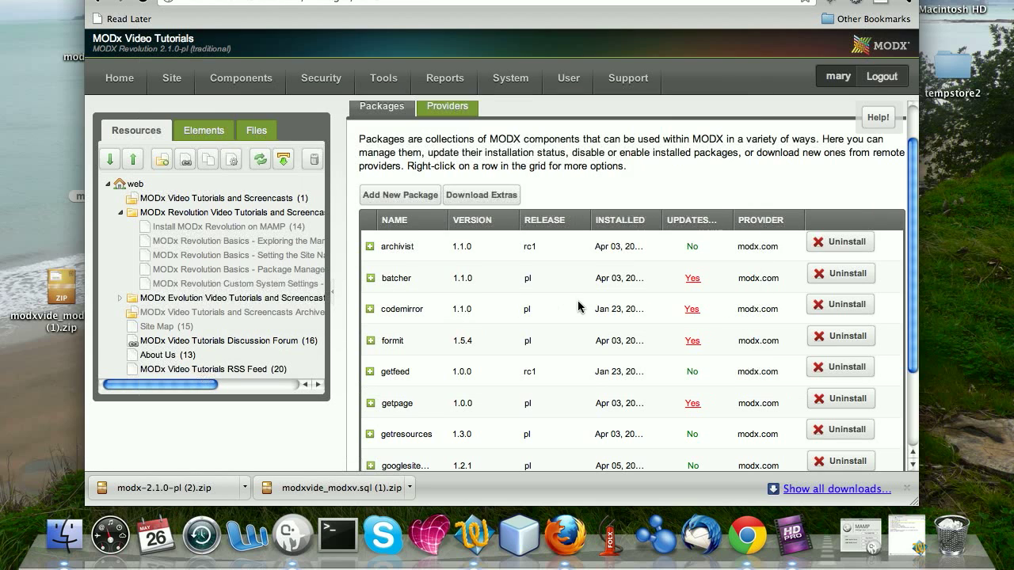
- Look for Wayfinder in the package list and check its download status again in the Package Retriever
scroll(577, 306, "down", 3)
scroll(577, 307, "up", 3)
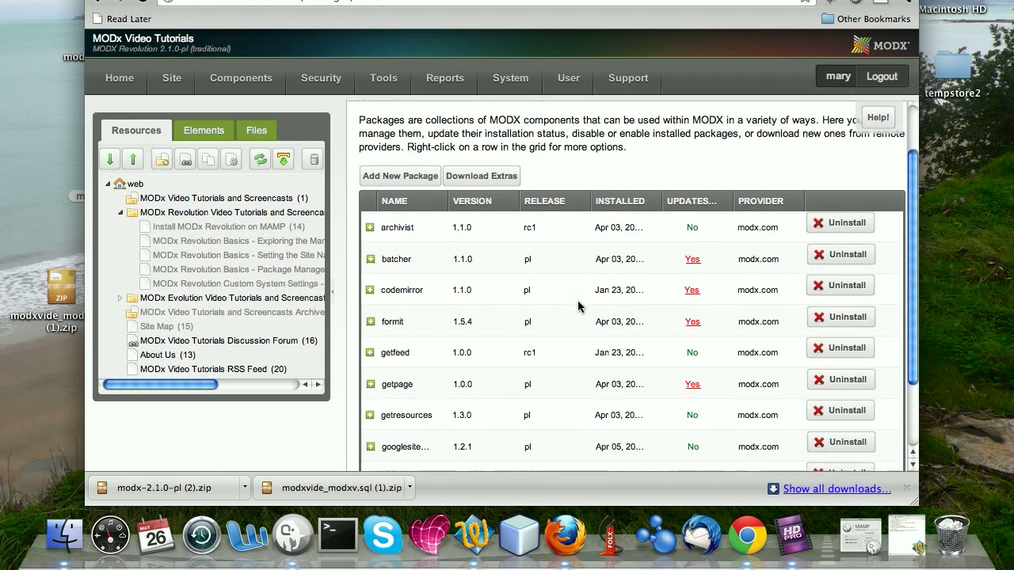
scroll(577, 306, "down", 3)
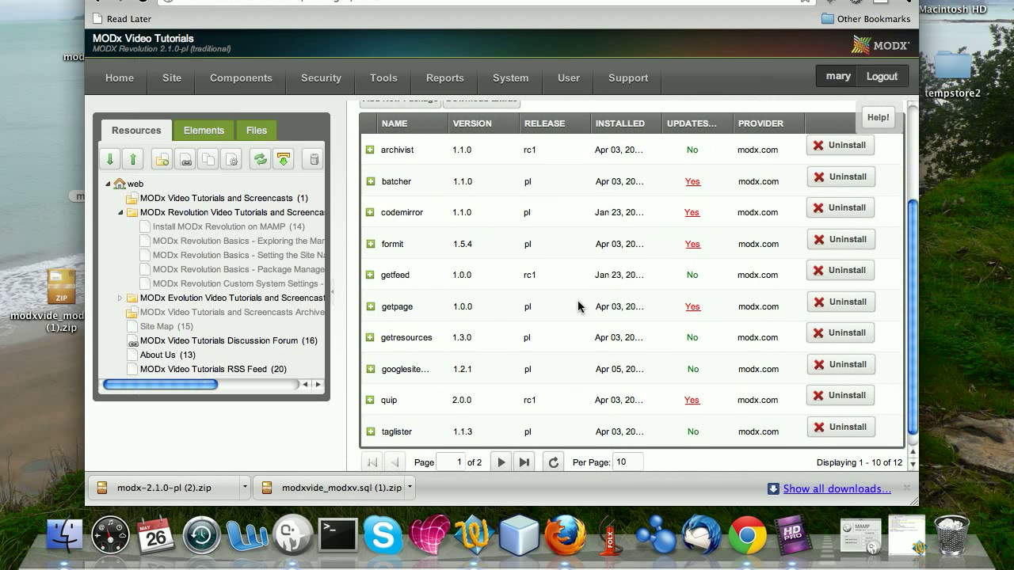
scroll(578, 306, "up", 4)
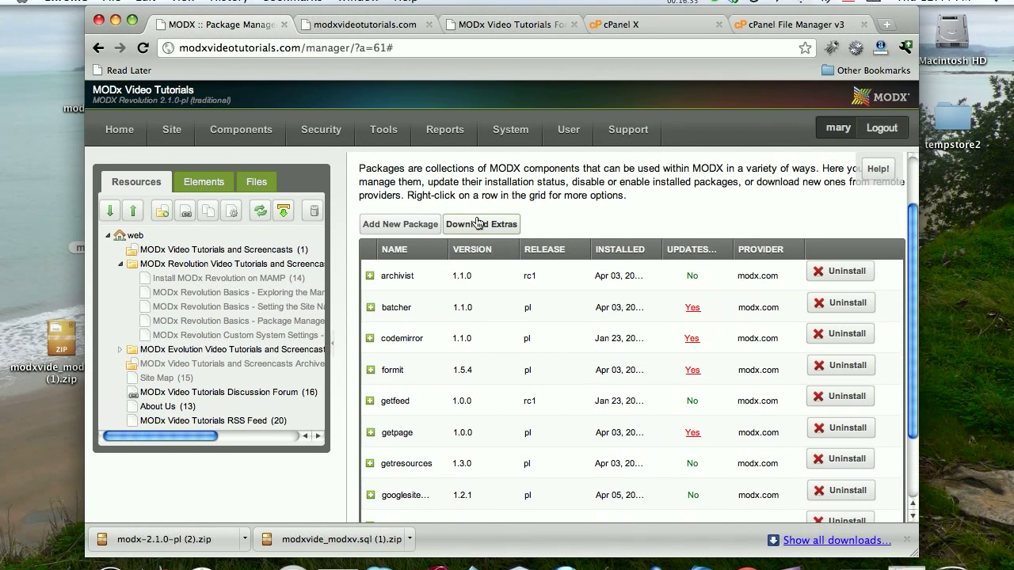
left_click(477, 224)
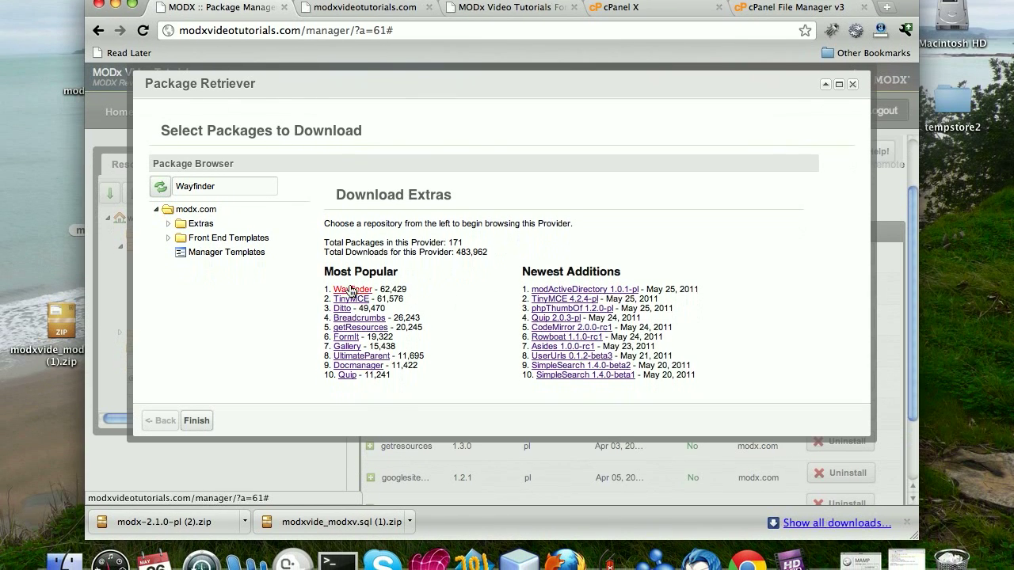
left_click(351, 290)
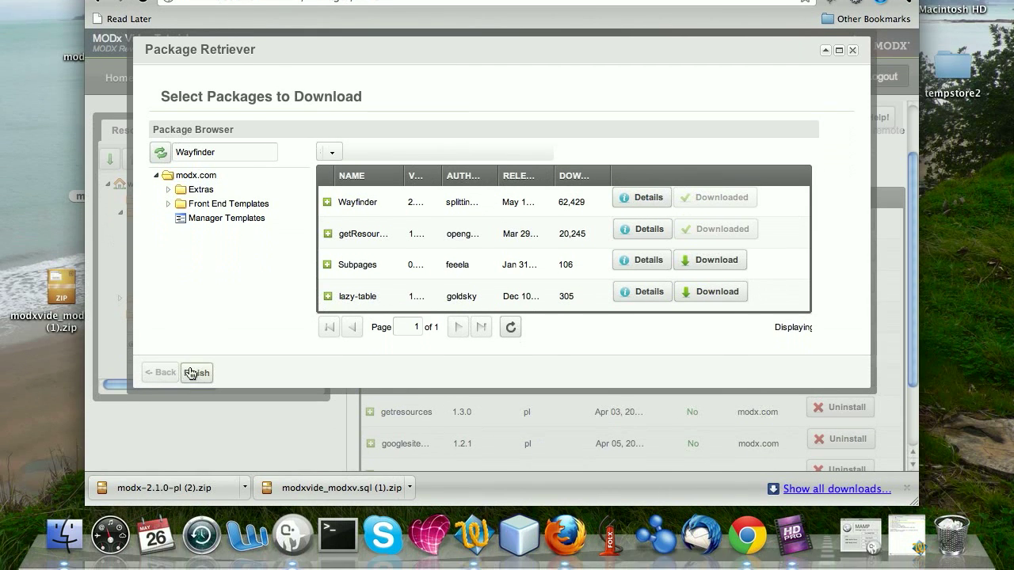
left_click(197, 435)
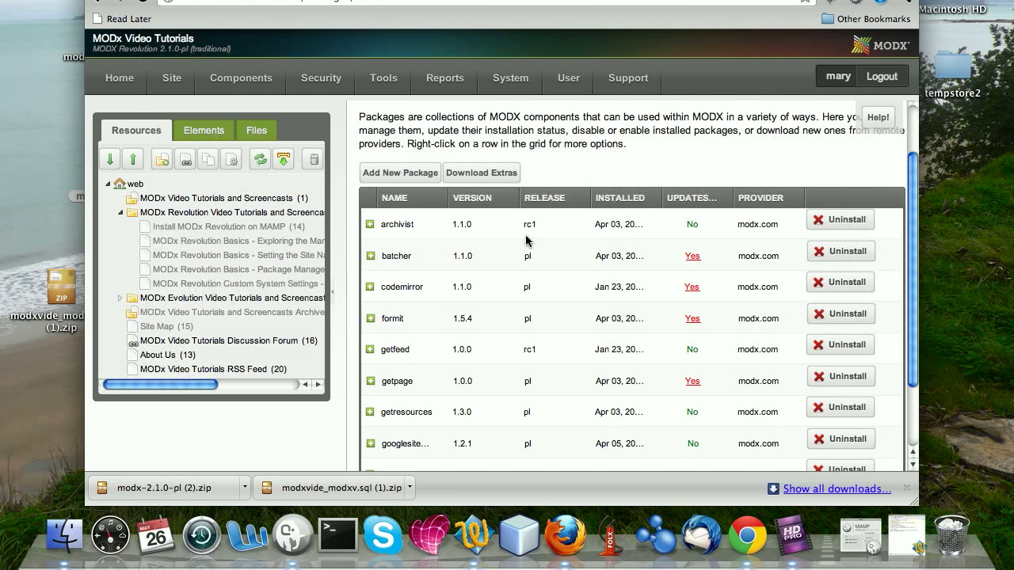
- Browse the site's files down to core/packages and check for the Wayfinder package folders and transport files
mouse_move(190, 67)
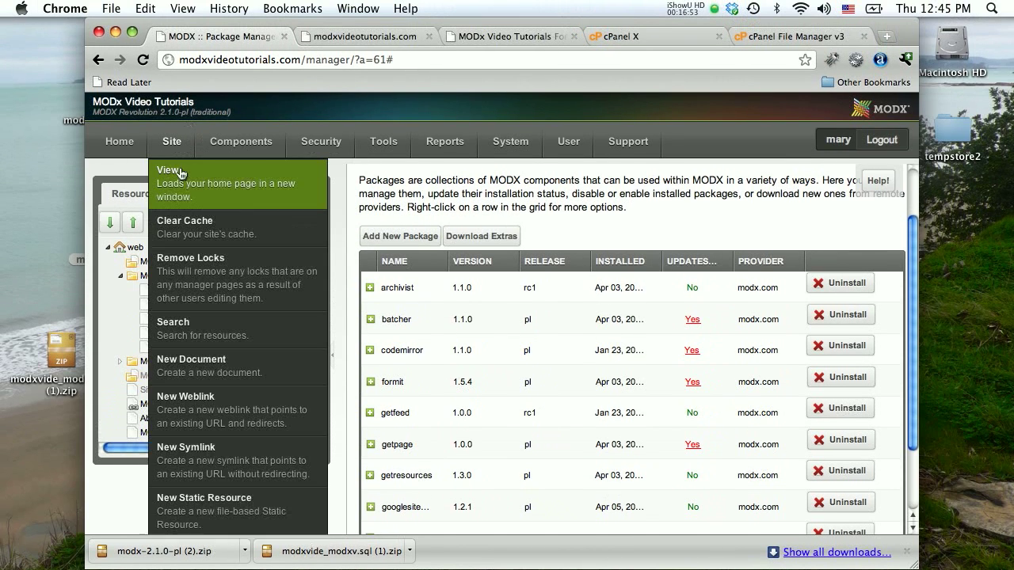
left_click(256, 195)
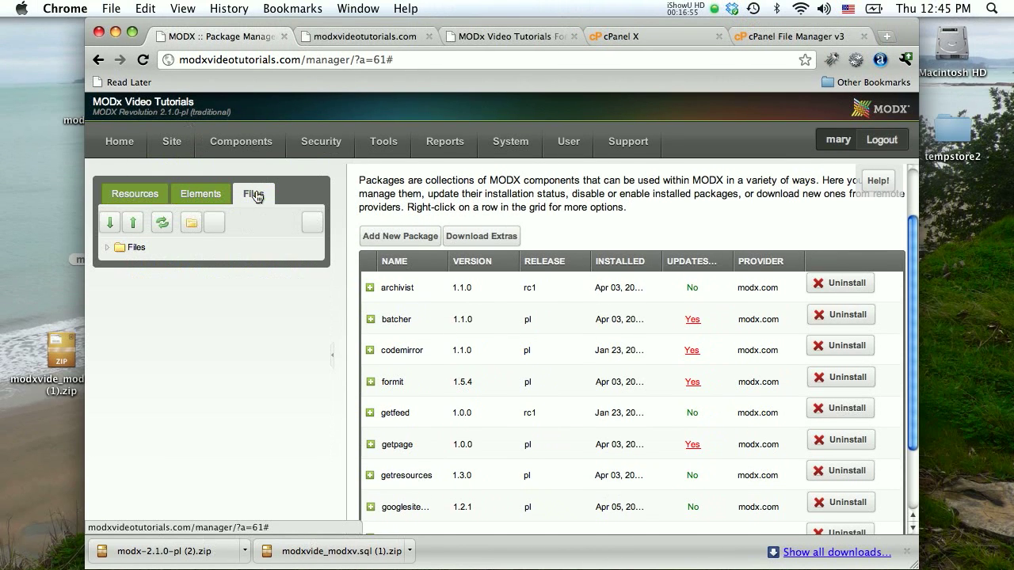
left_click(123, 250)
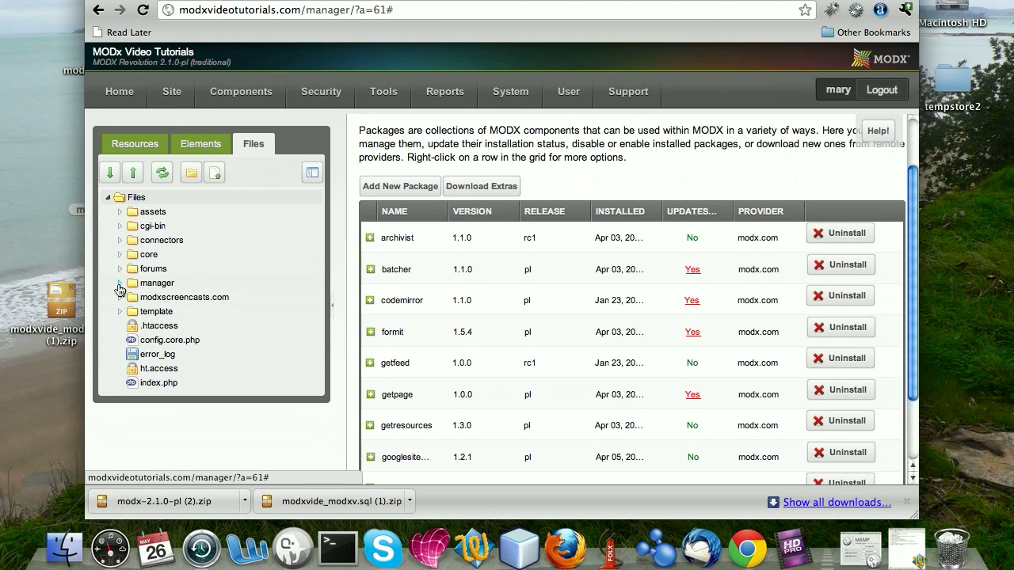
left_click(119, 285)
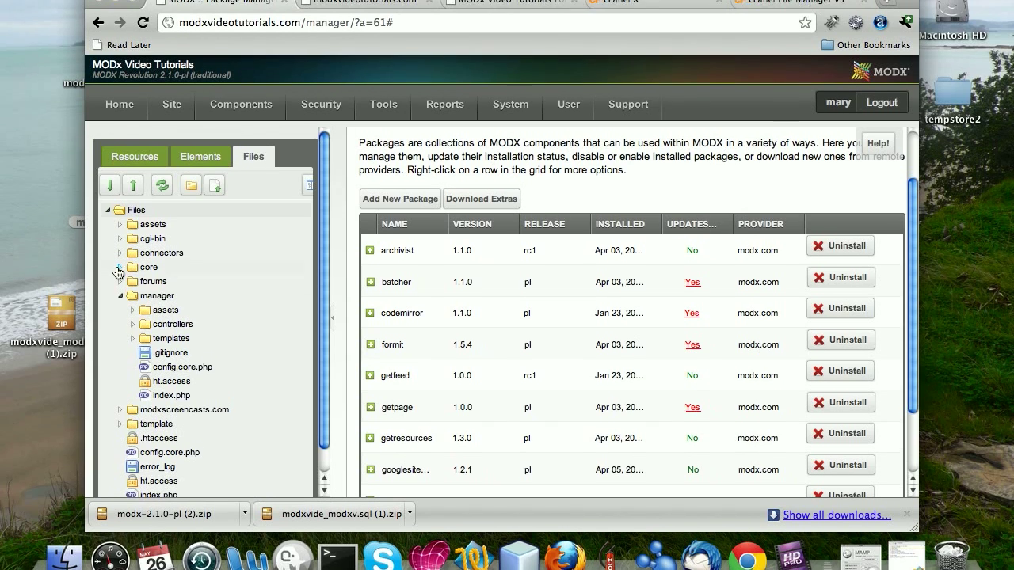
left_click(120, 256)
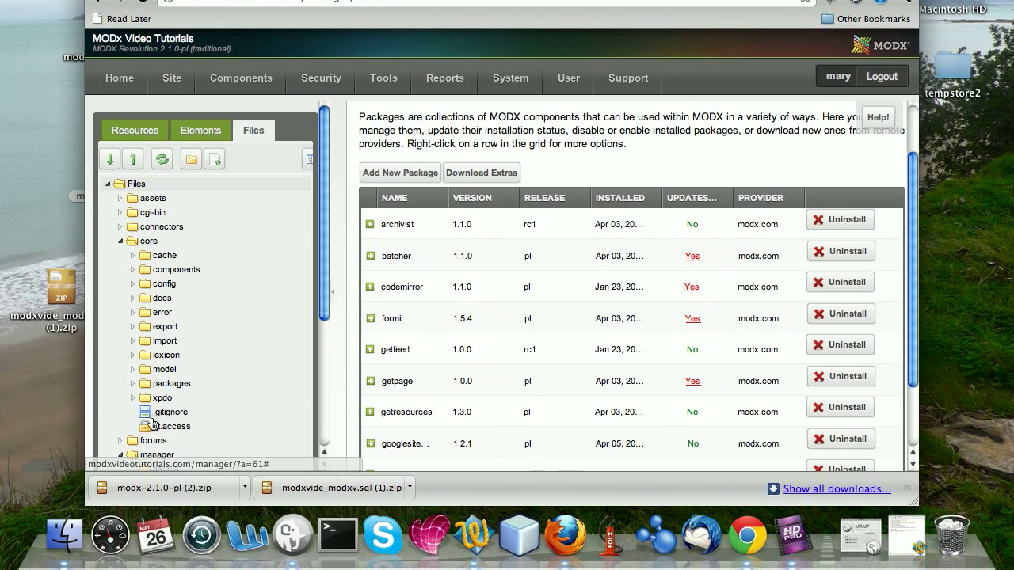
left_click(133, 384)
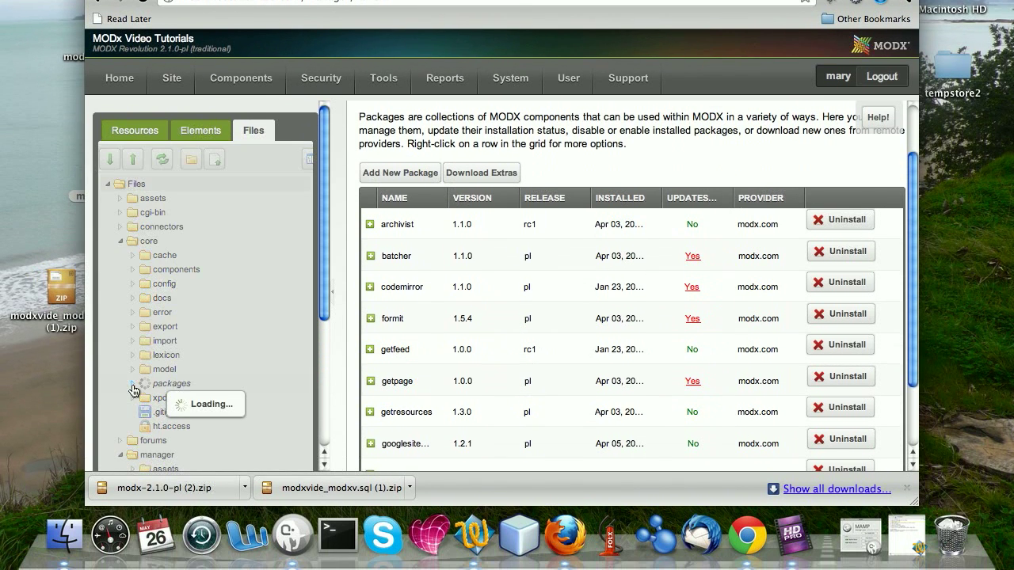
scroll(199, 389, "down", 3)
scroll(198, 389, "down", 4)
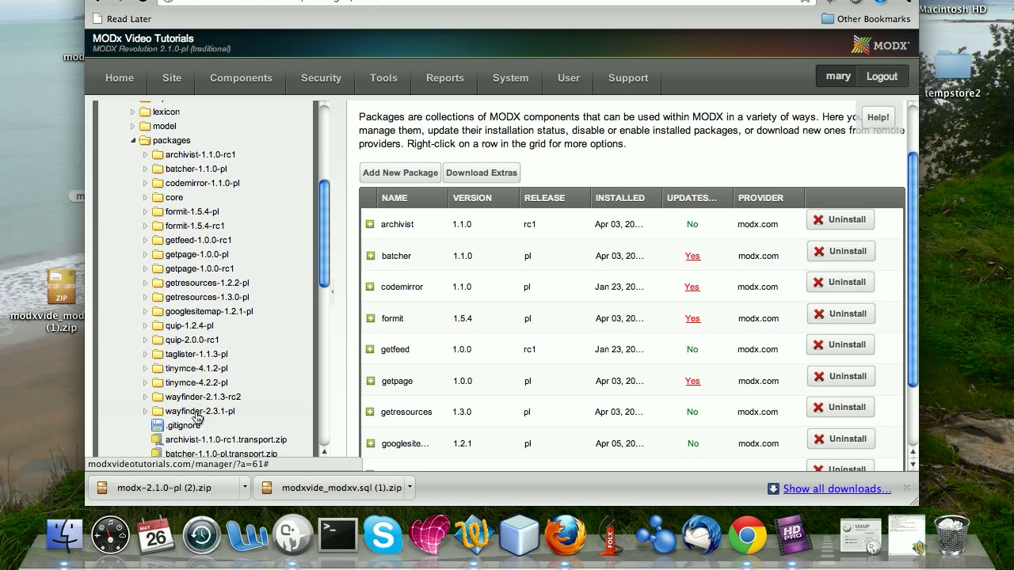
scroll(198, 417, "down", 7)
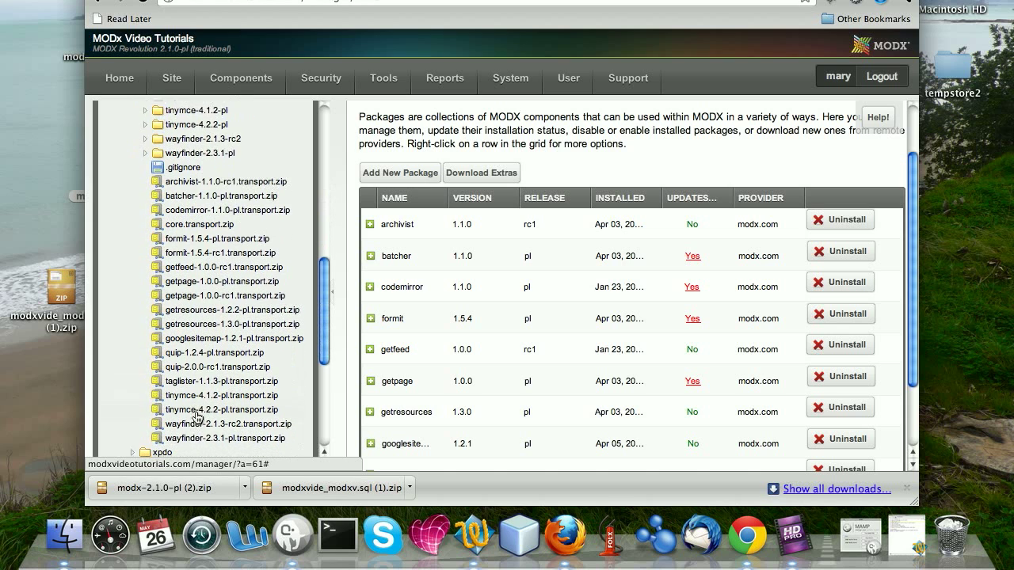
- Reload Package Management and go to page 2 of the package list
mouse_move(384, 79)
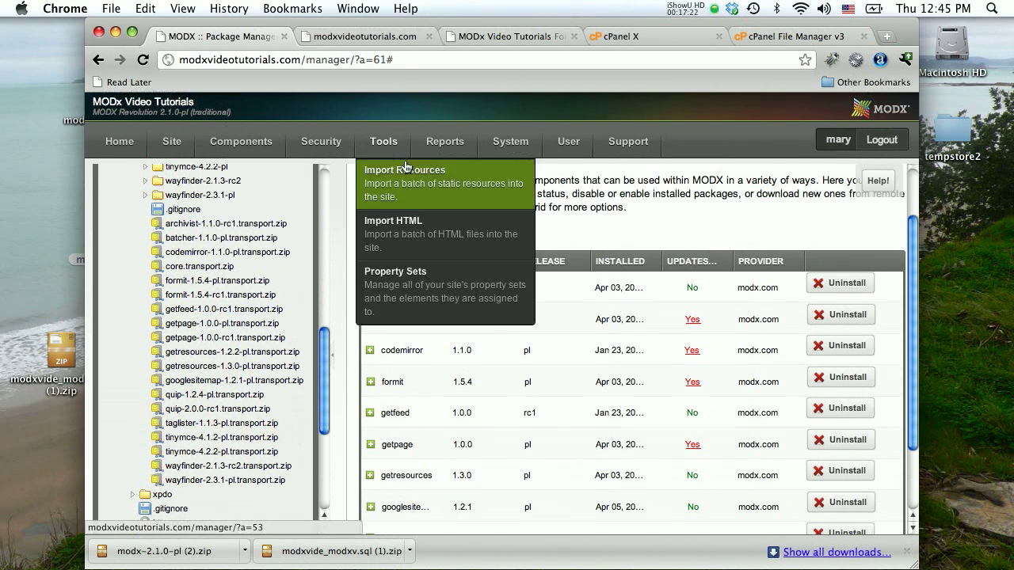
mouse_move(494, 151)
left_click(494, 180)
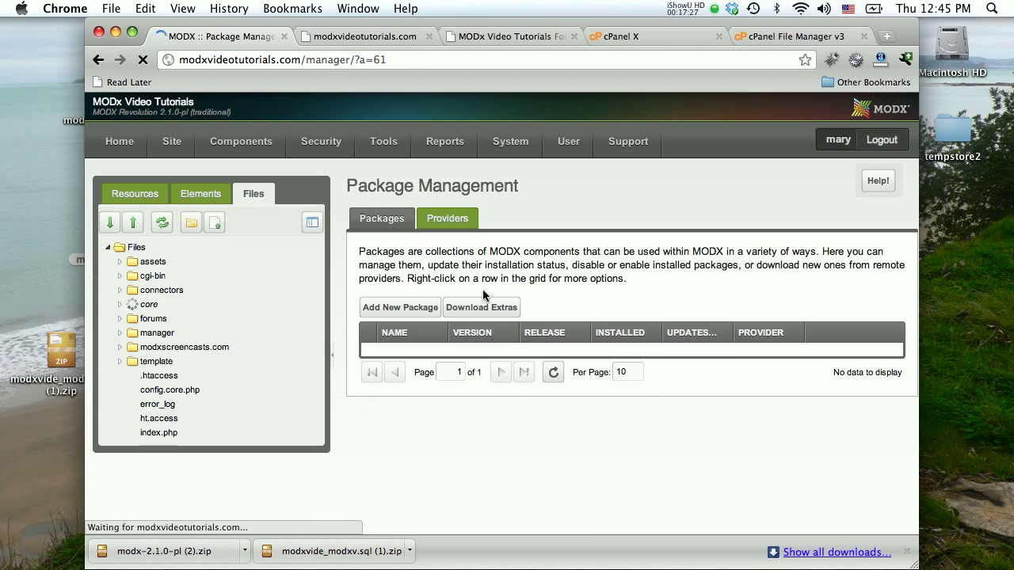
scroll(482, 295, "down", 4)
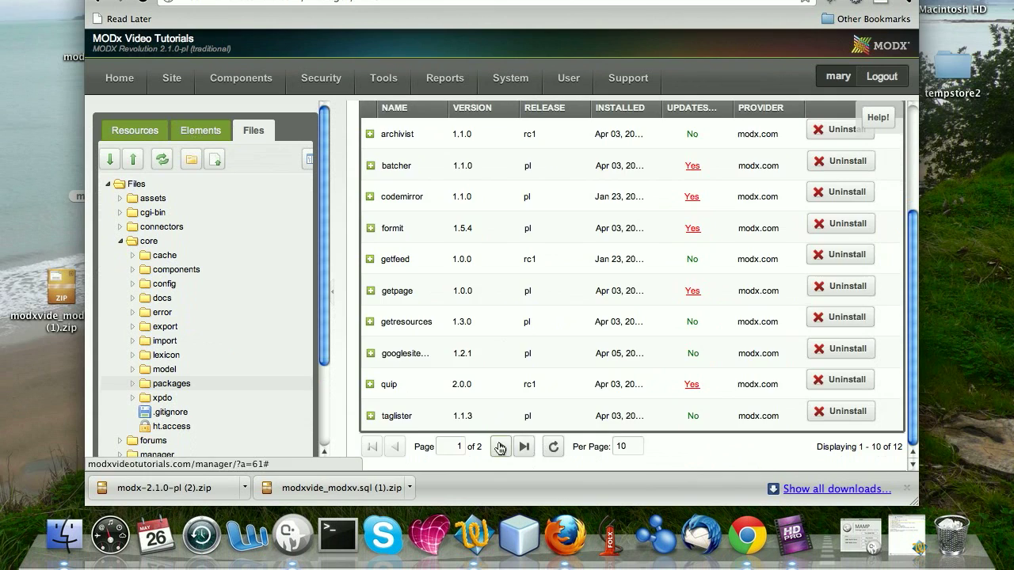
left_click(501, 449)
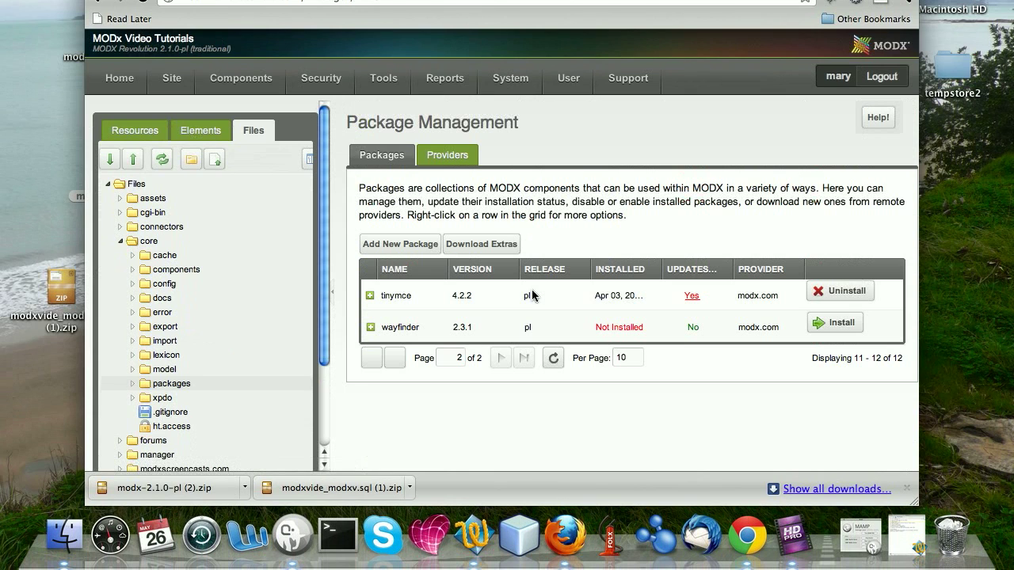
- Install the wayfinder 2.3.1 package, agreeing to its license and continuing past the readme and changelog, and close the console
left_click(831, 322)
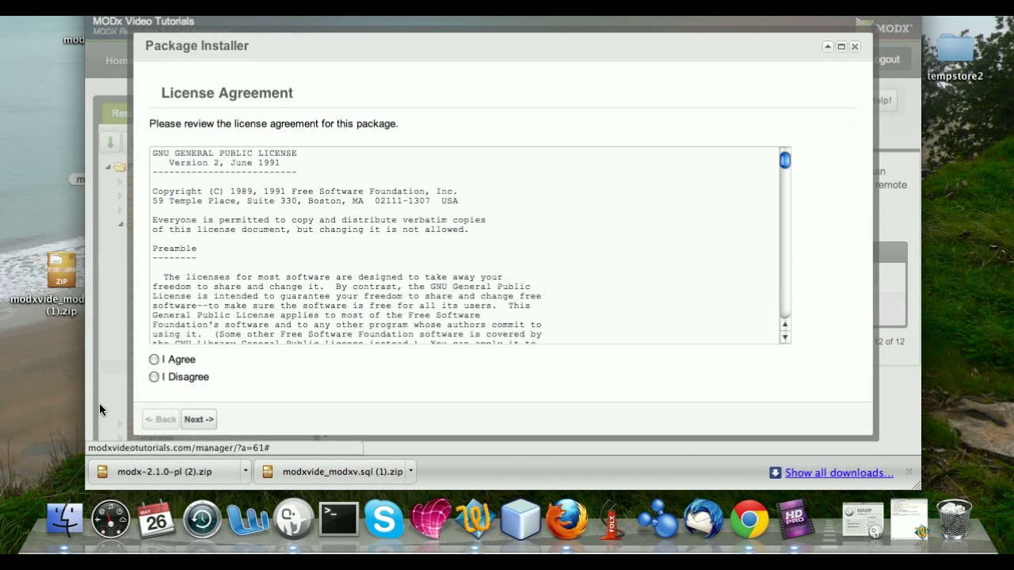
left_click(195, 419)
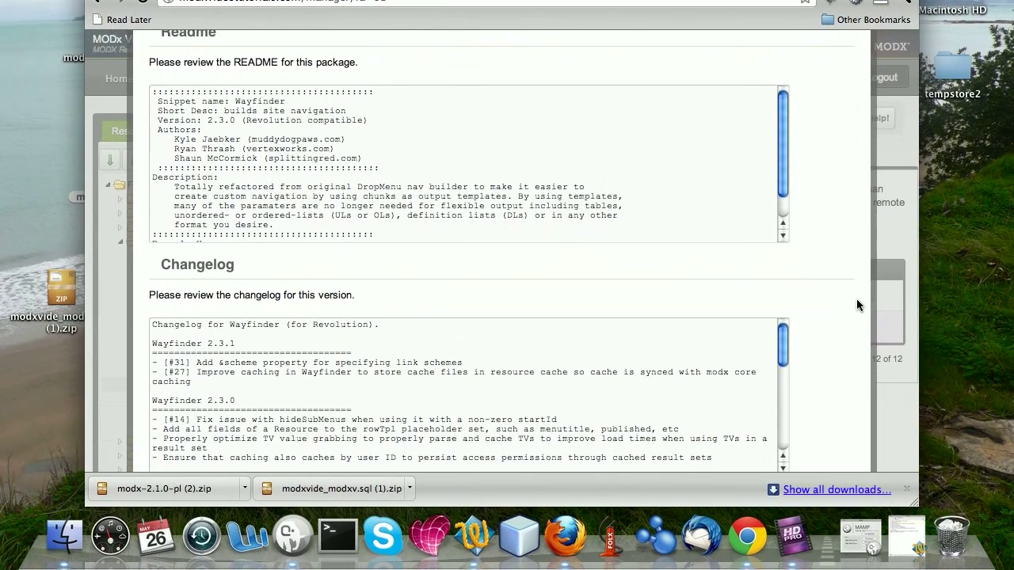
key("super+minus")
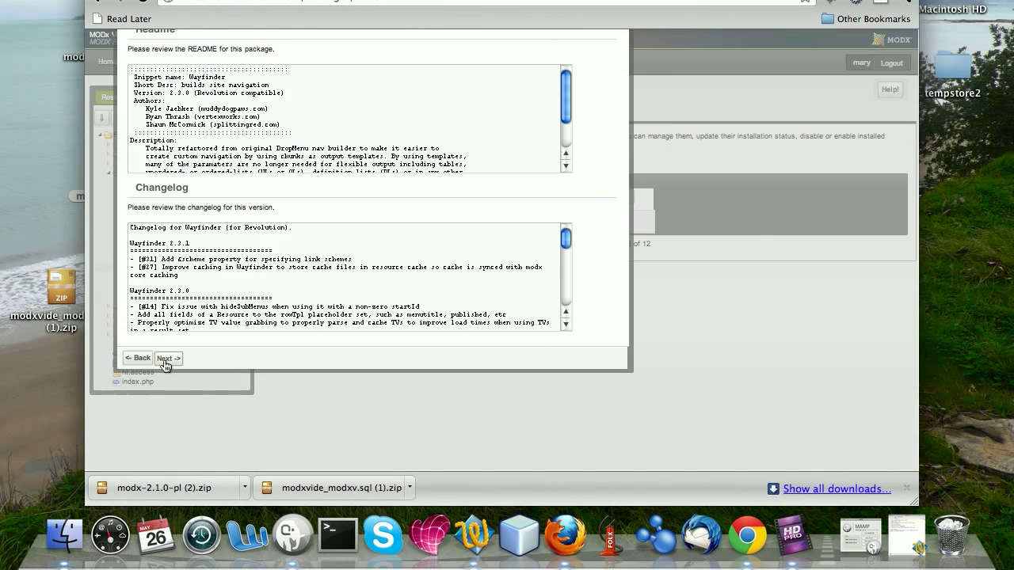
left_click(165, 359)
left_click(296, 300)
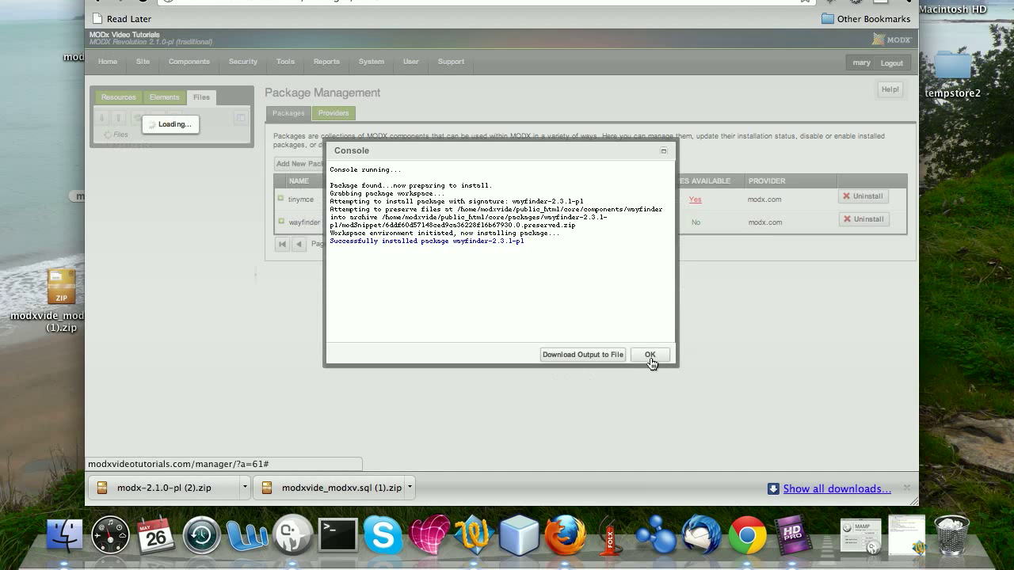
left_click(651, 356)
key("super+plus")
key("super+plus")
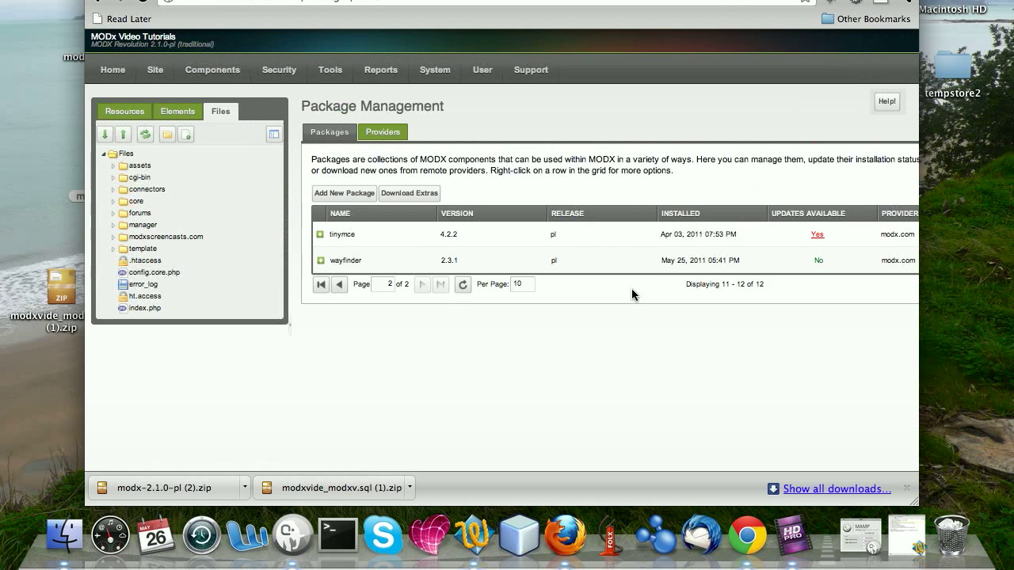
- View the site's home page in a new window to check it with the updated Wayfinder
mouse_move(250, 74)
mouse_move(172, 135)
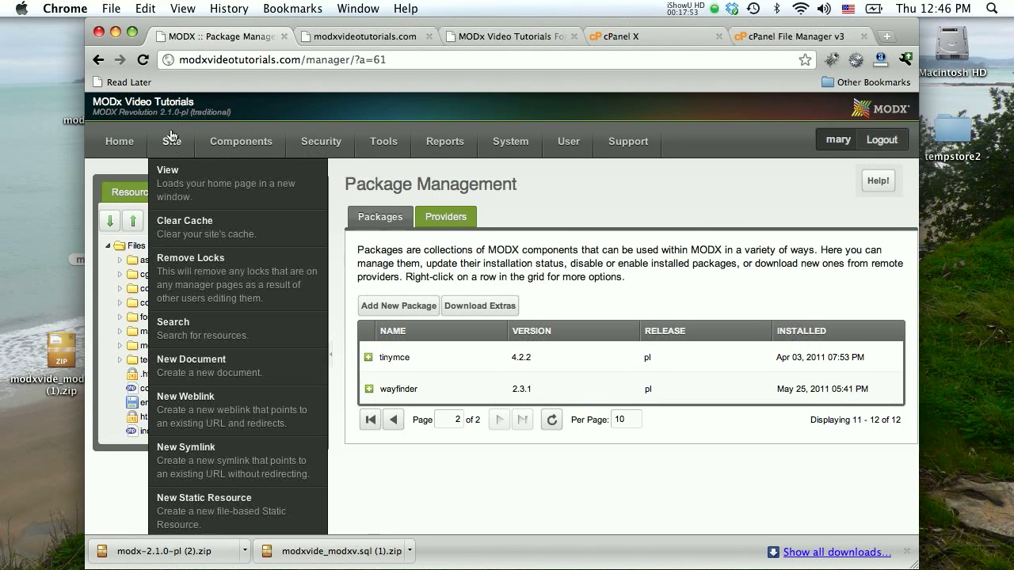
left_click(170, 170)
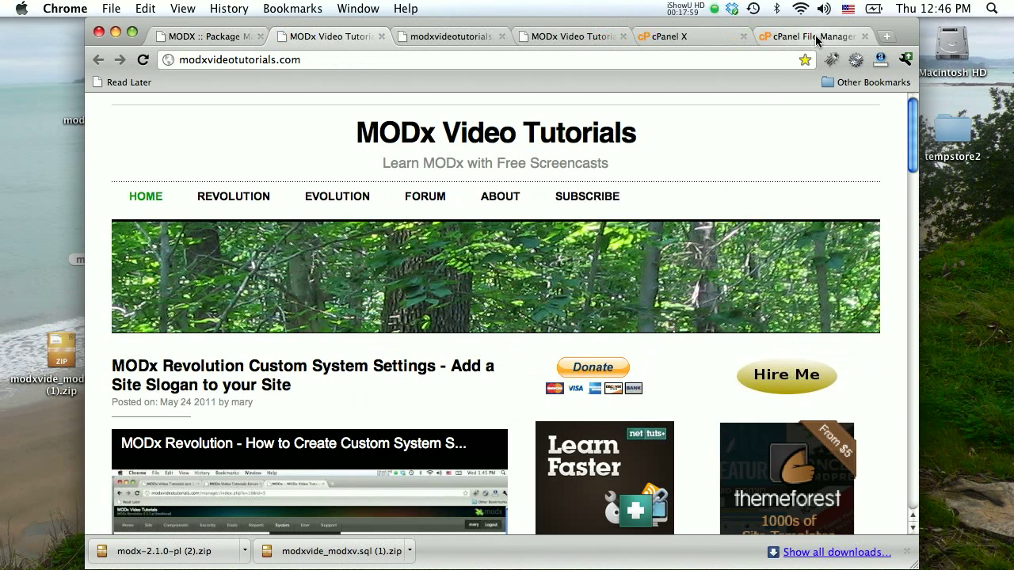
- Close the tab with the old Wayfinder fatal error and look through the restored home page's content
left_click(463, 36)
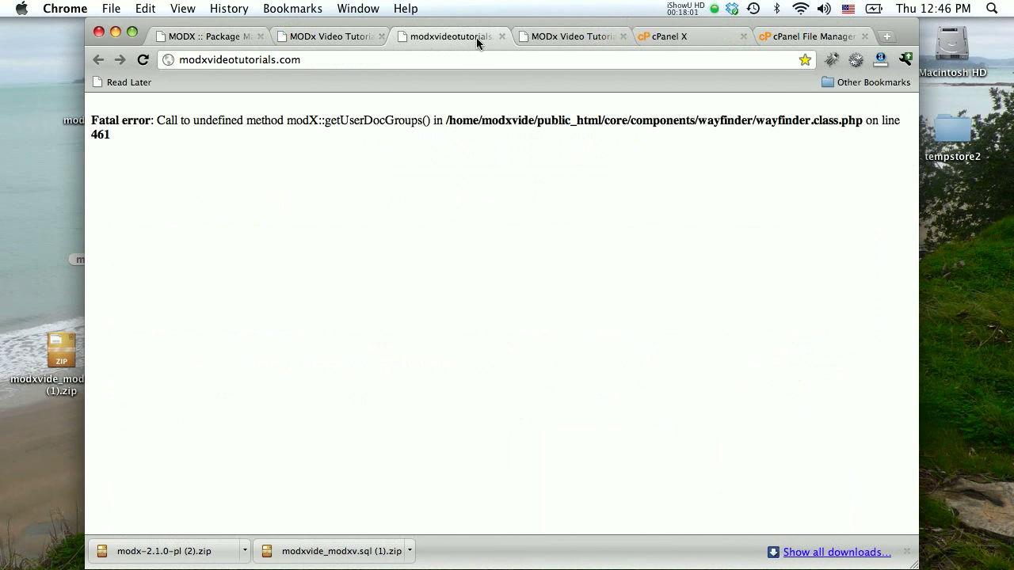
left_click(500, 36)
left_click(322, 37)
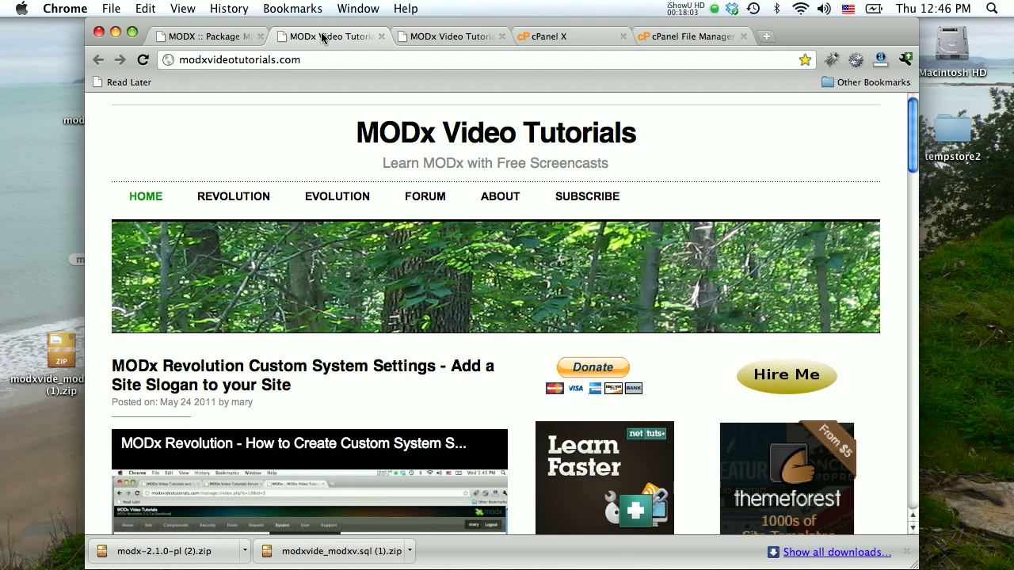
scroll(335, 243, "down", 6)
scroll(334, 243, "down", 7)
scroll(333, 244, "up", 2)
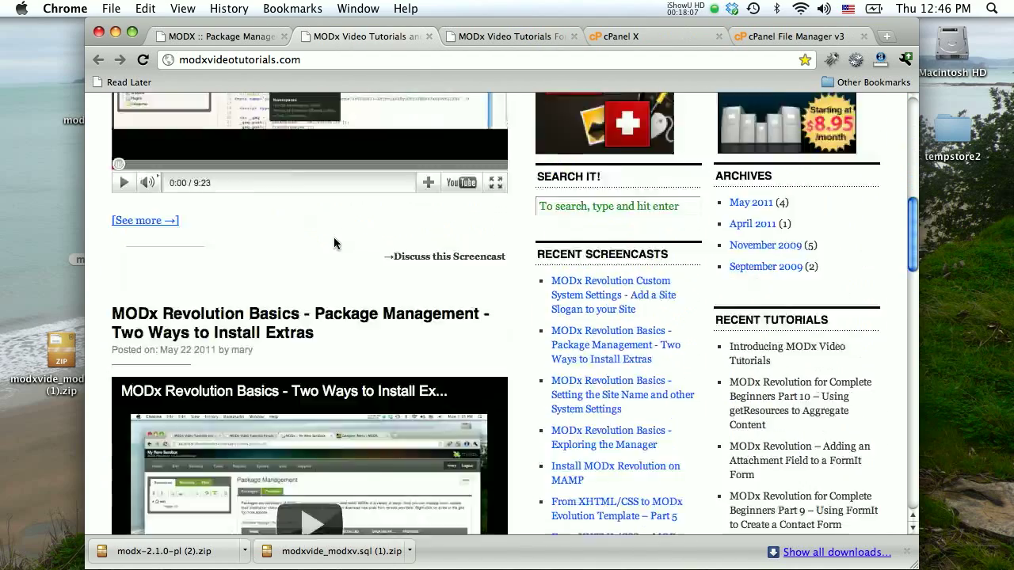
scroll(333, 237, "up", 10)
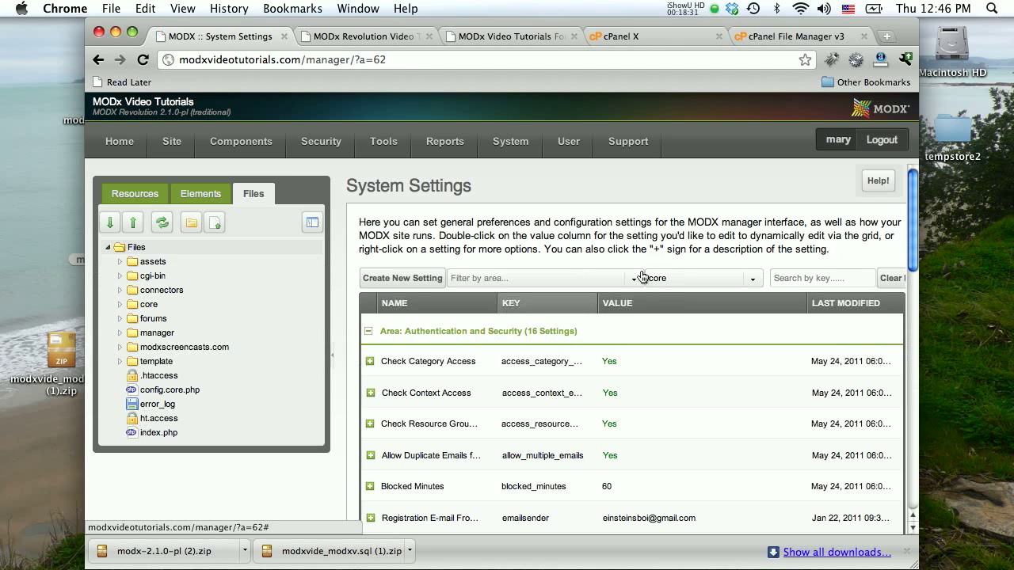
- Filter the system settings to the Friendly URL area and set Use Friendly URLs to Yes
left_click(636, 281)
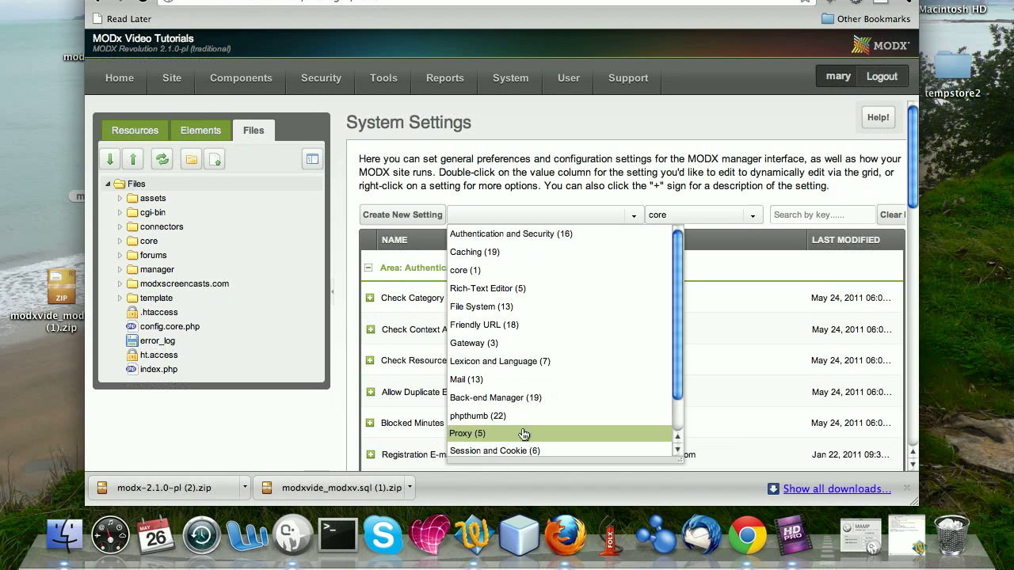
left_click(496, 324)
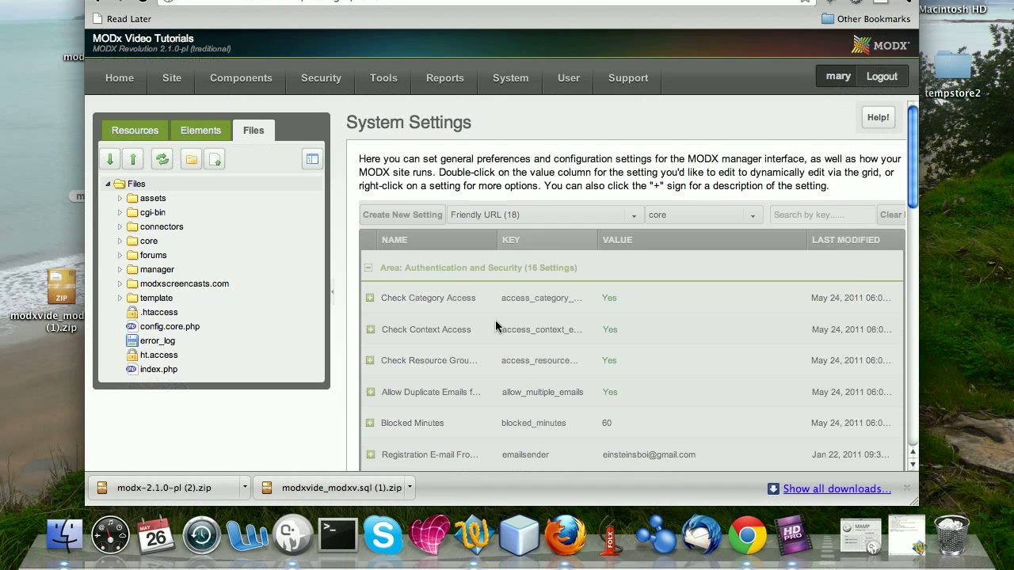
left_click_drag(909, 286, 909, 422)
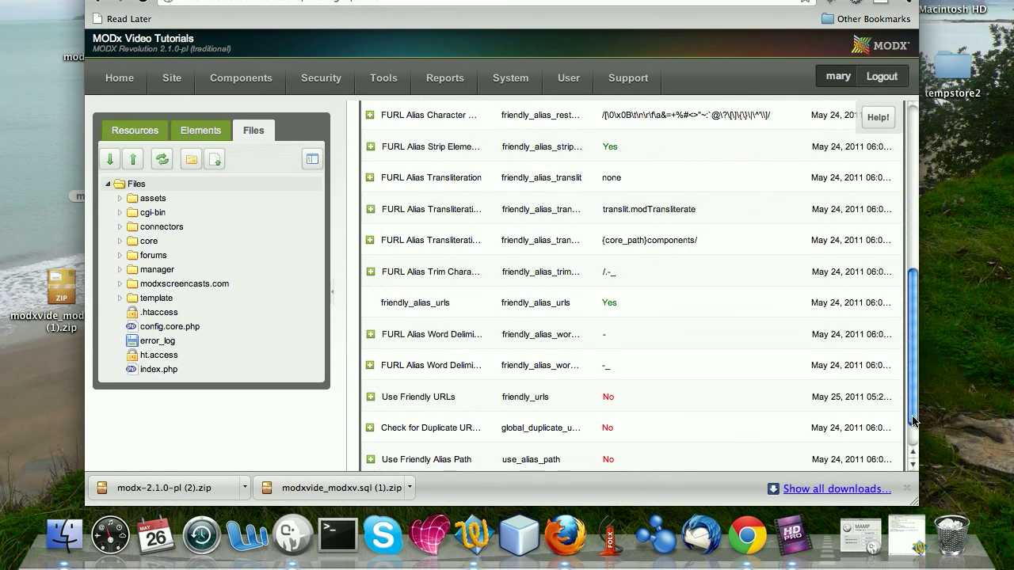
double_click(608, 396)
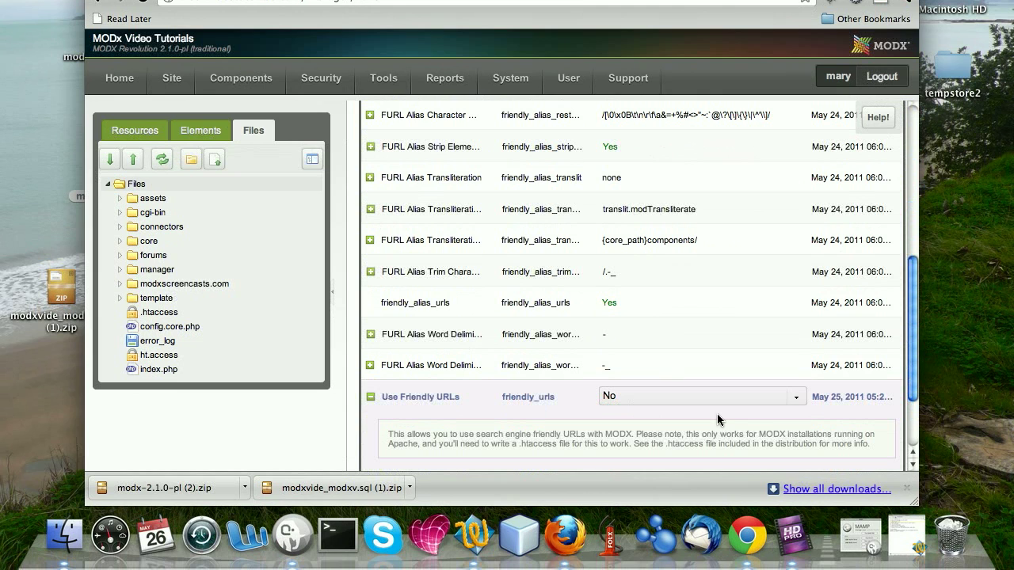
left_click(795, 398)
left_click(705, 423)
left_click(752, 365)
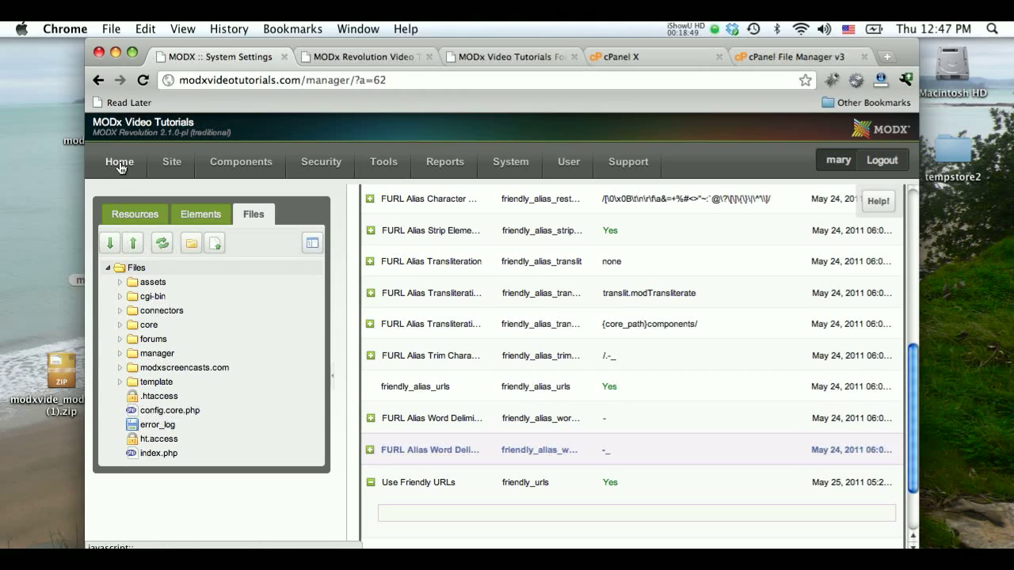
- Clear the site's cache and close the console
mouse_move(171, 163)
left_click(182, 242)
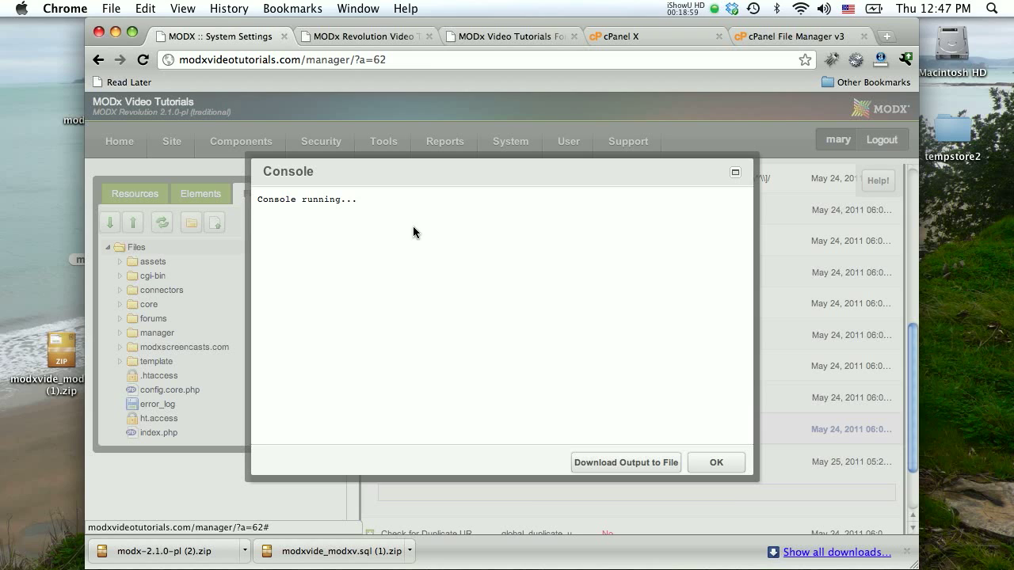
left_click_drag(409, 172, 409, 116)
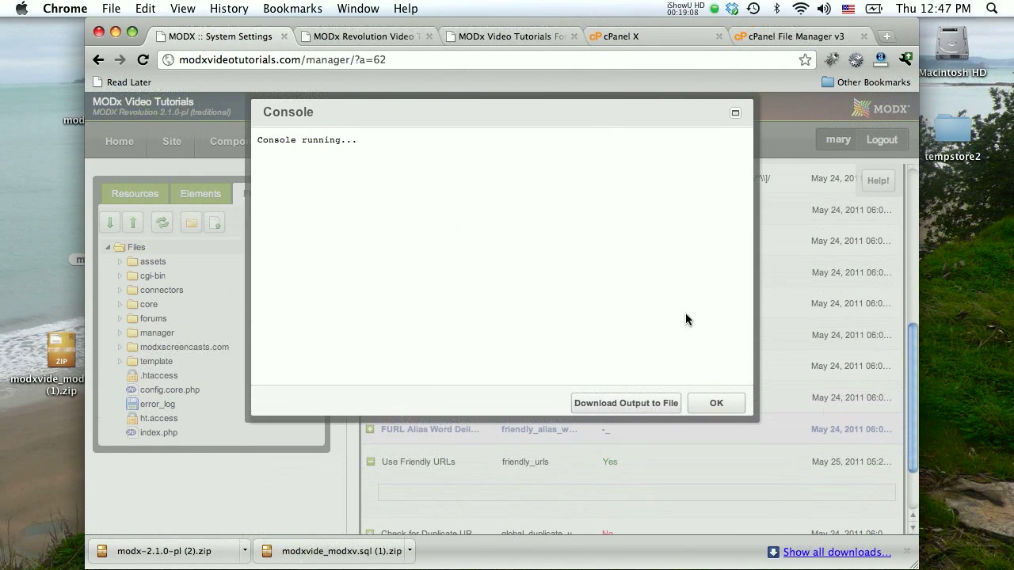
left_click(716, 404)
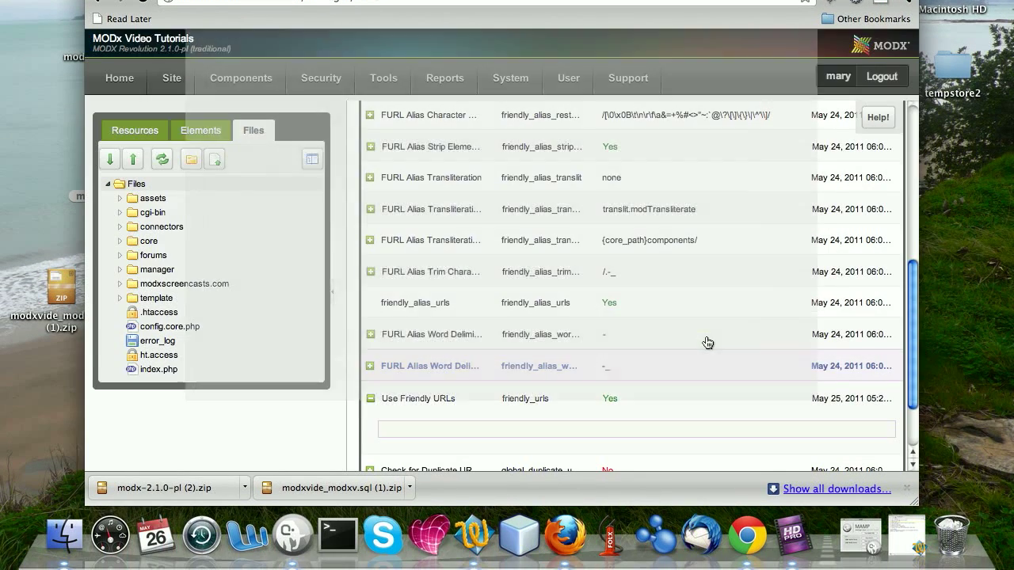
- View the site in a new window and open the Revolution page and its Custom System Settings article to check the friendly URLs
mouse_move(232, 143)
mouse_move(172, 142)
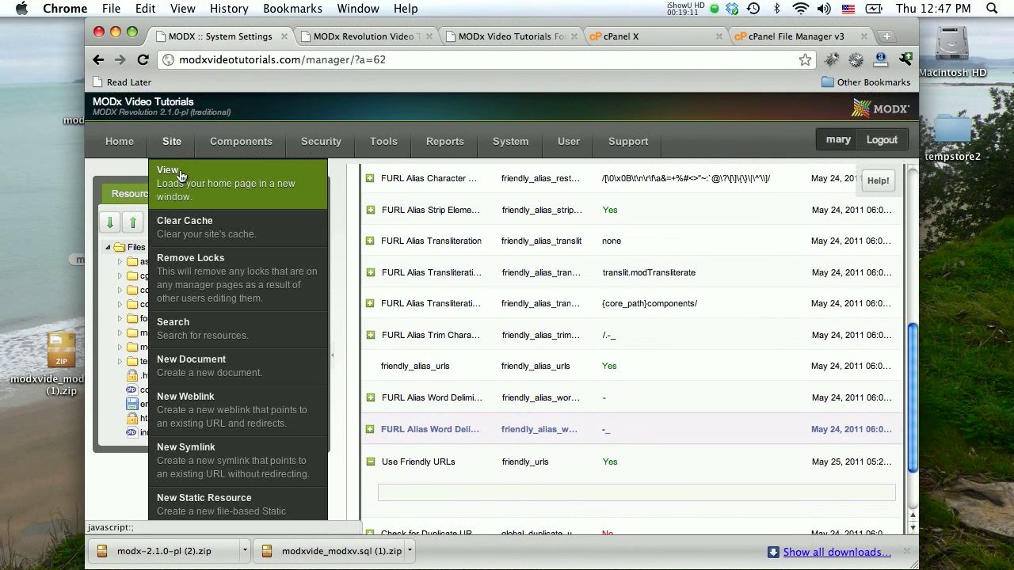
left_click(180, 170)
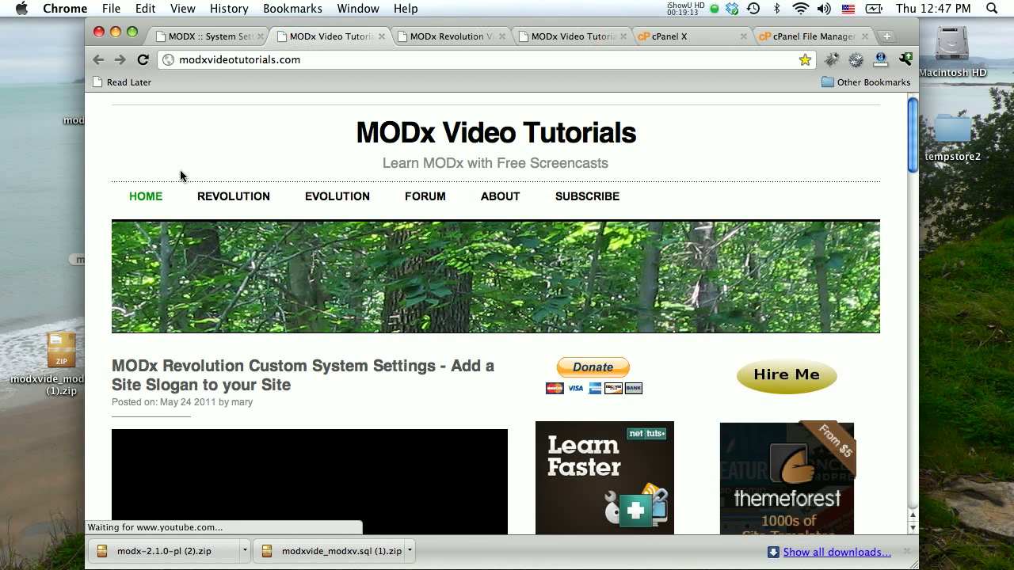
left_click(216, 197)
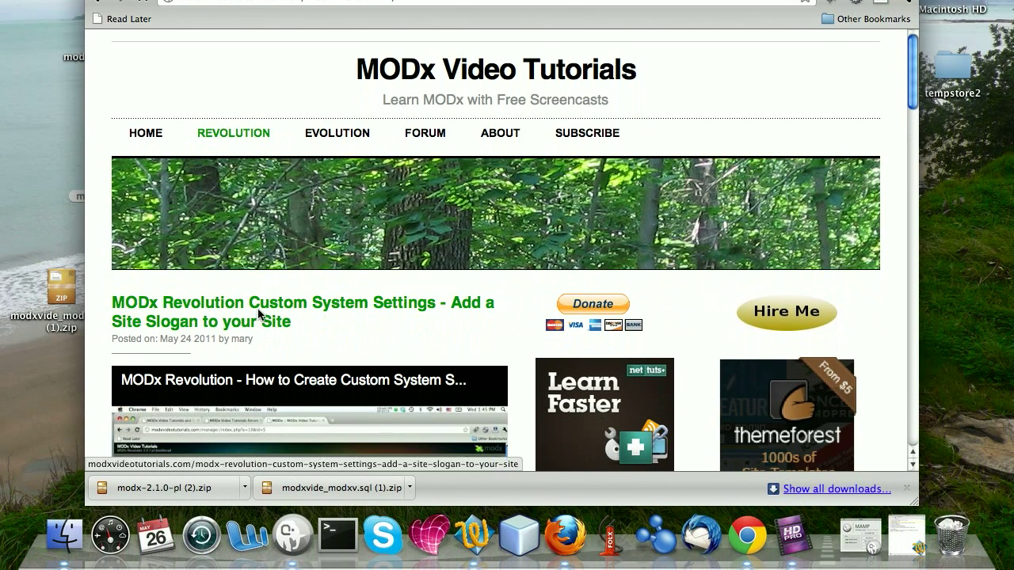
left_click(258, 314)
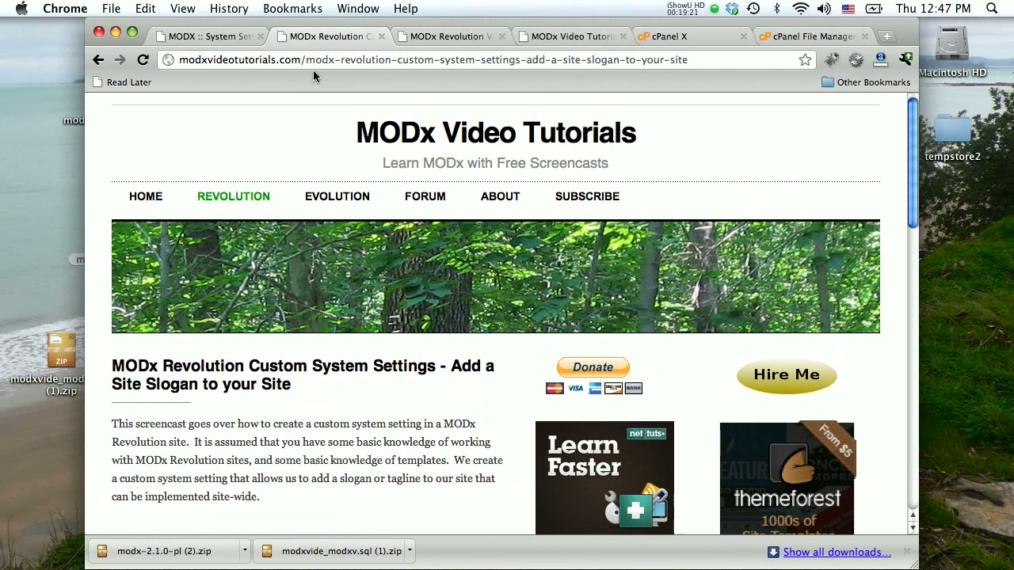
- Return to the manager, open Package Management and check the batcher package for an update, dismissing the message
left_click(204, 37)
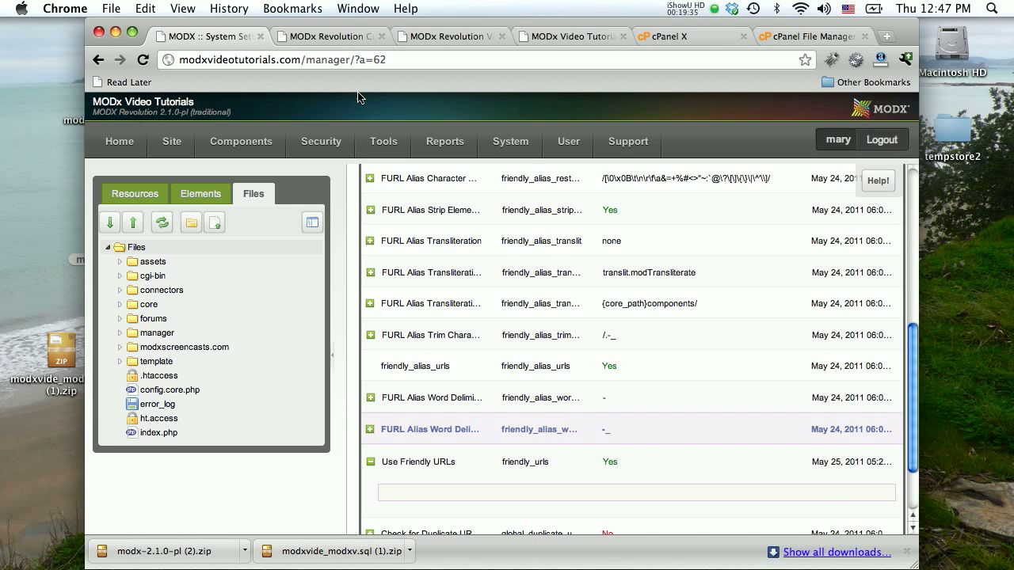
mouse_move(426, 148)
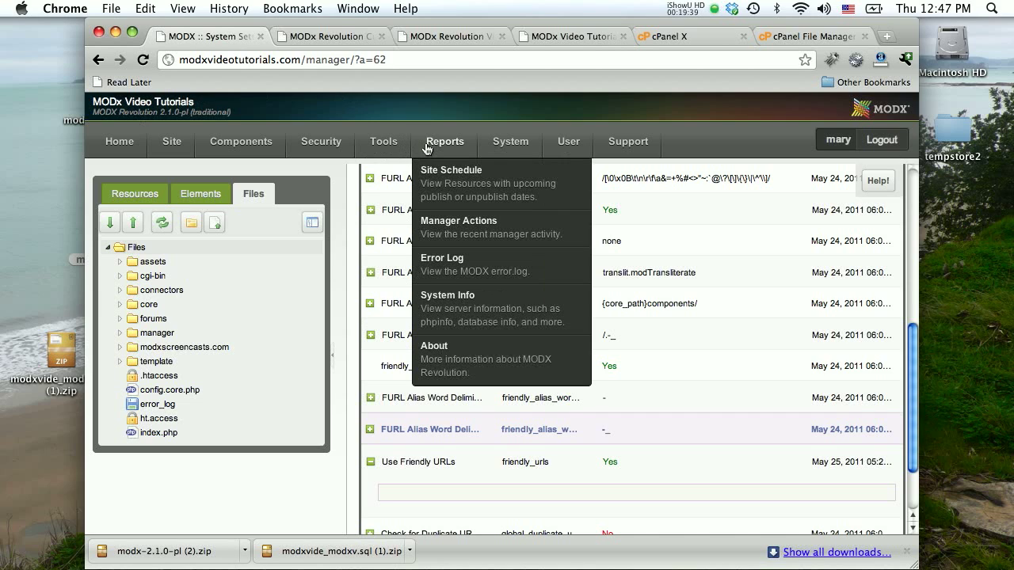
mouse_move(484, 149)
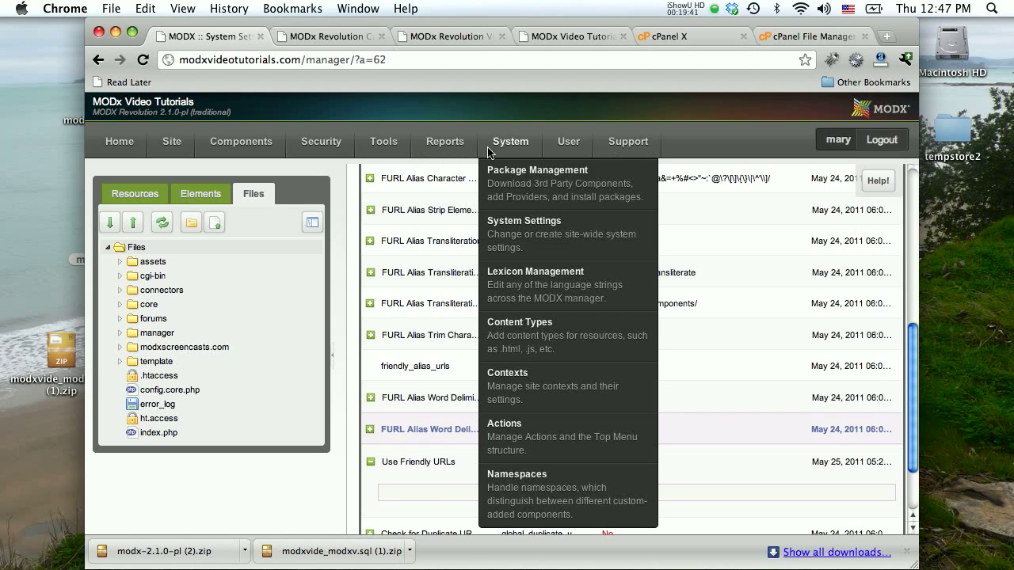
left_click(493, 174)
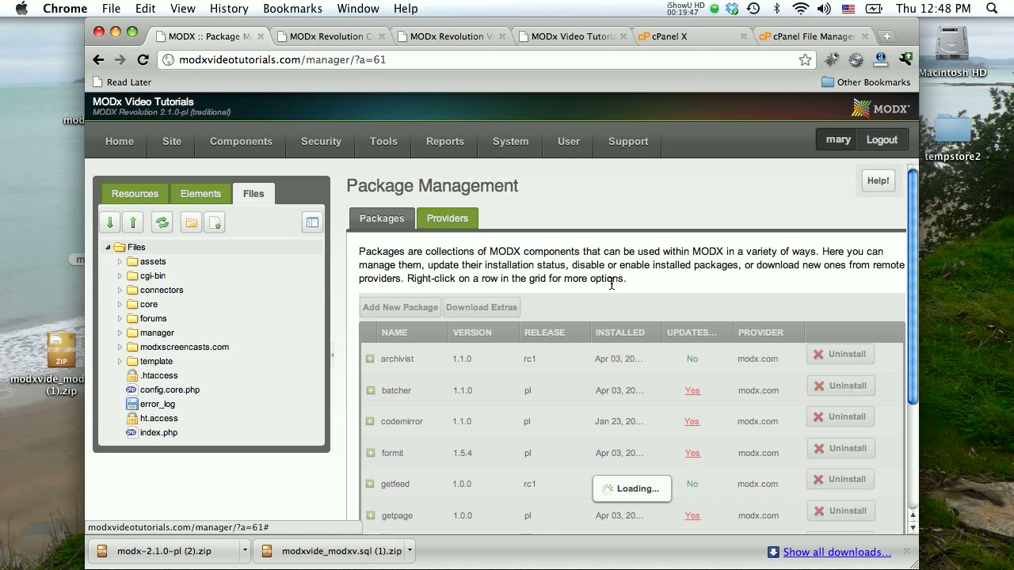
scroll(634, 289, "down", 3)
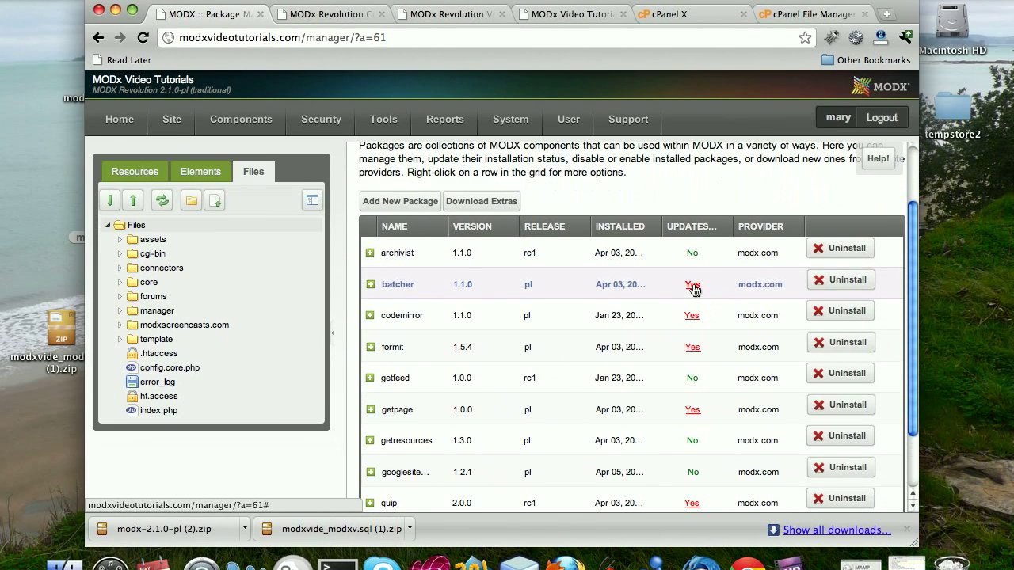
left_click(693, 287)
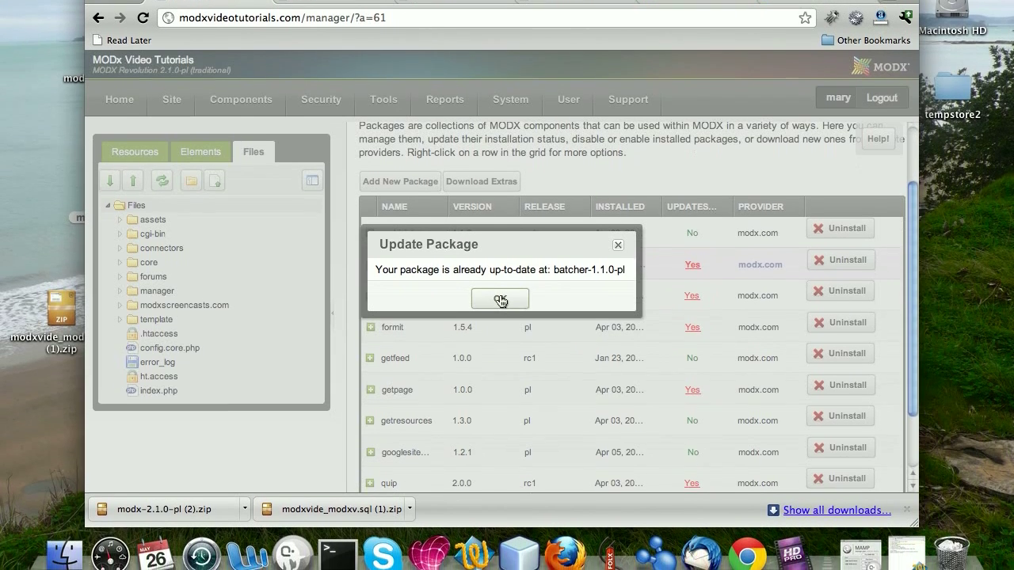
left_click(501, 299)
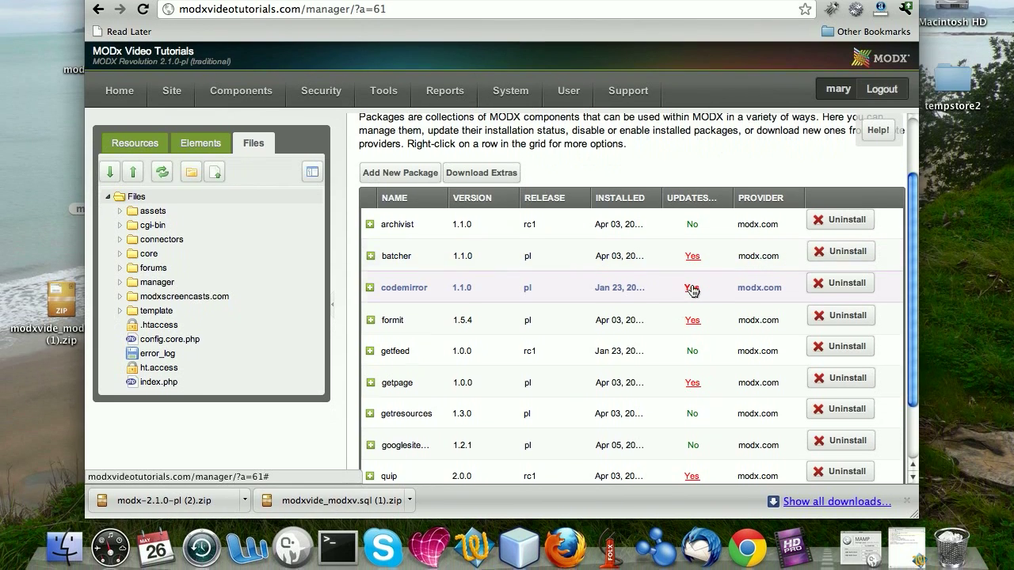
- Check which update is offered for the codemirror package, cancel it, and look over the package list for other available updates
left_click(692, 288)
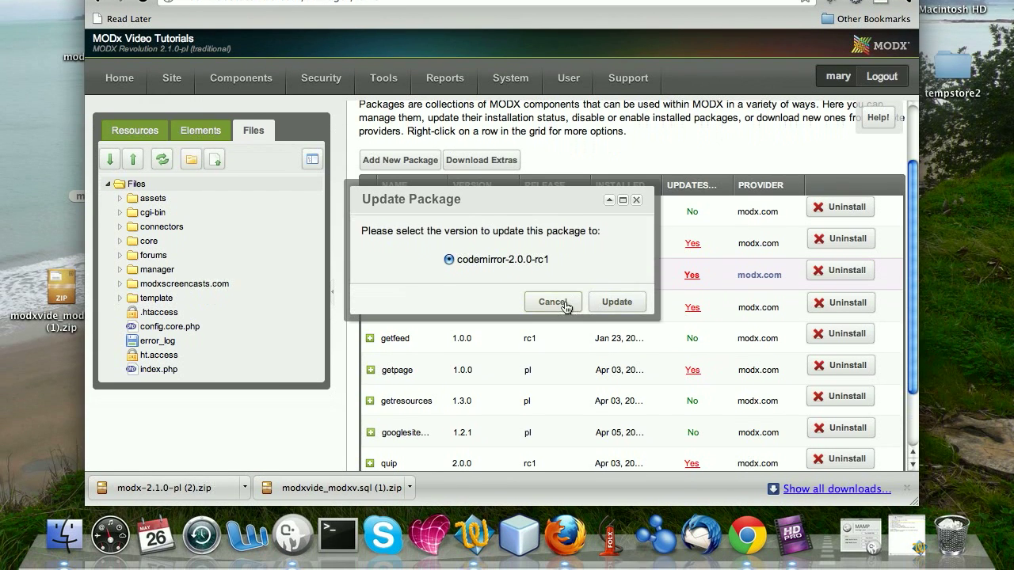
left_click(564, 315)
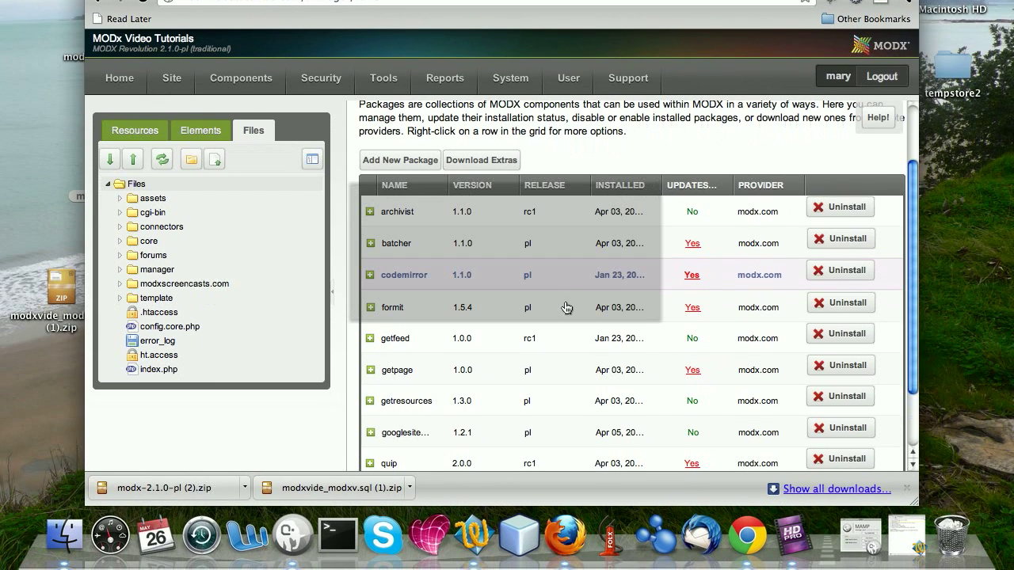
scroll(734, 329, "down", 3)
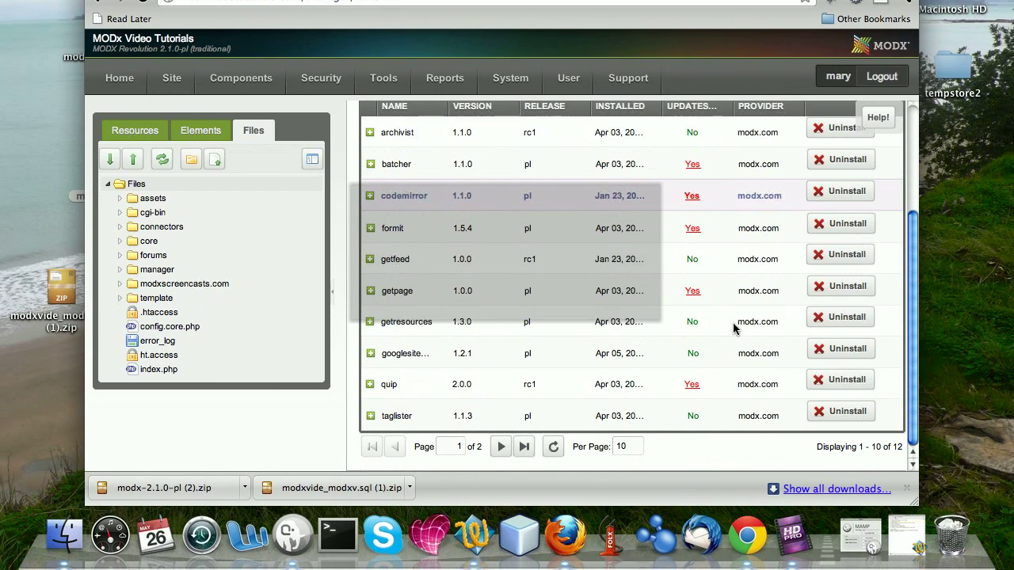
scroll(734, 329, "up", 3)
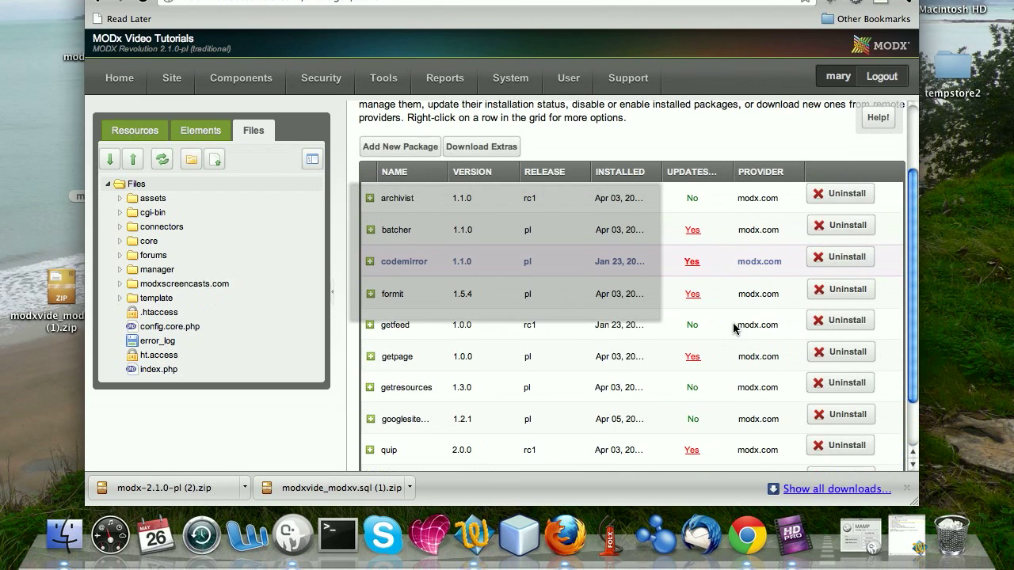
scroll(733, 328, "up", 3)
scroll(733, 328, "down", 5)
scroll(734, 329, "up", 5)
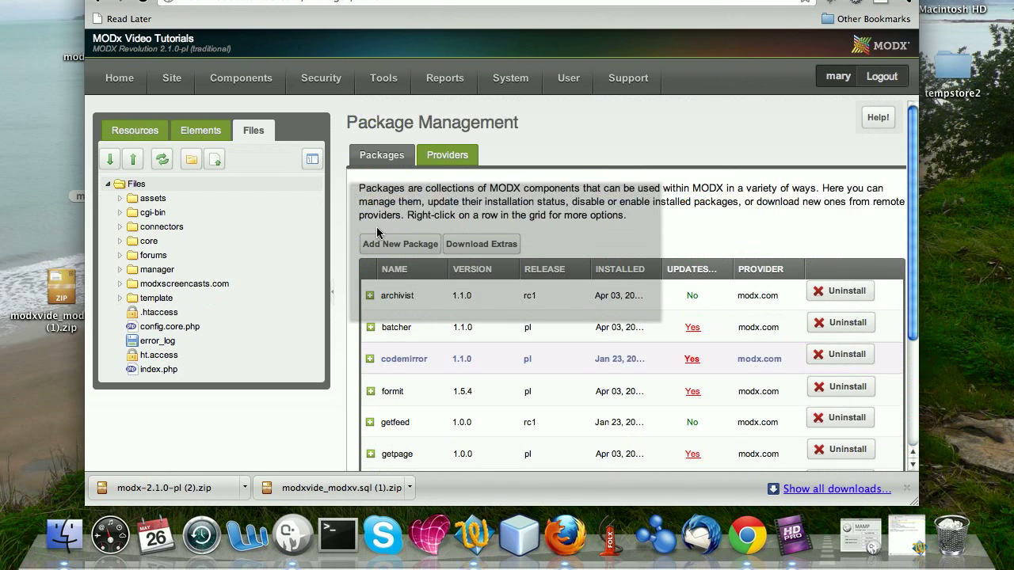
- Go back to the Custom System Settings article on the site and look through the page and its sidebar lists
mouse_move(172, 82)
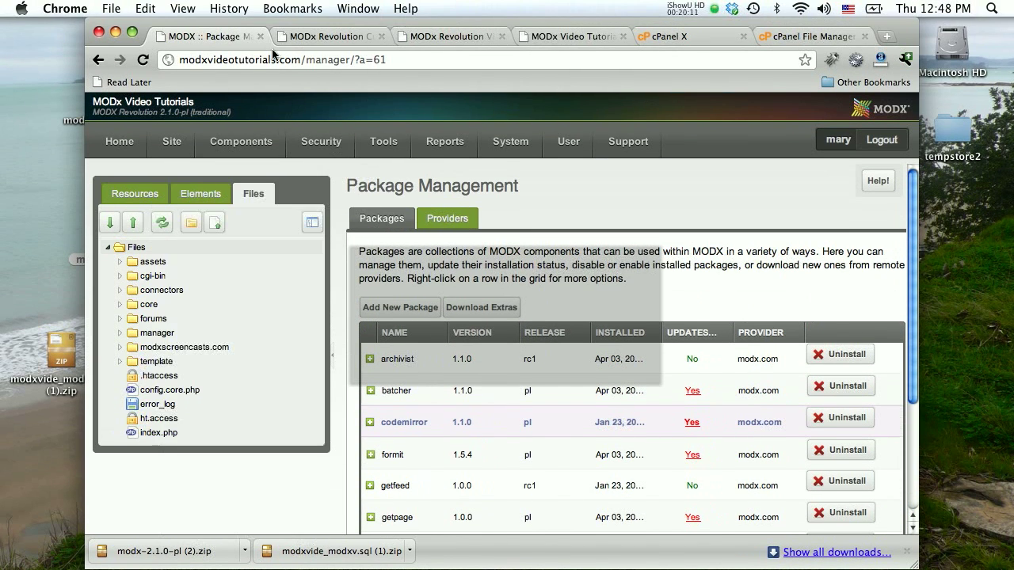
left_click(306, 37)
scroll(314, 360, "down", 1)
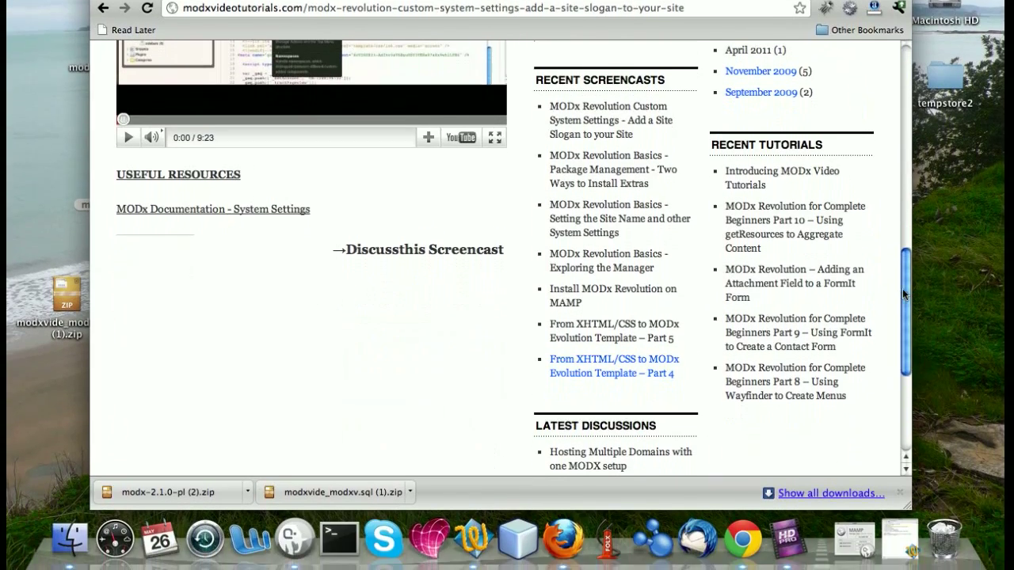
right_click(902, 291)
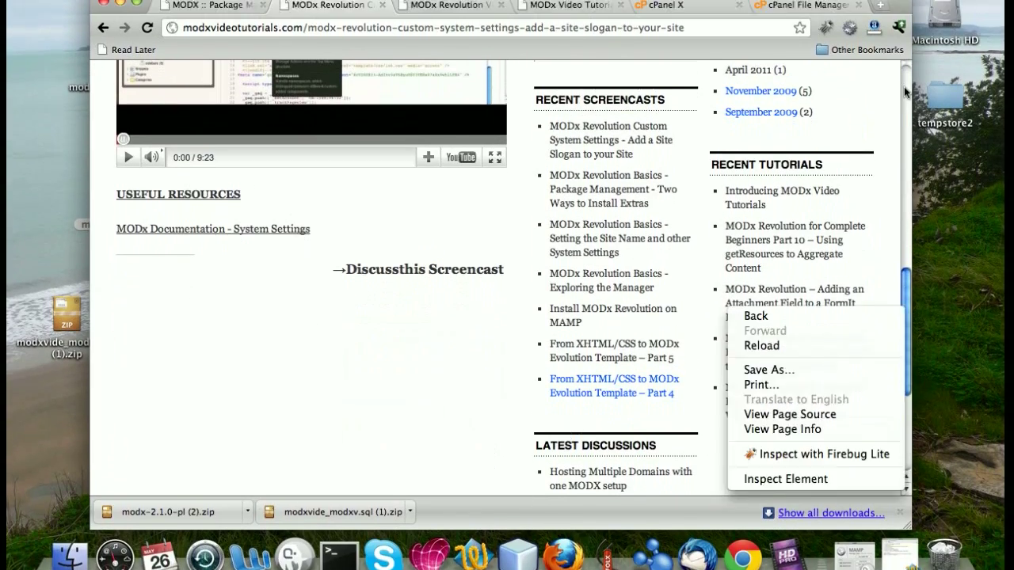
left_click(897, 182)
left_click_drag(905, 279, 906, 281)
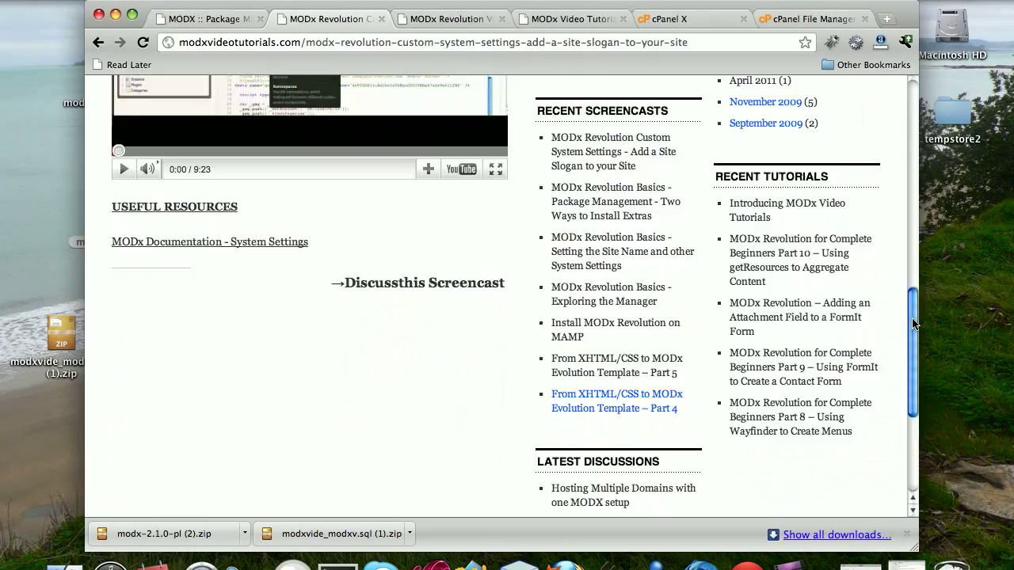
left_click_drag(913, 324, 875, 99)
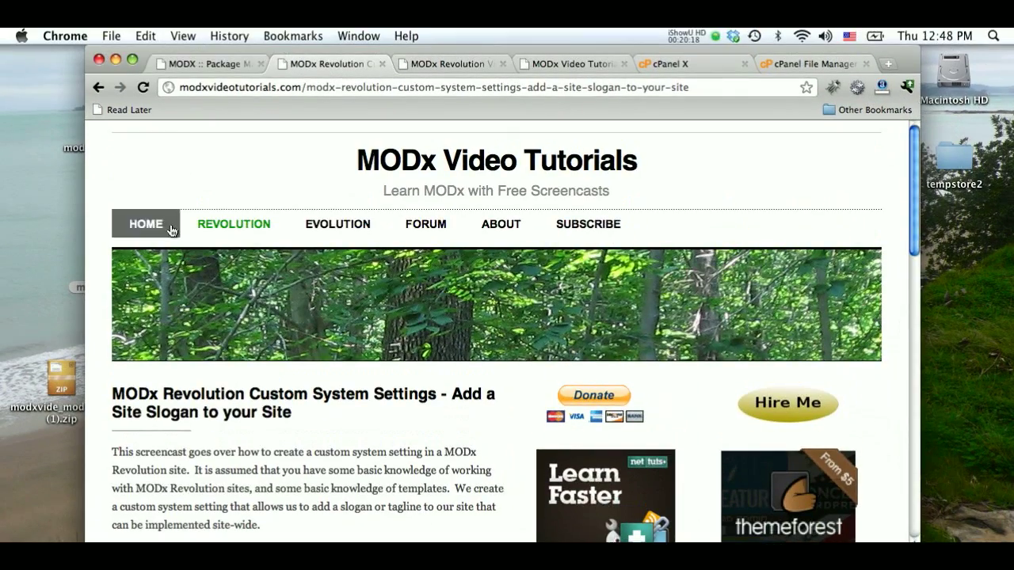
- Return to the site's home page, and switch to the open forum index page
left_click(389, 179)
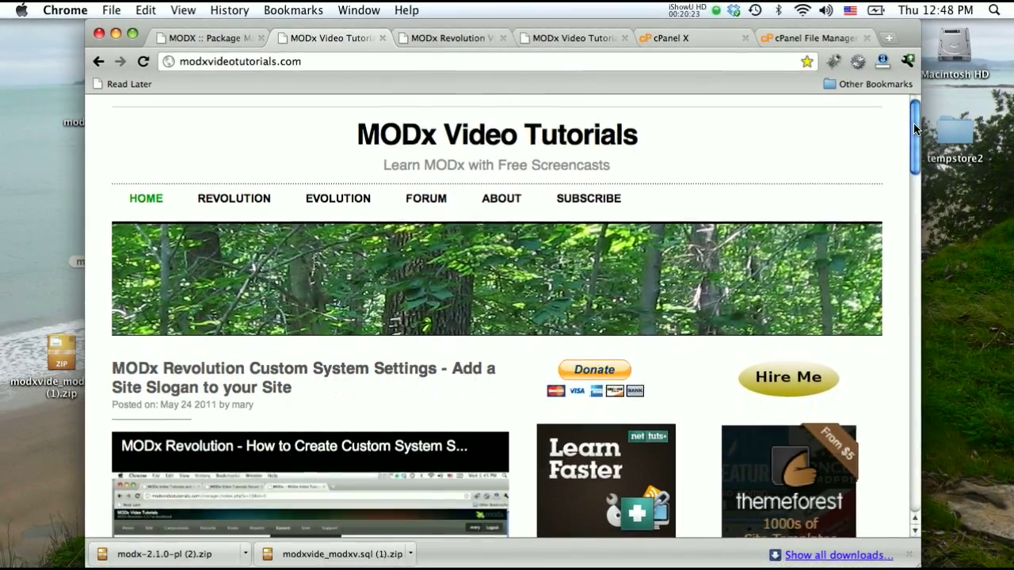
left_click_drag(914, 131, 934, 52)
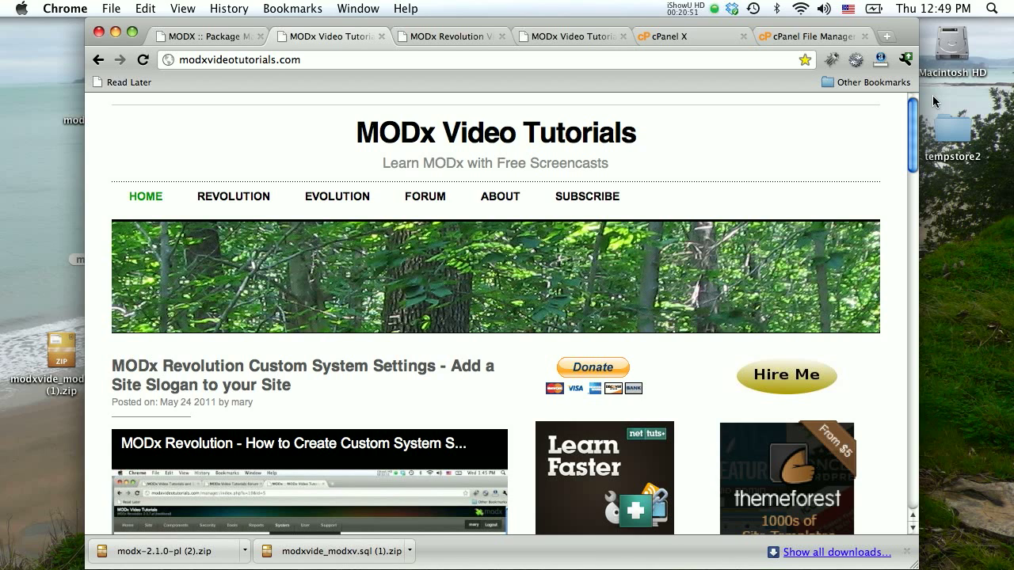
left_click(559, 36)
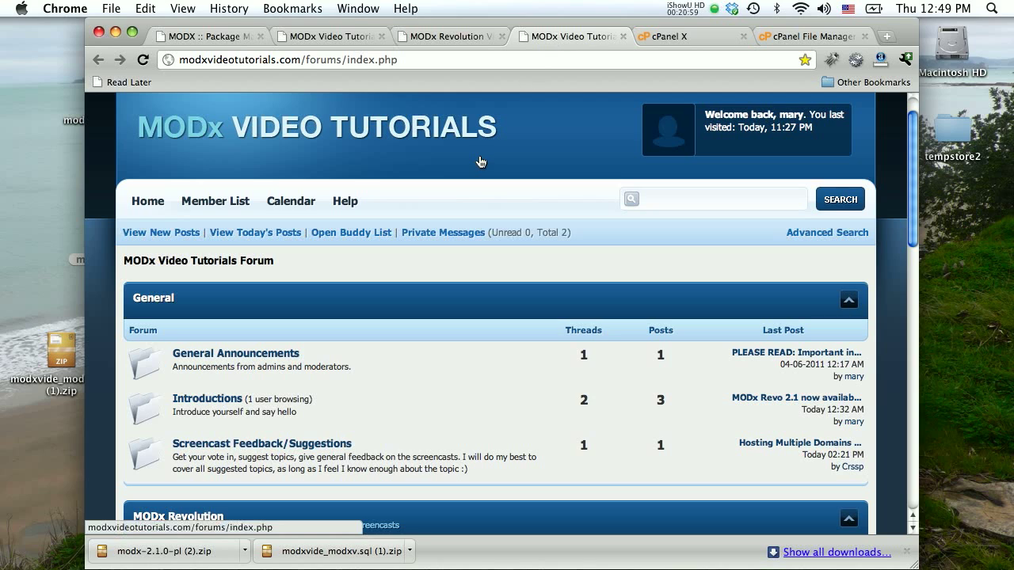